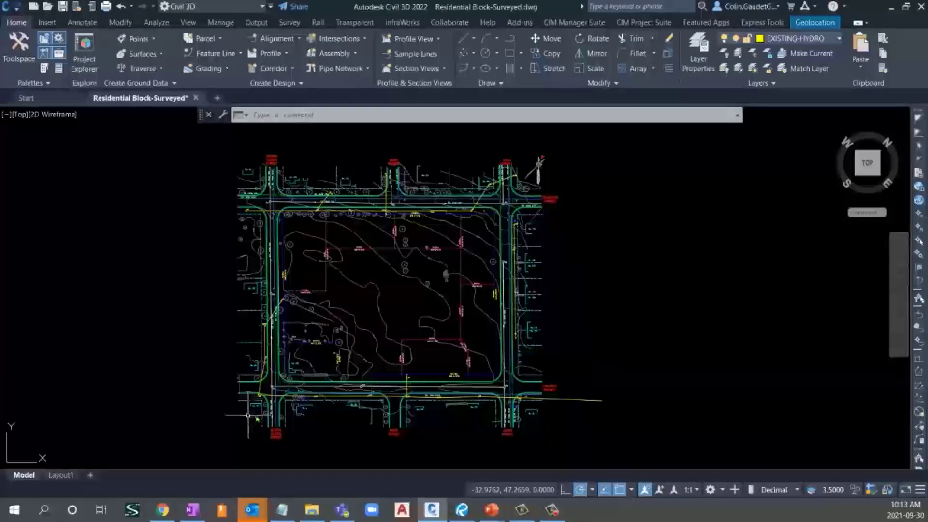
Zoom in around lots 95, 2 and 90, then zoom out and pan right to reveal empty space
scroll(272, 406, up, 2)
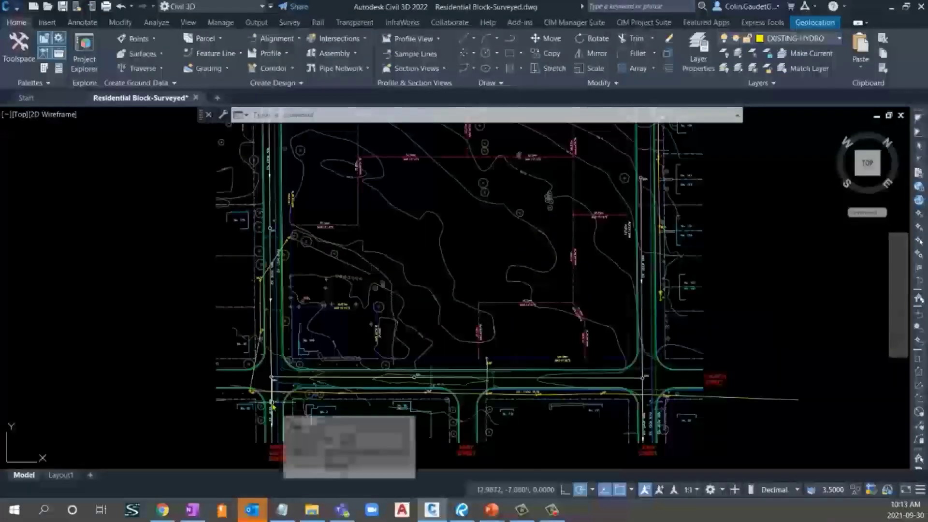
scroll(271, 400, up, 5)
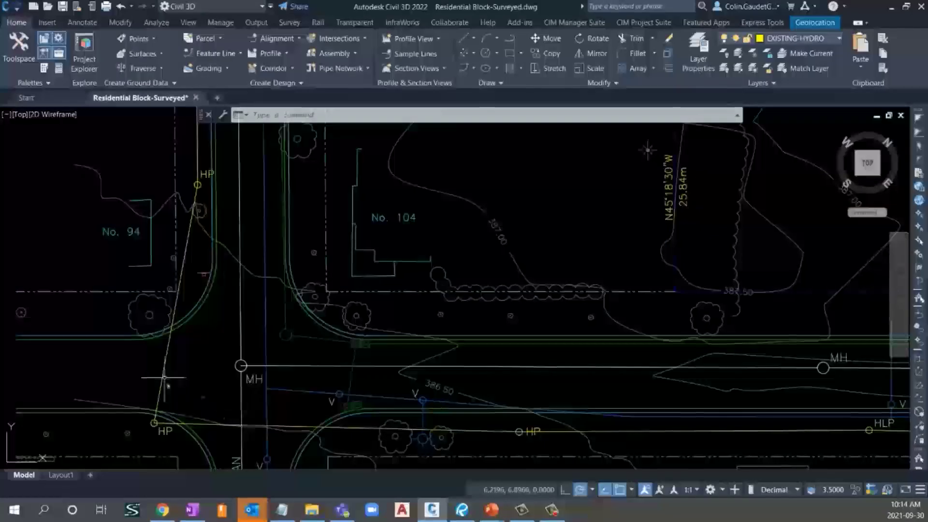
middle_drag(213, 384, 169, 304)
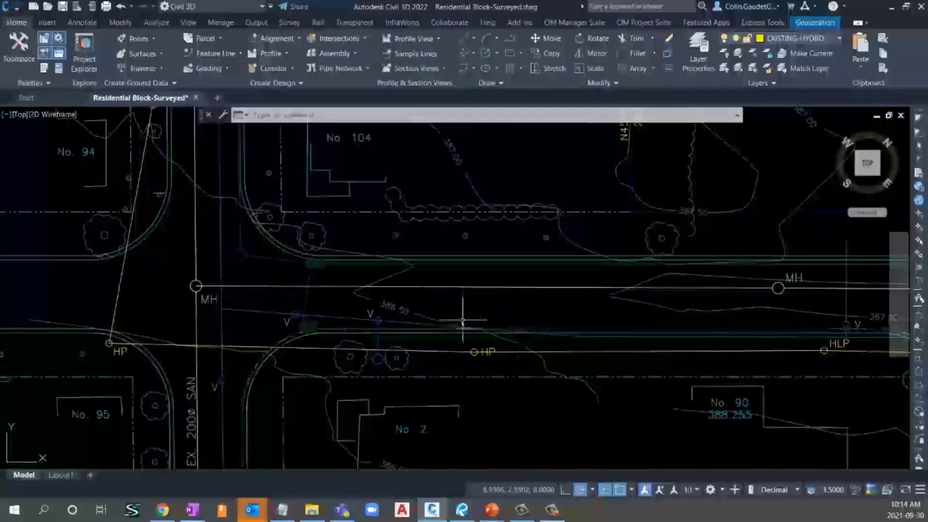
scroll(230, 323, down, 3)
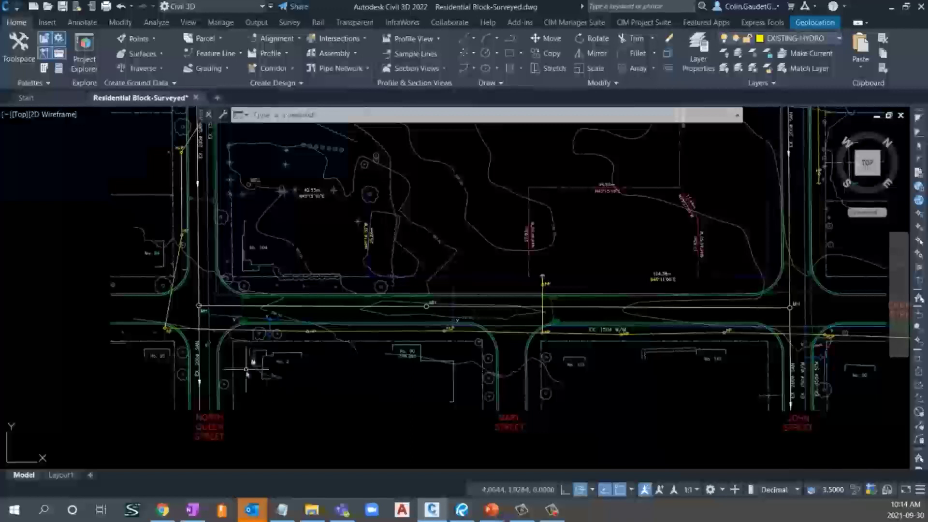
scroll(520, 347, down, 5)
middle_drag(520, 347, 625, 363)
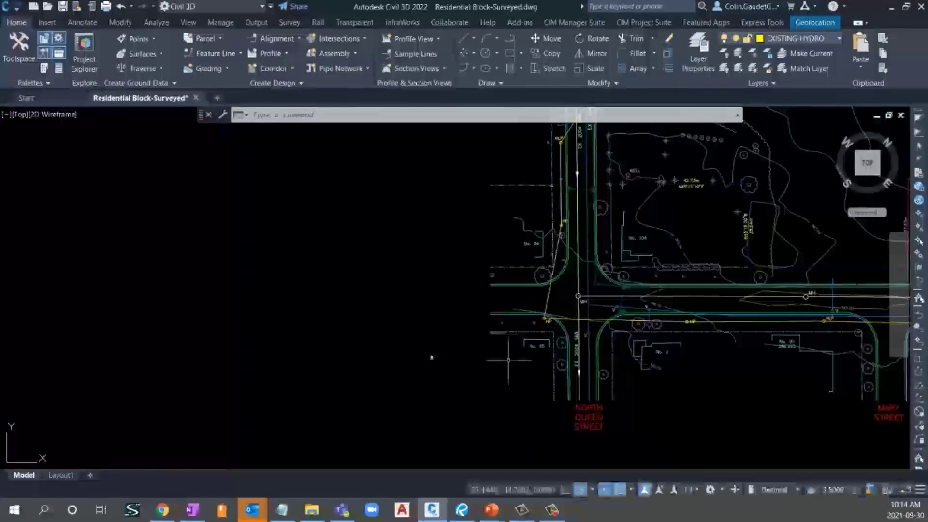
middle_drag(306, 296, 343, 305)
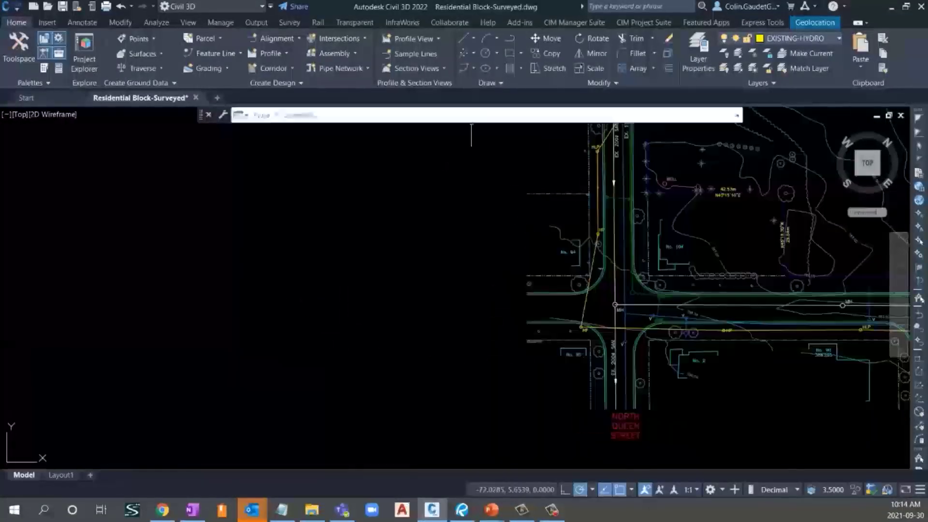
Make layer 0 current and draw a 1-unit horizontal polyline in the empty area
click(816, 38)
click(784, 53)
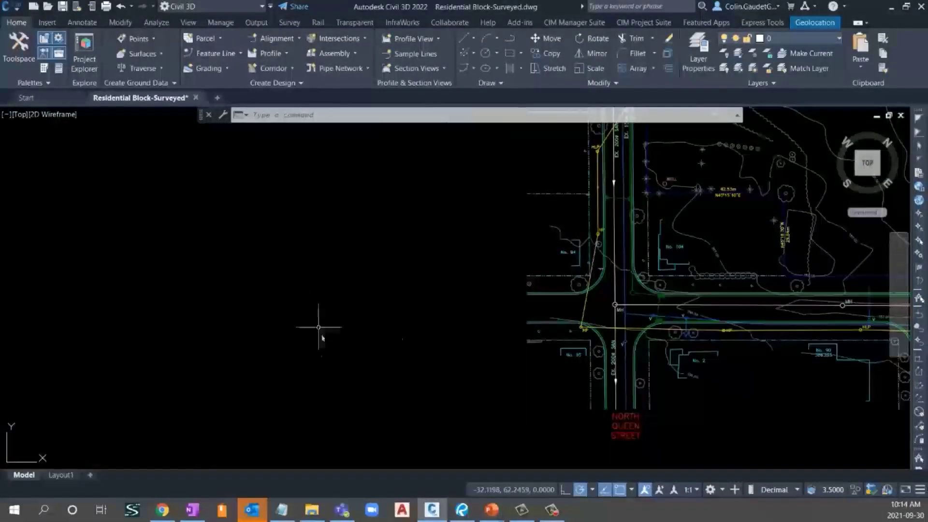
text(pl)
key(Return)
click(277, 306)
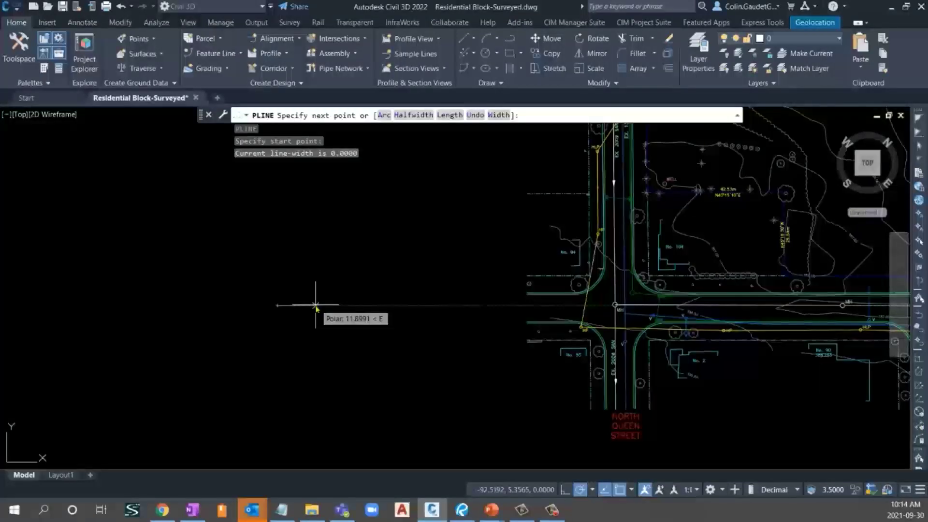
text(1)
key(Return)
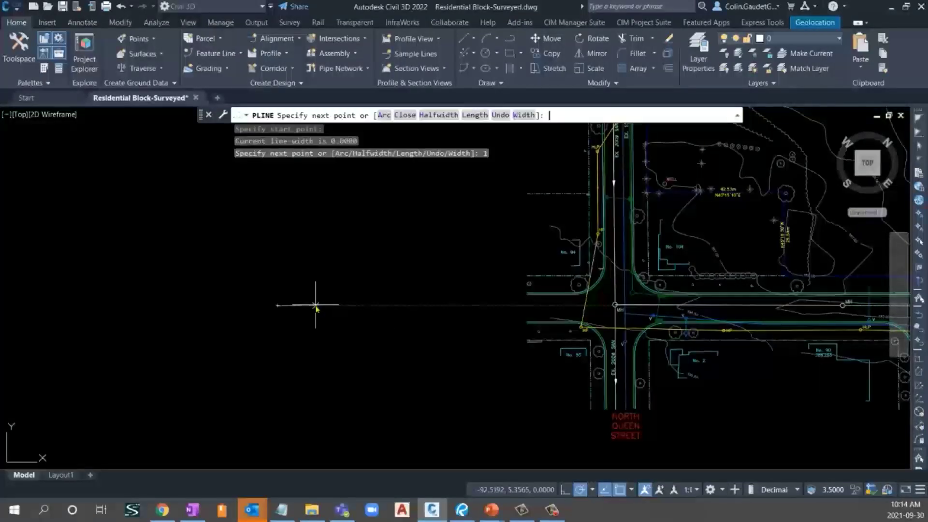
key(Return)
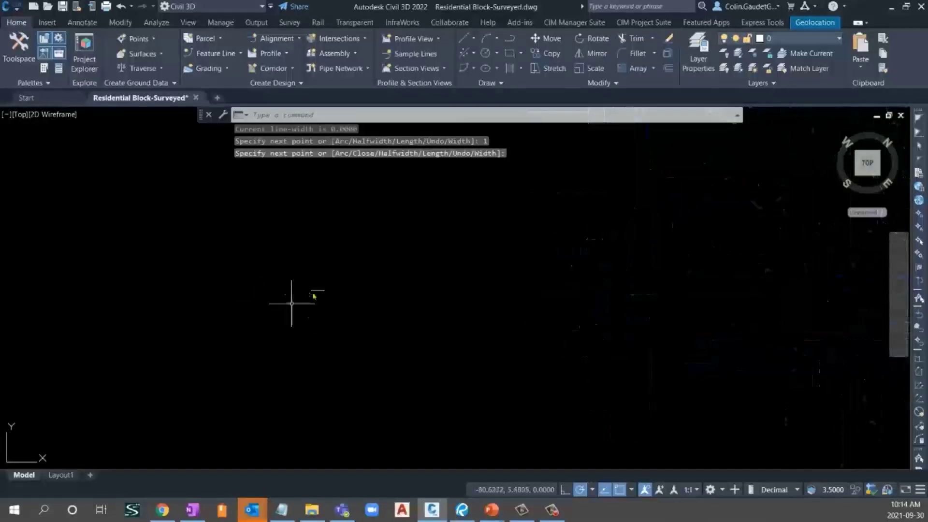
scroll(313, 292, up, 3)
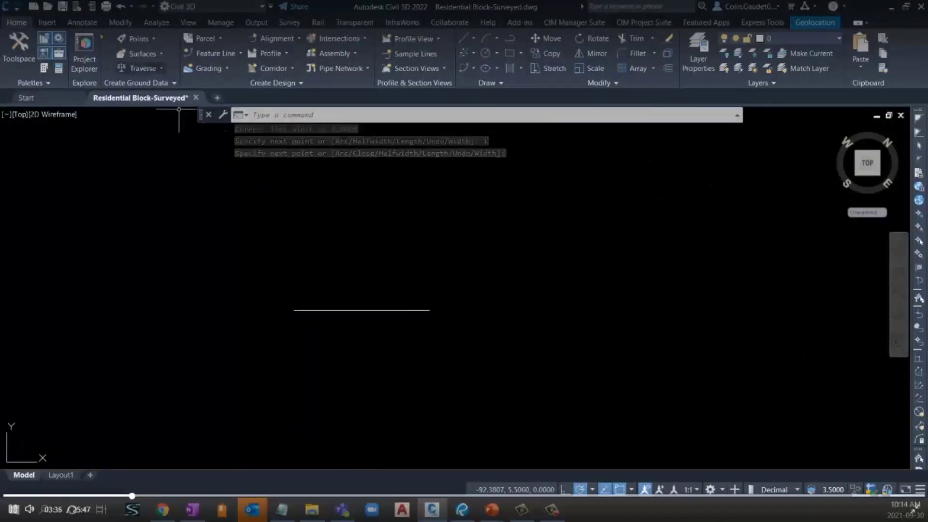
click(82, 23)
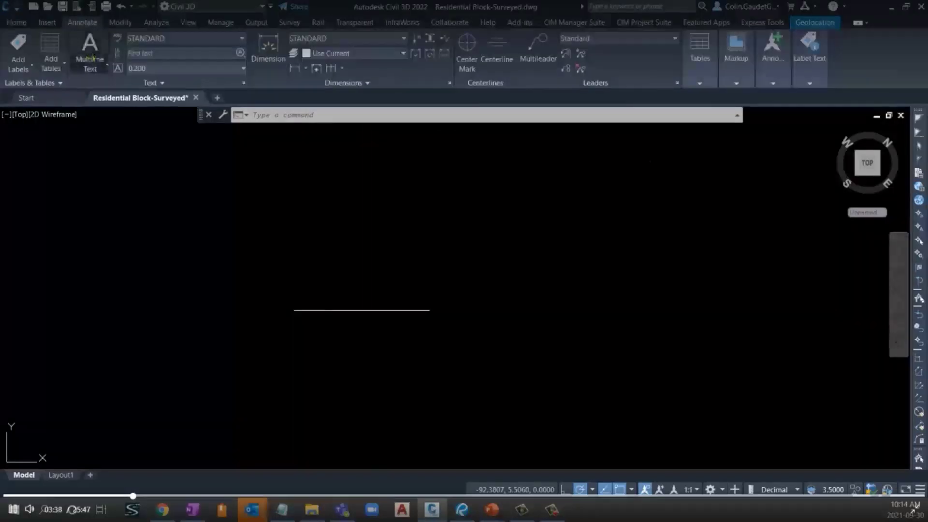
Create multiline text reading 'O/H' in a box above the short line
click(91, 63)
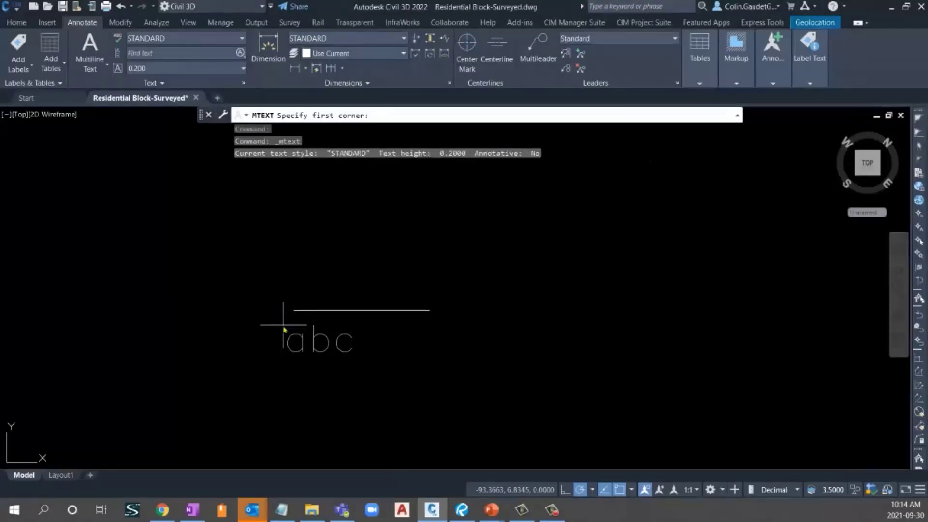
click(335, 255)
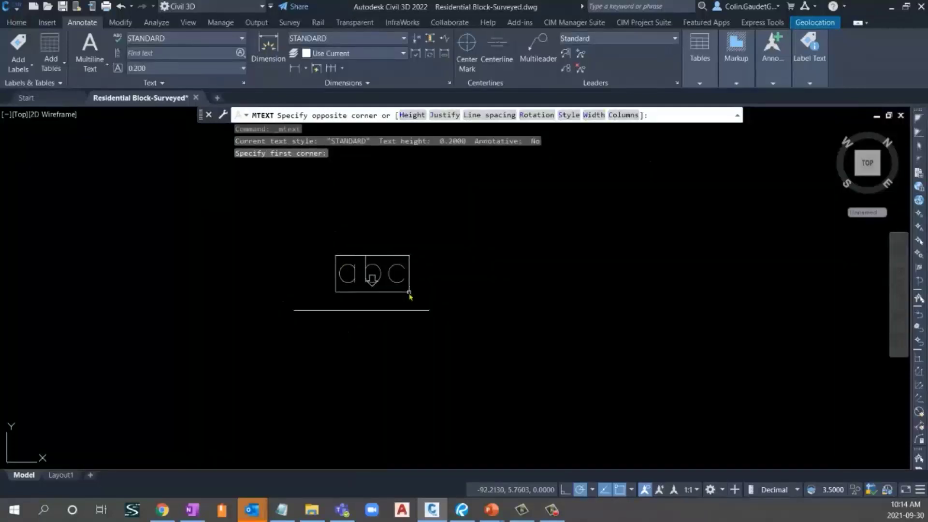
click(409, 297)
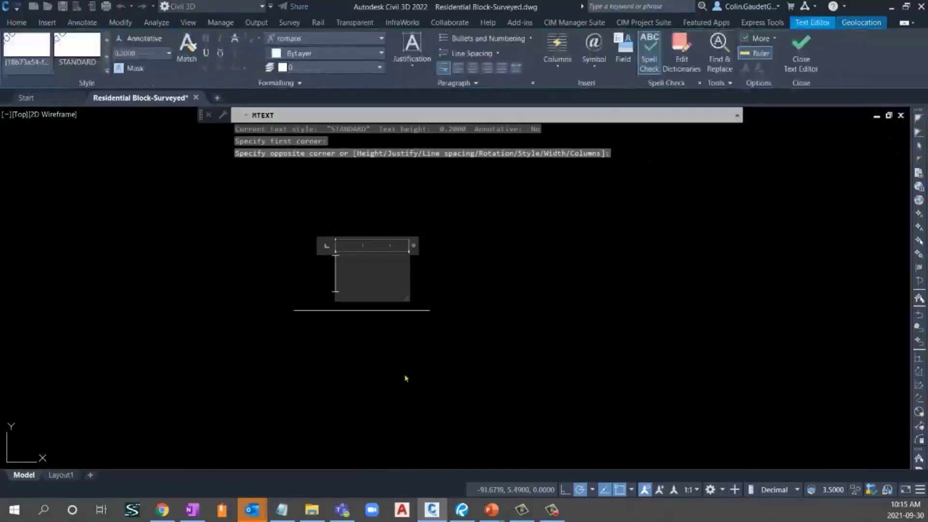
text(O)
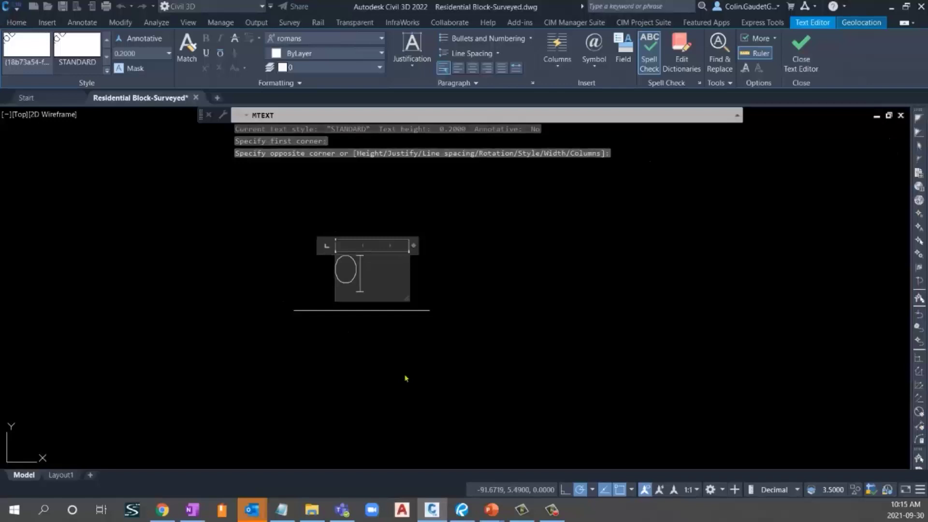
text(/H)
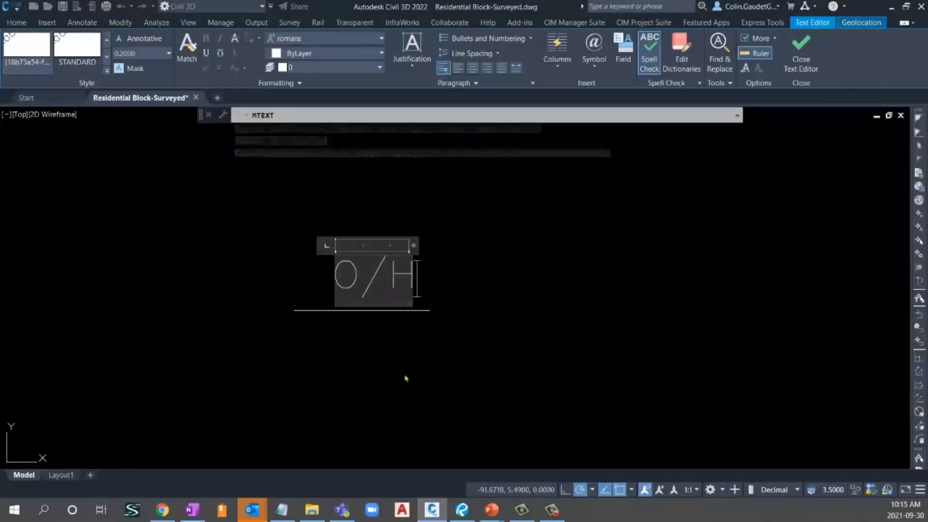
click(439, 290)
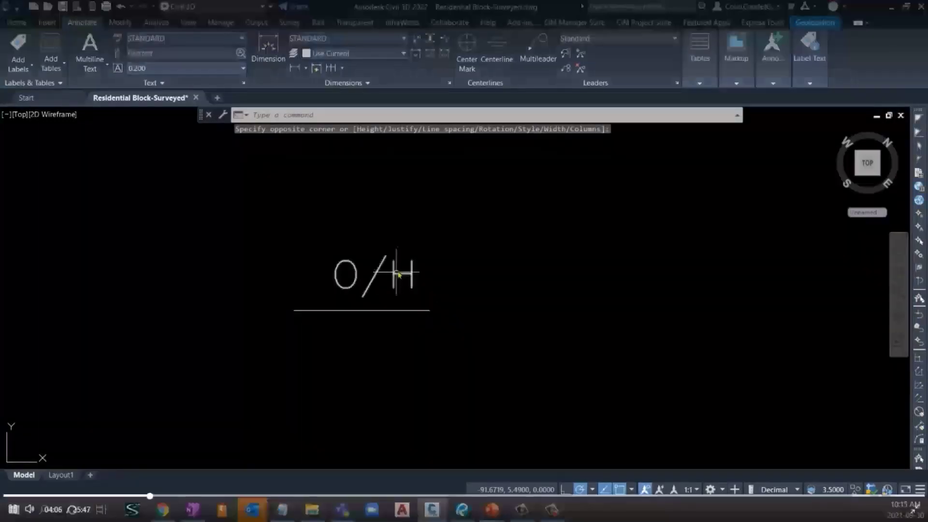
Move the O/H text down onto the line and bring up its properties with PROP
click(426, 297)
click(408, 266)
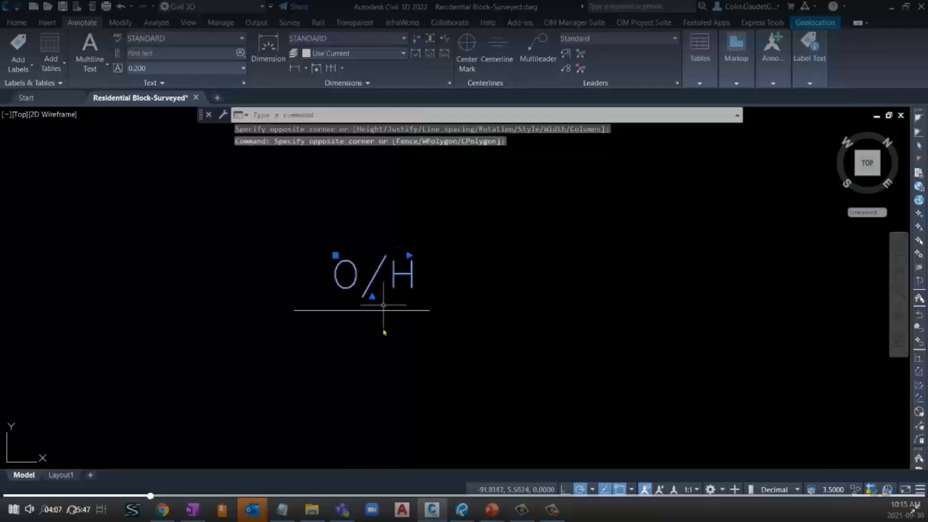
click(334, 255)
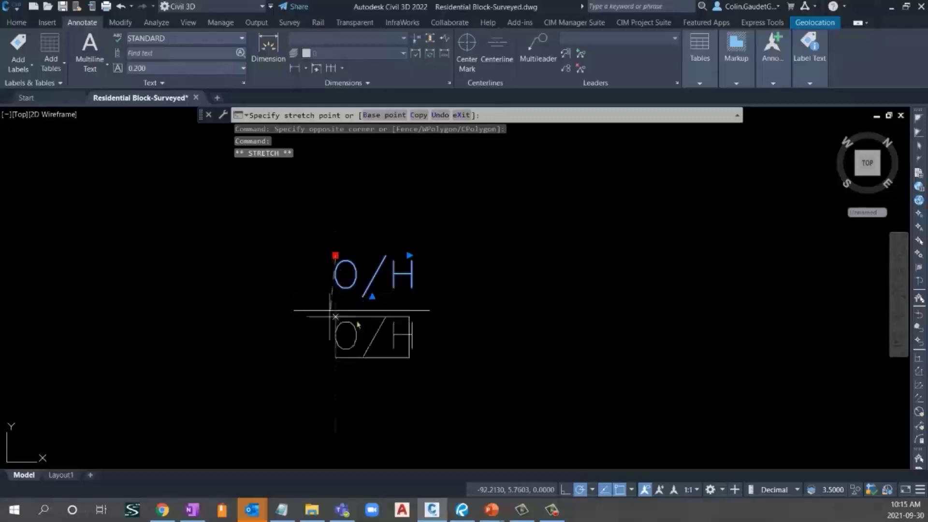
click(333, 291)
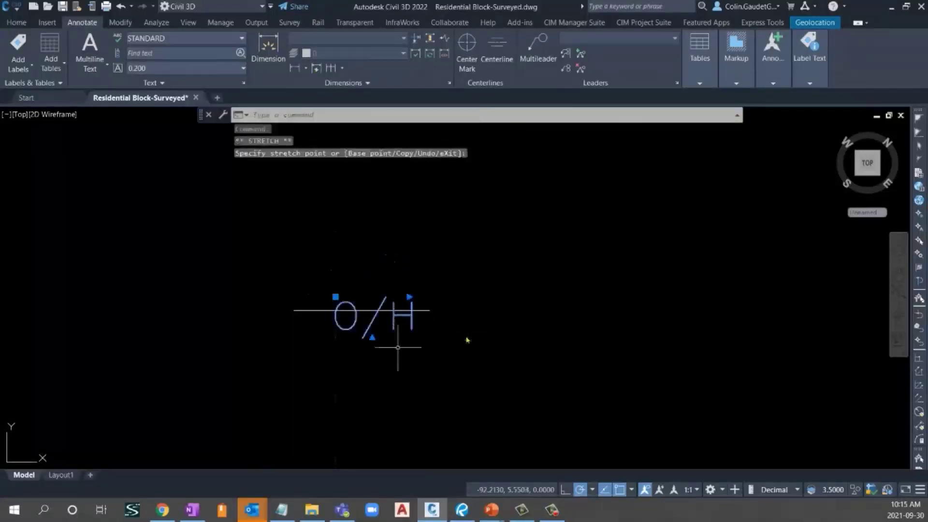
text(p)
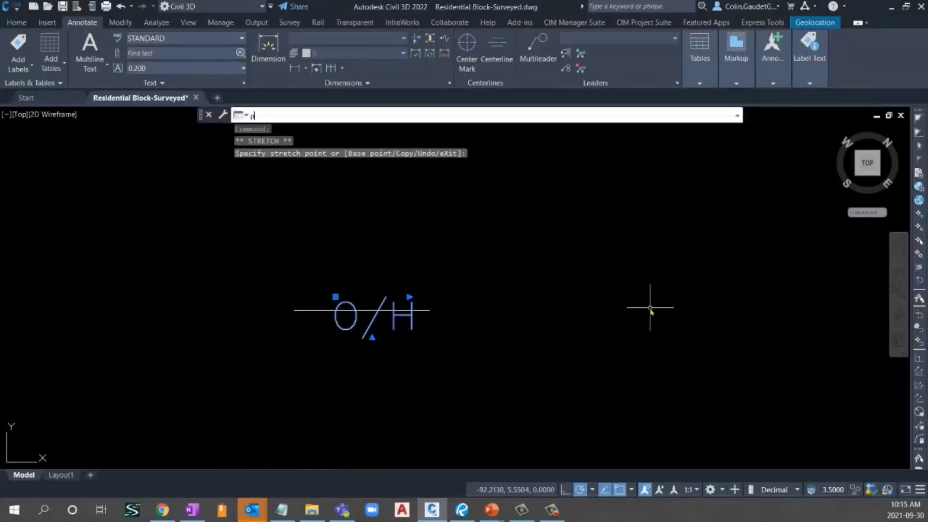
text(rop)
key(Return)
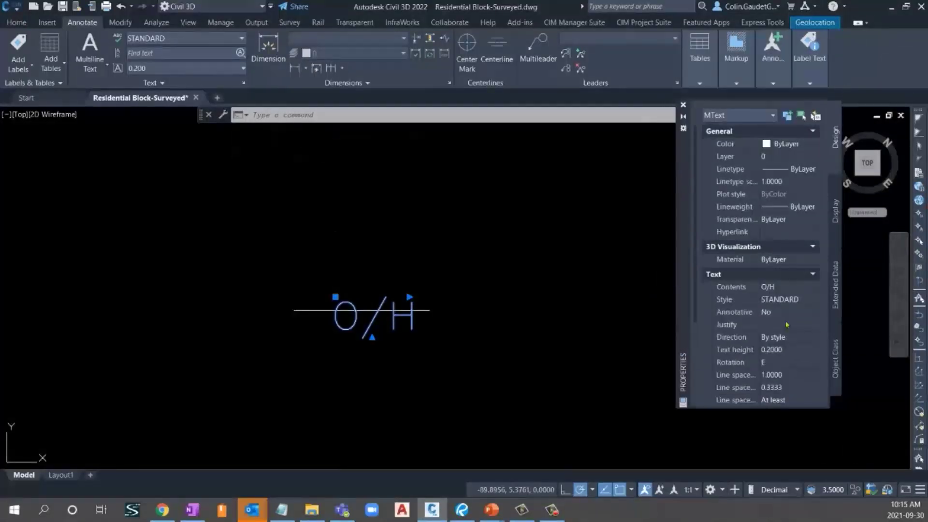
Set the O/H text to Middle center justification and snap it to the line's midpoint
click(787, 324)
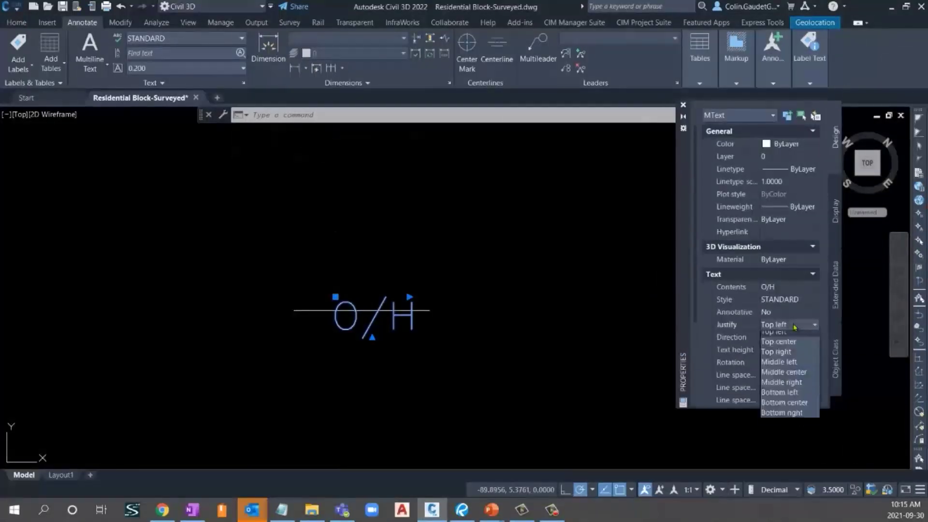
click(788, 377)
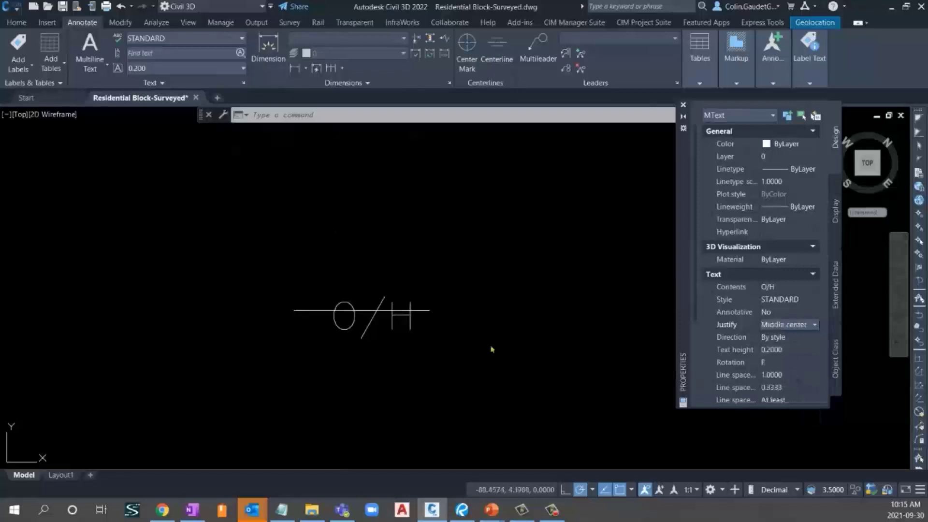
click(371, 317)
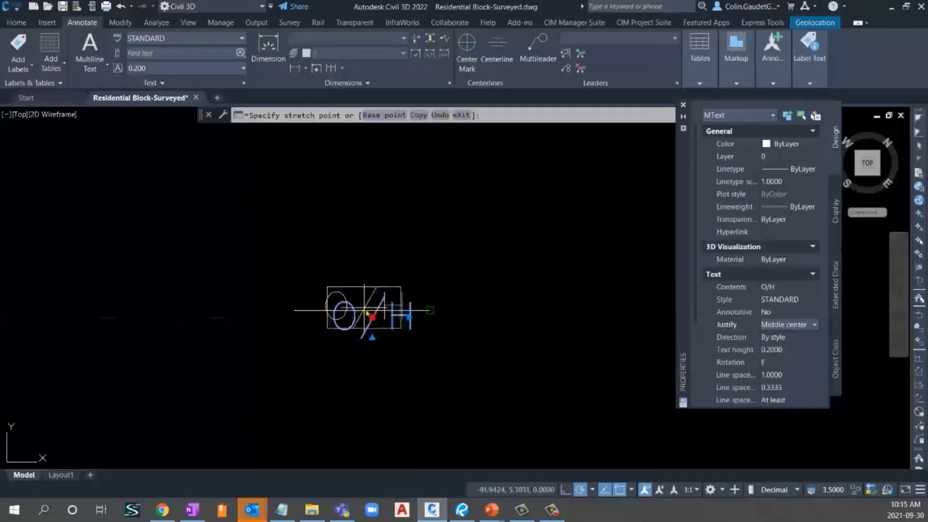
shift+right_click(359, 275)
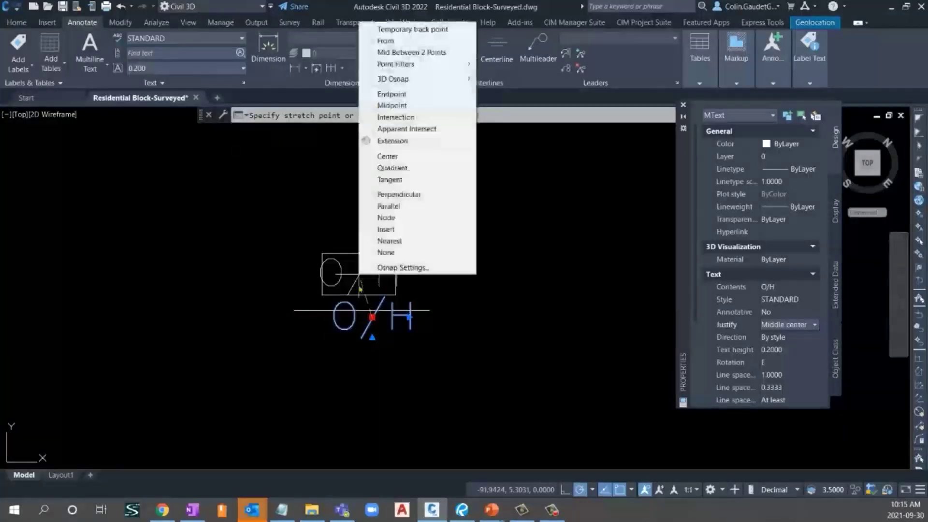
click(402, 105)
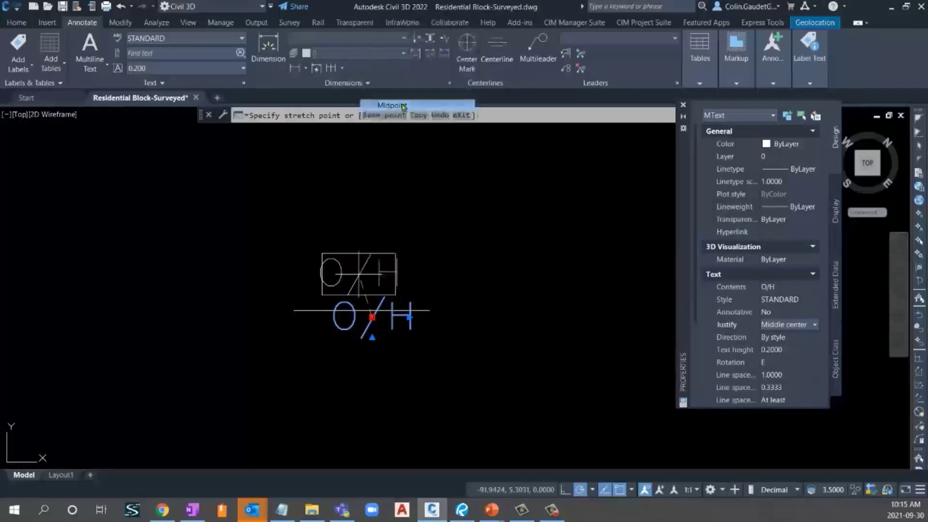
click(362, 310)
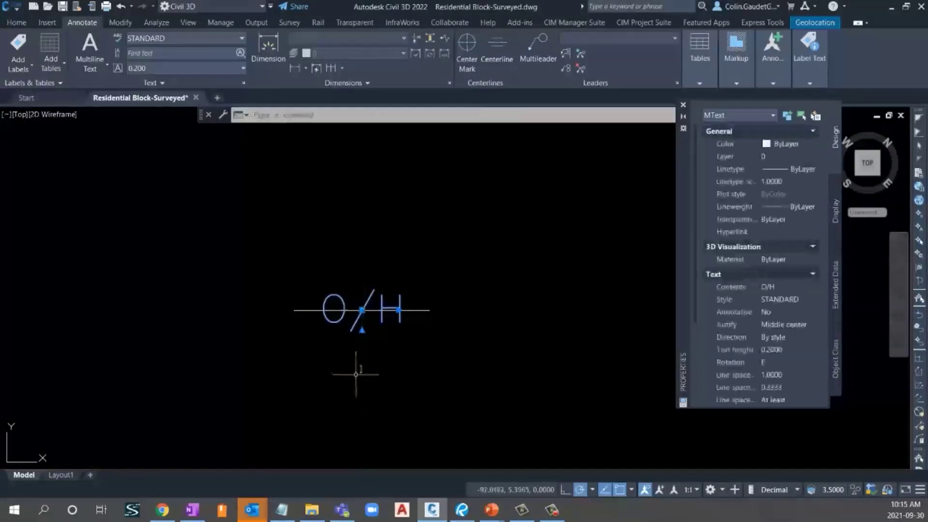
Select the short polyline and grab its end grip for stretching
scroll(345, 321, up, 2)
key(Escape)
click(476, 306)
click(483, 306)
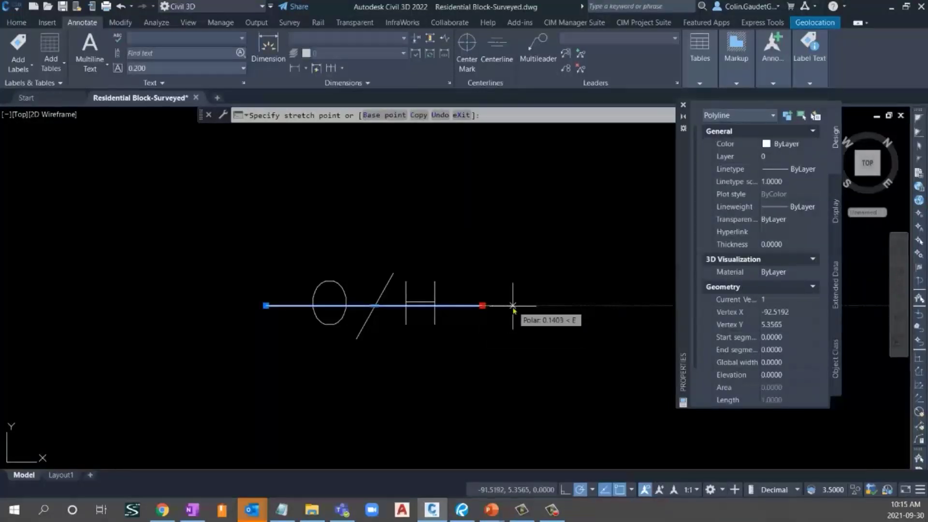
Stretch the polyline end by 0.5 and recentre the line on the O/H insertion point
text(0.5)
key(Return)
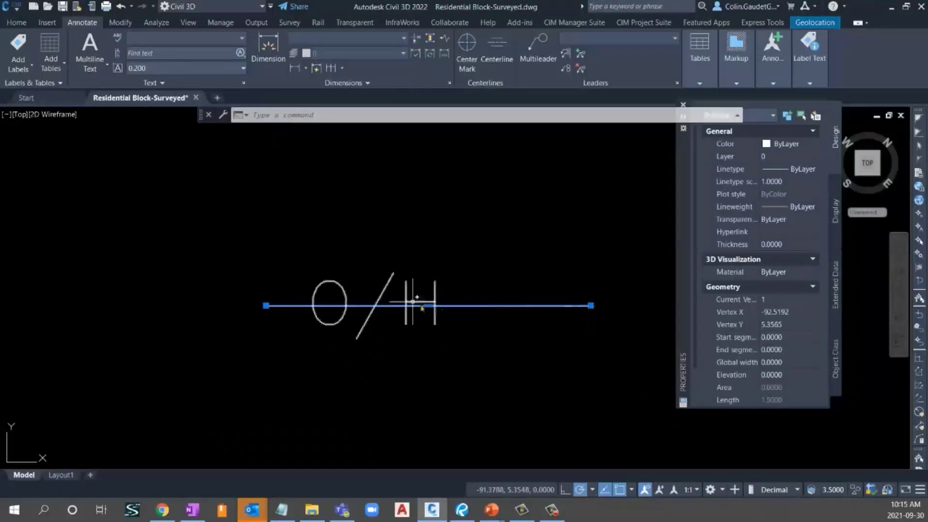
click(427, 306)
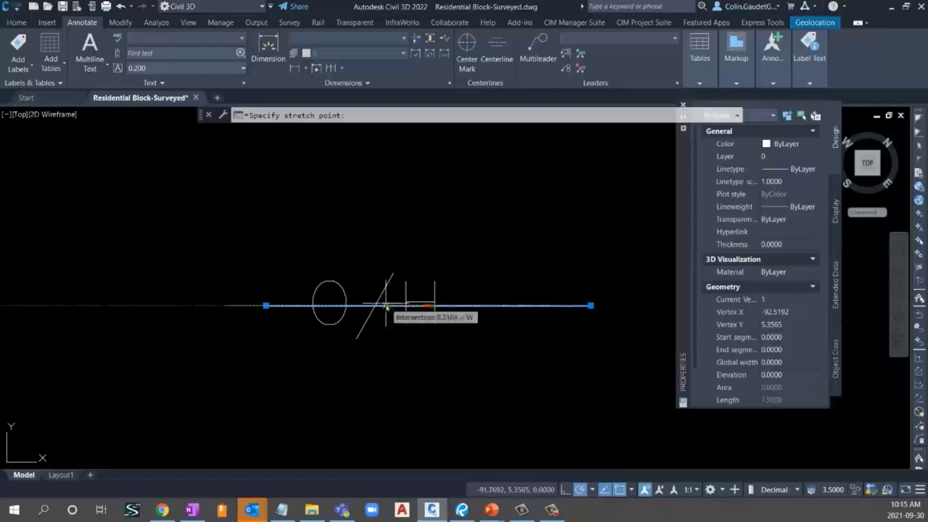
shift+right_click(386, 306)
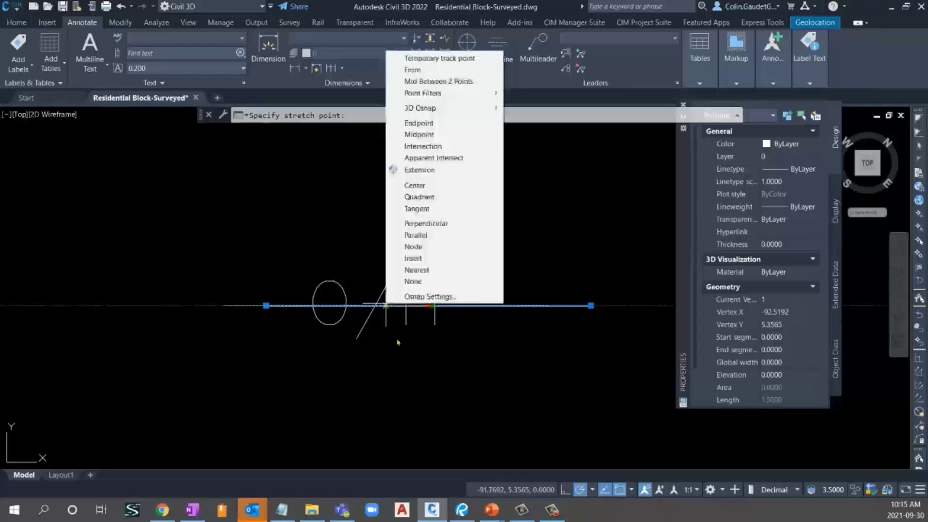
click(420, 236)
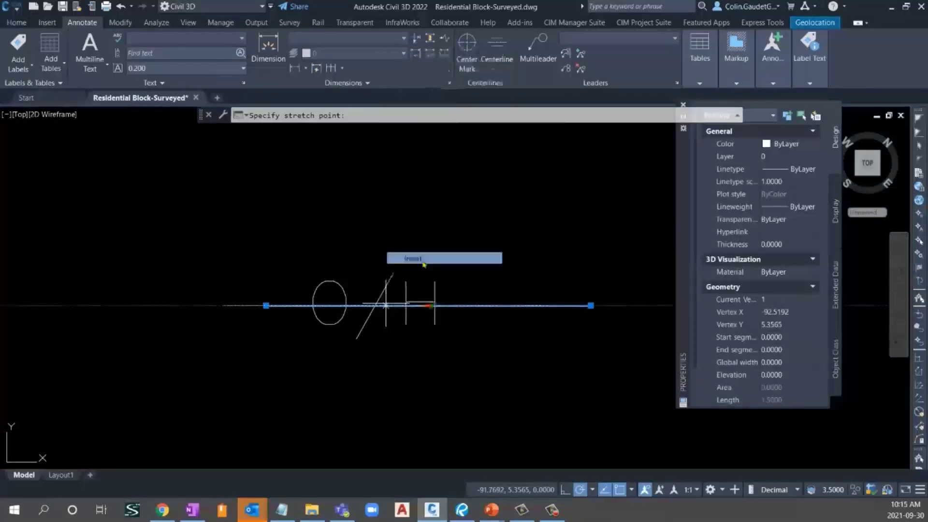
shift+right_click(383, 297)
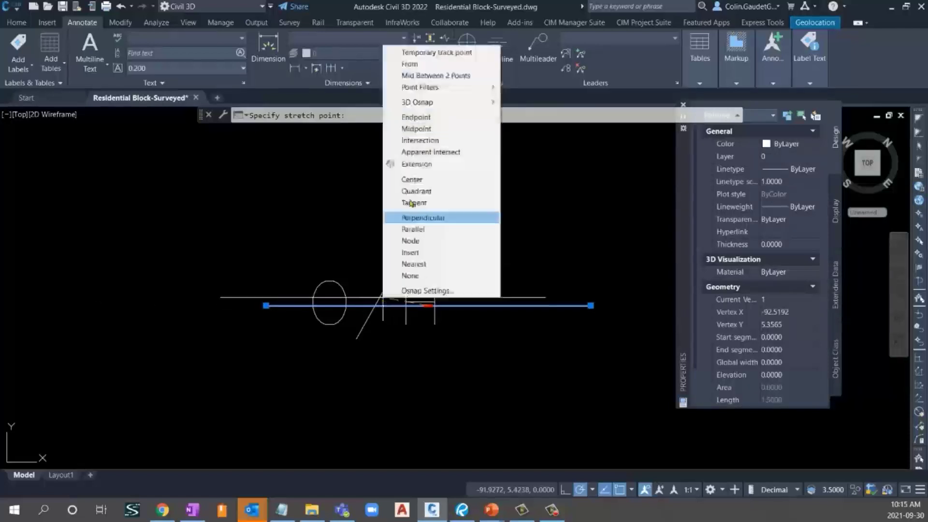
click(410, 252)
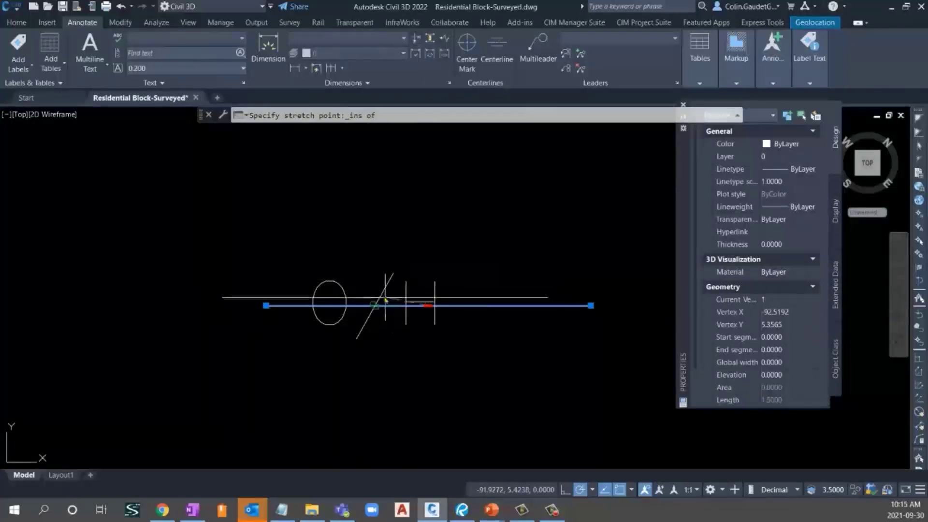
click(387, 300)
key(Escape)
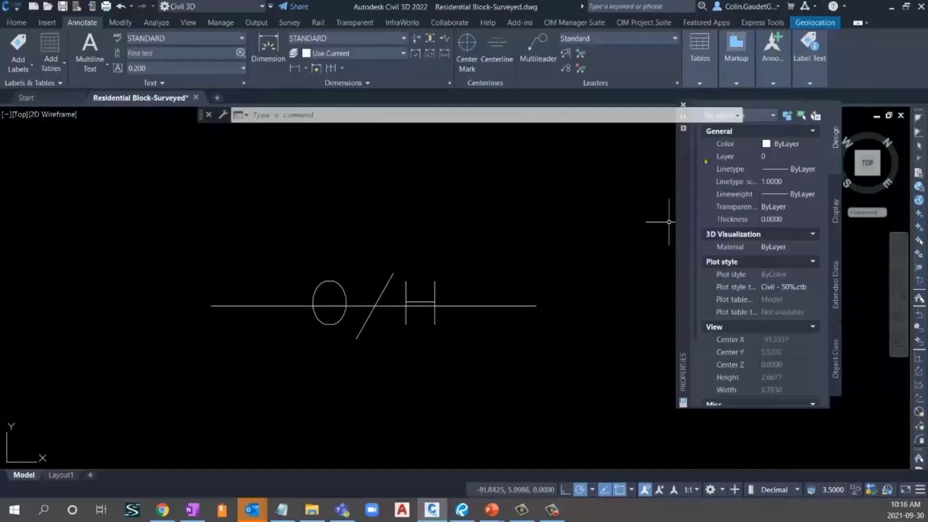
Close the Properties panel, then window-select the line and O/H symbol and explode them
drag(685, 196, 707, 244)
click(707, 164)
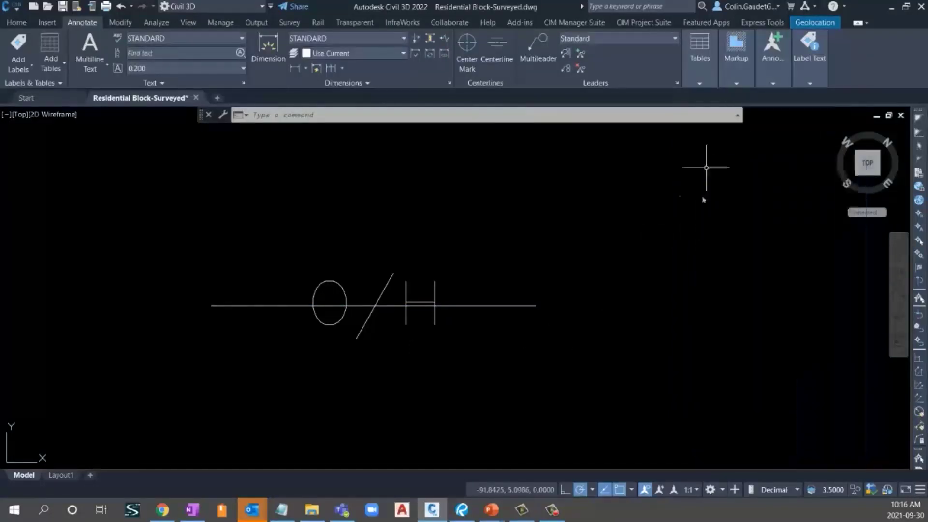
click(365, 331)
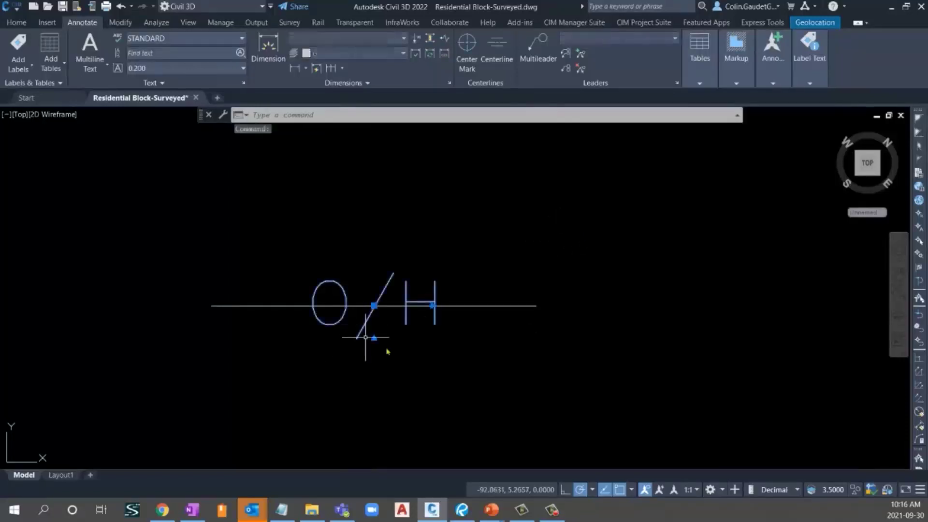
key(Escape)
click(284, 306)
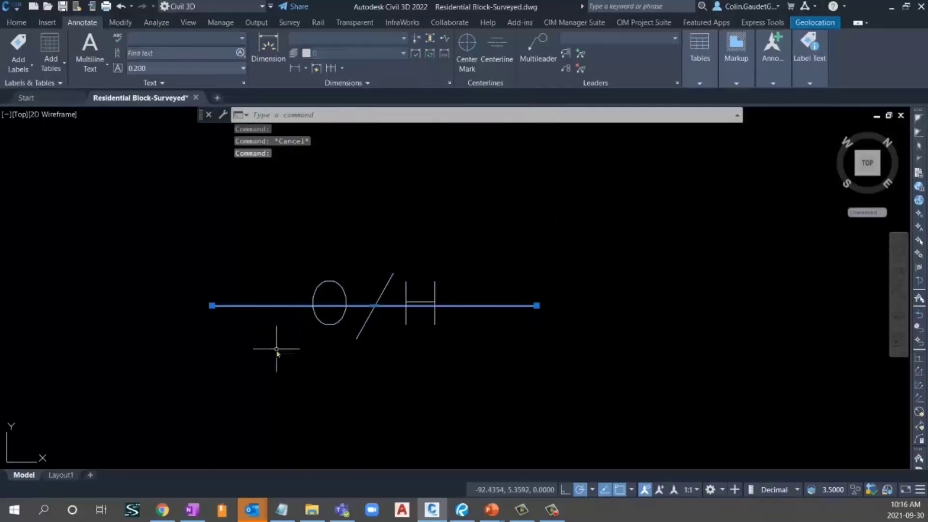
key(Escape)
click(605, 242)
click(160, 408)
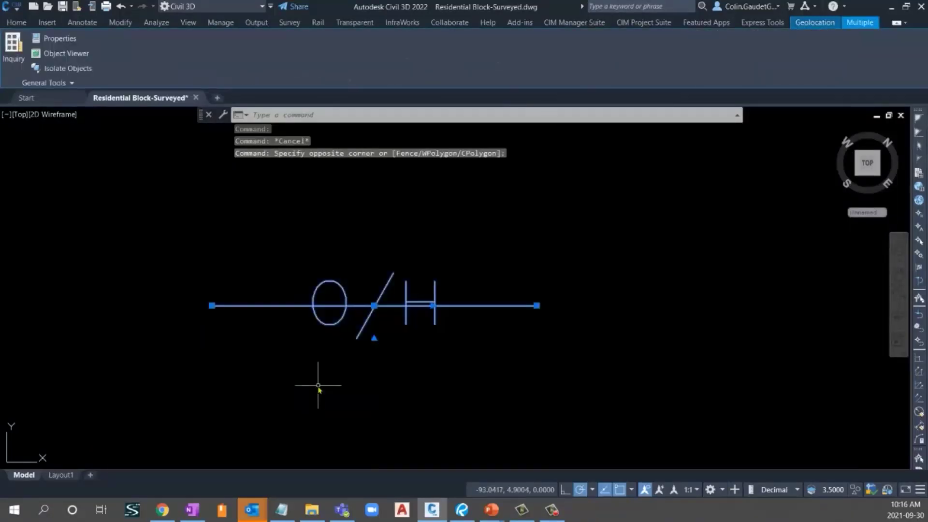
text(x)
key(Return)
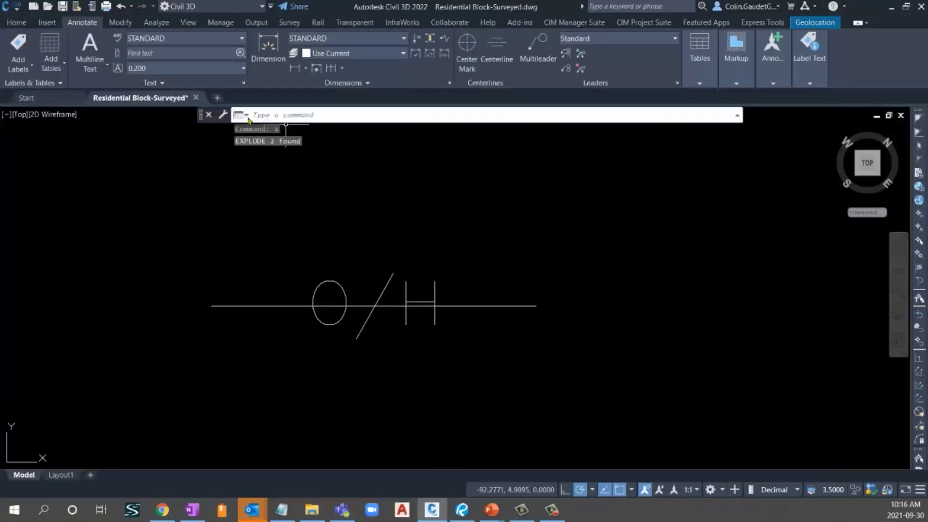
Draw a rectangle enclosing the O/H lettering
click(17, 23)
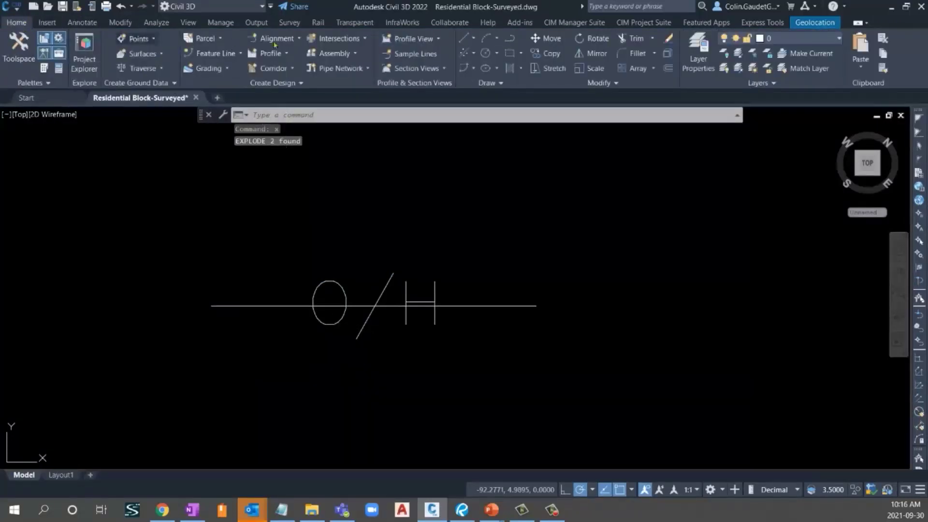
click(509, 53)
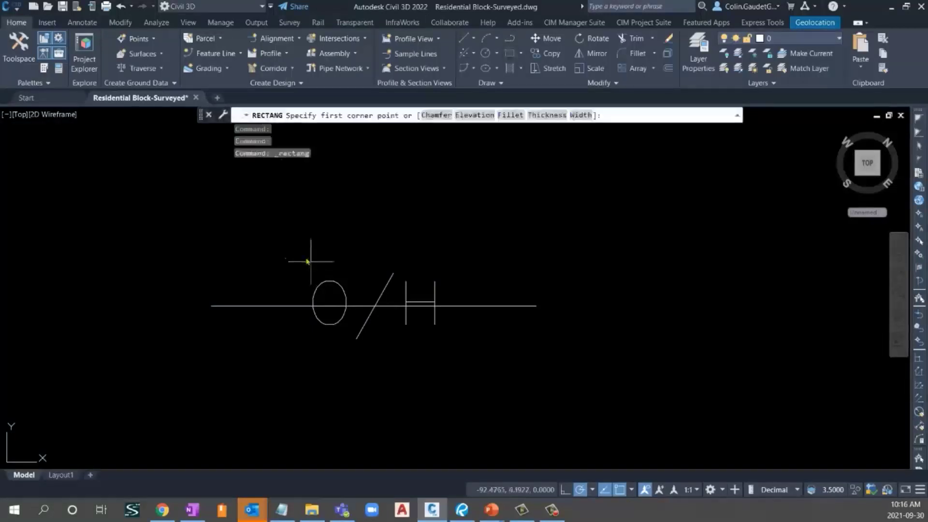
click(297, 249)
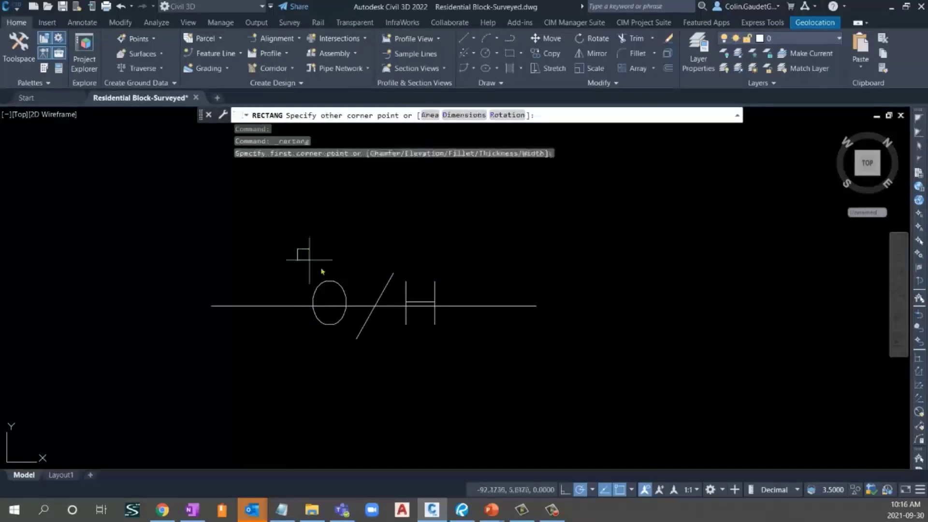
click(454, 346)
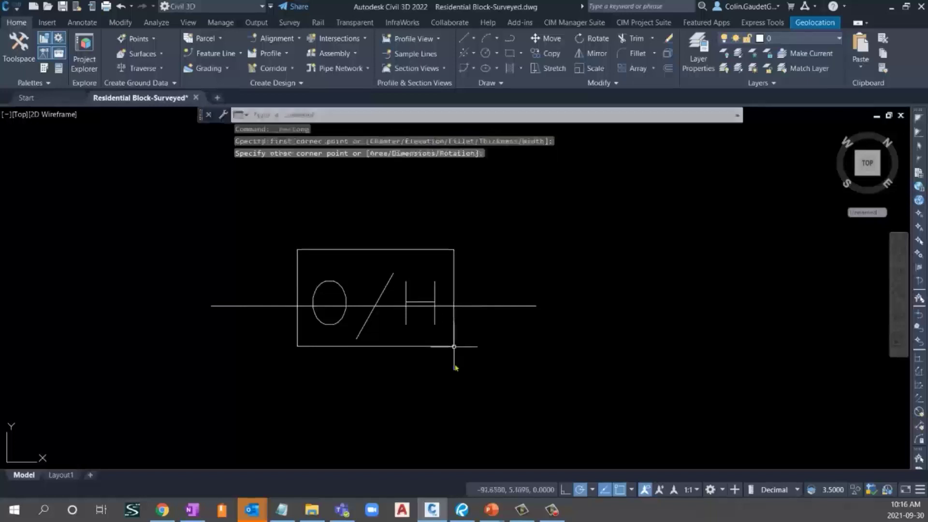
Trim away the horizontal line inside the rectangle around O/H
text(tr)
key(Return)
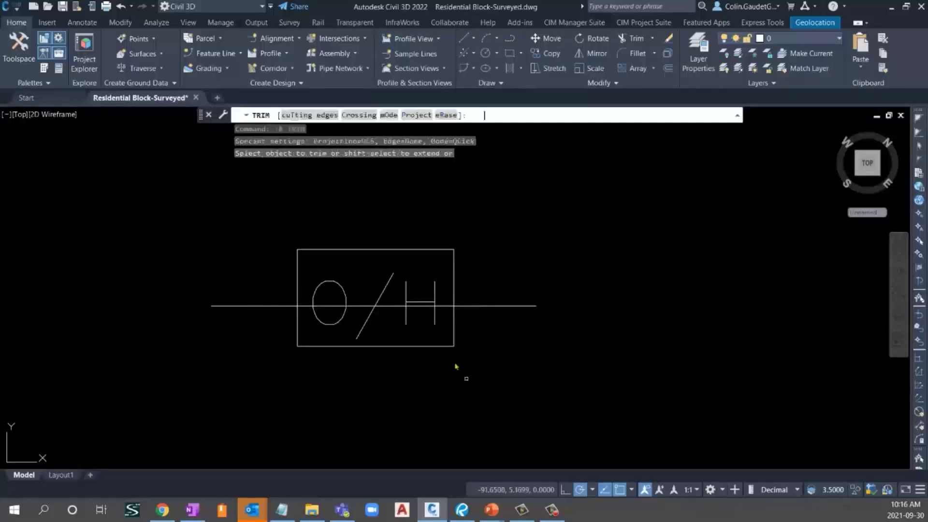
click(360, 324)
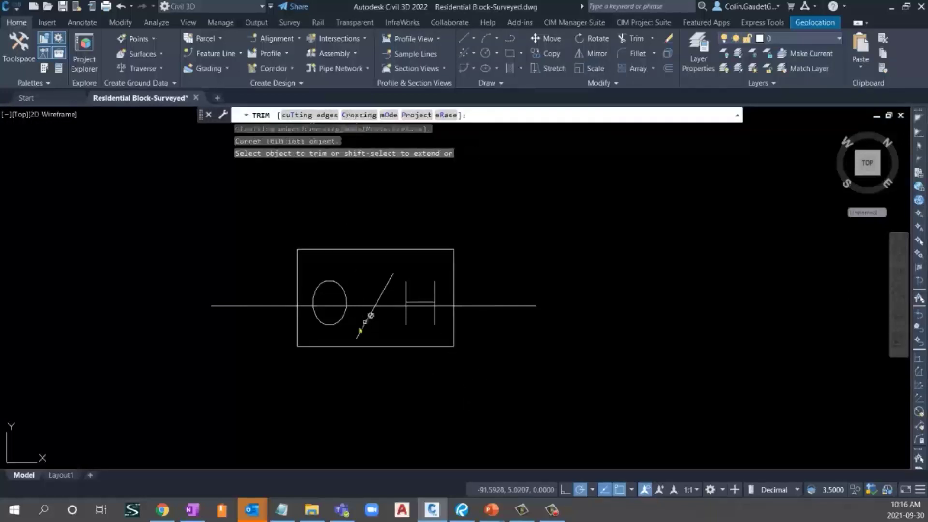
click(310, 305)
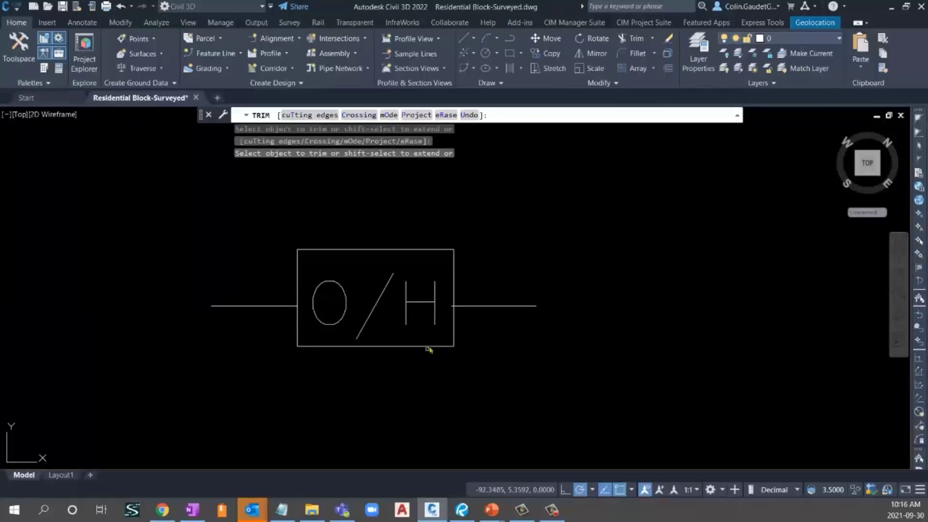
scroll(451, 313, up, 5)
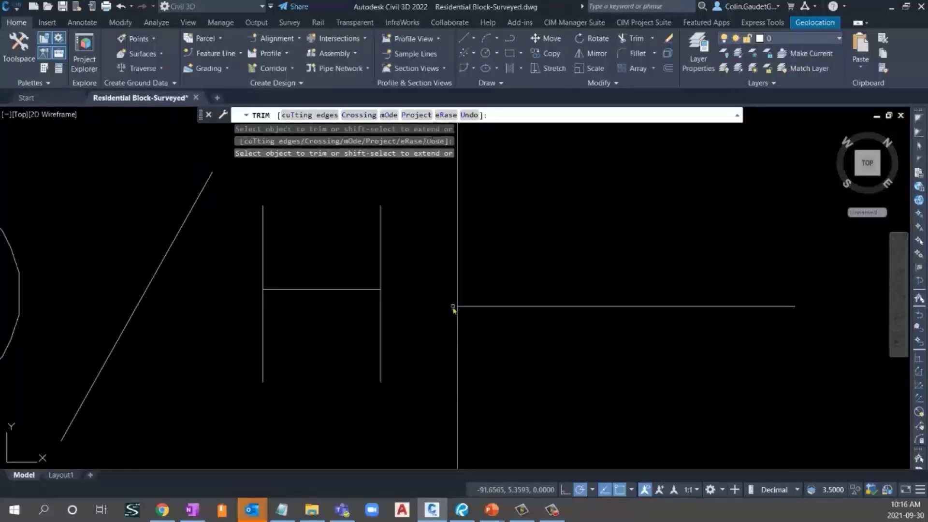
key(Escape)
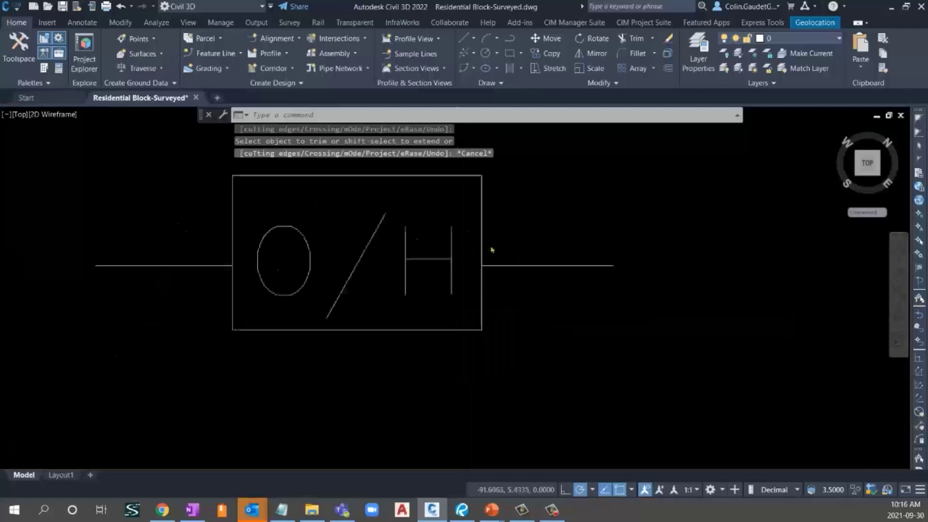
scroll(483, 261, down, 5)
Erase the rectangle and shift the view so O/H sits lower
click(484, 291)
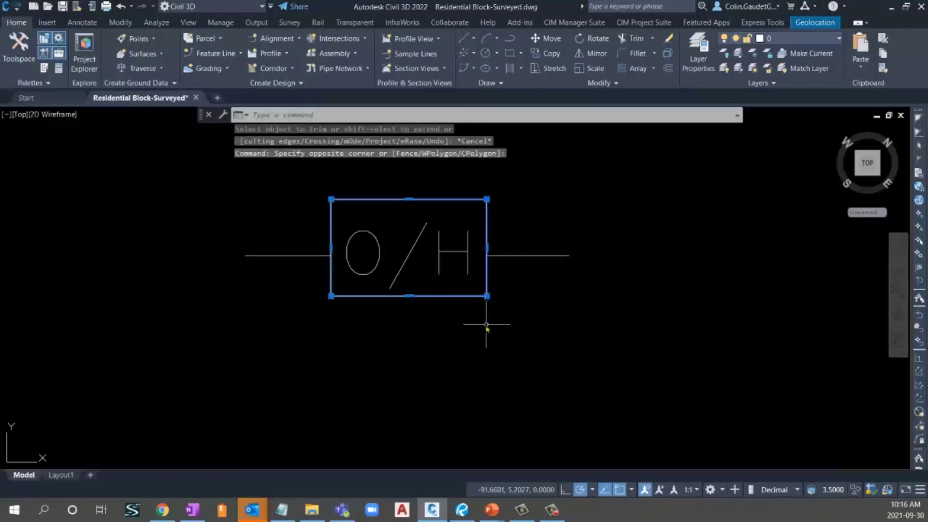
key(Delete)
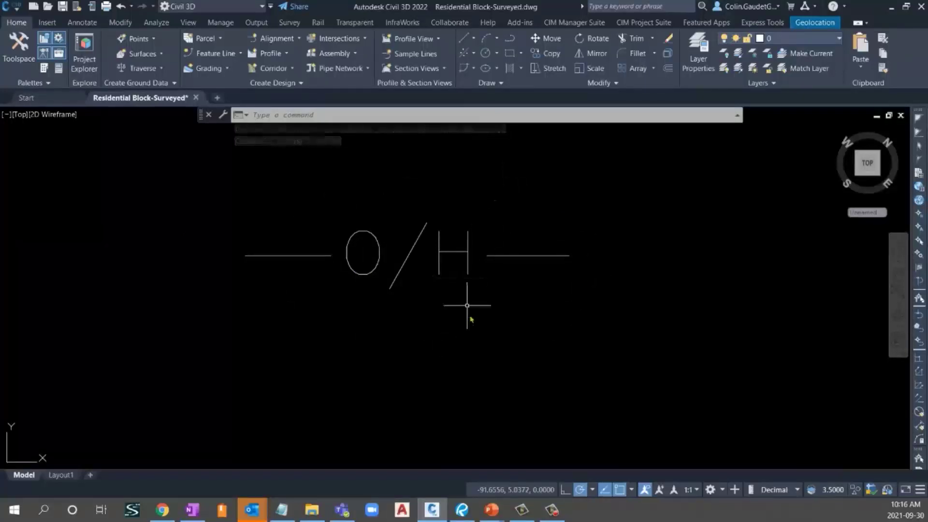
scroll(437, 361, down, 2)
middle_drag(454, 352, 451, 379)
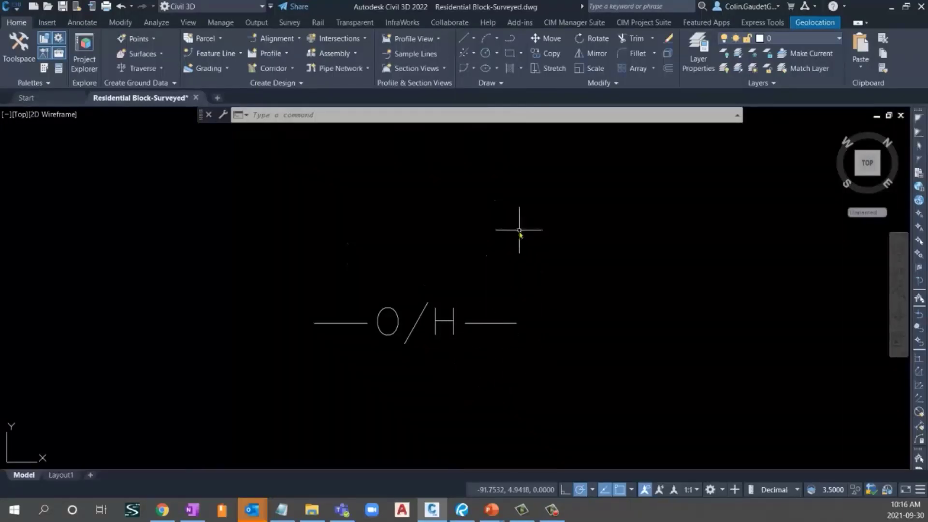
Run MKLTYPE and save the linetype file as 'Overhead Hydro' on the Desktop
text(k)
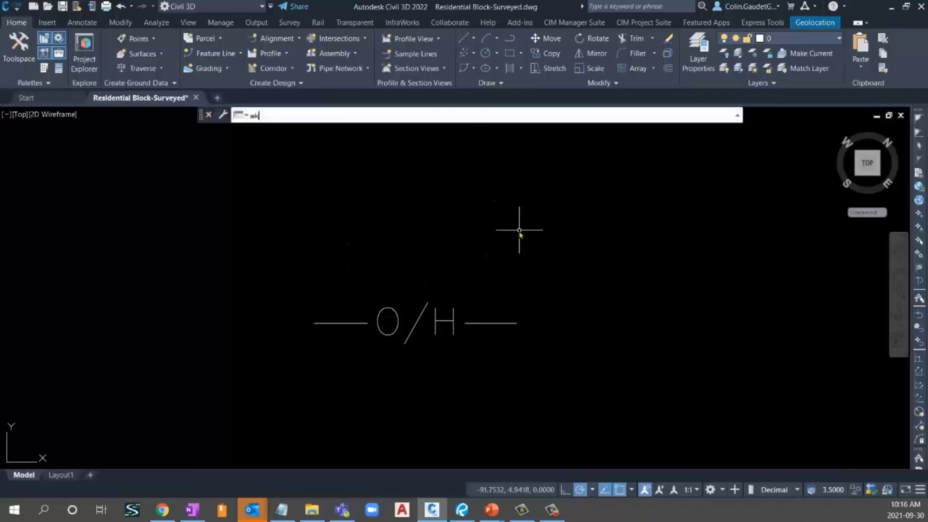
text(lty)
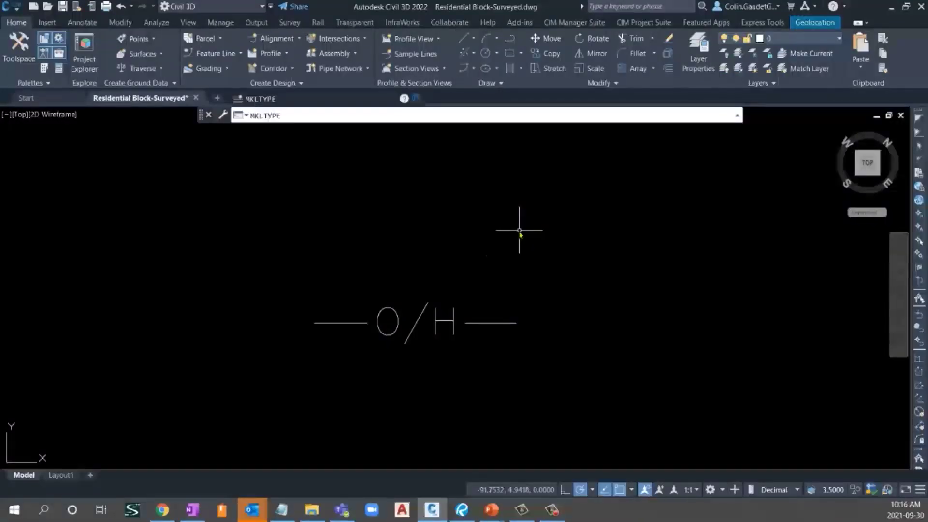
text(pe)
key(Return)
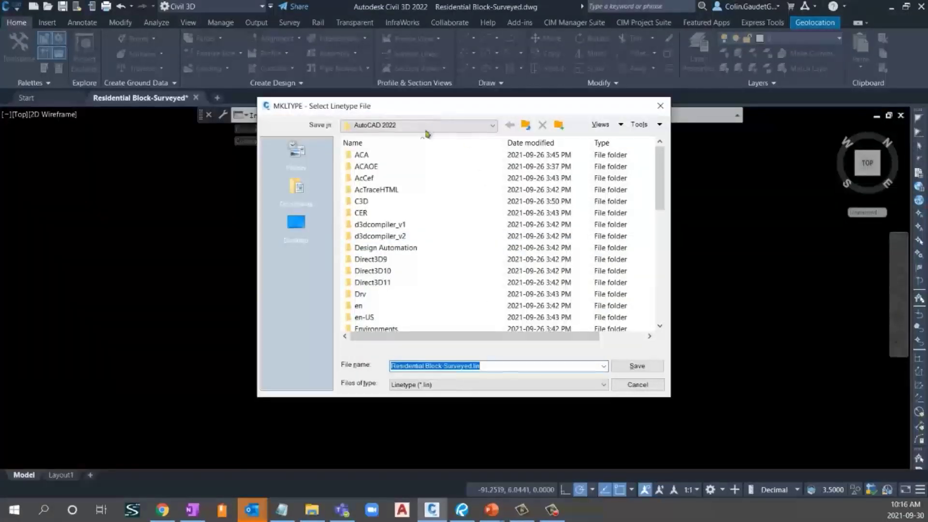
click(296, 222)
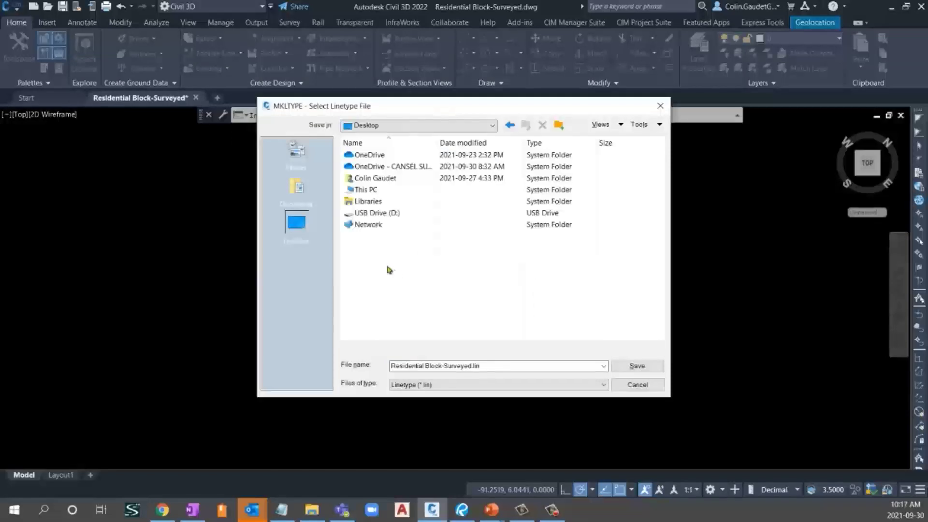
mouse_move(393, 365)
mouse_down()
mouse_move(485, 365)
mouse_move(388, 365)
mouse_up()
click(486, 365)
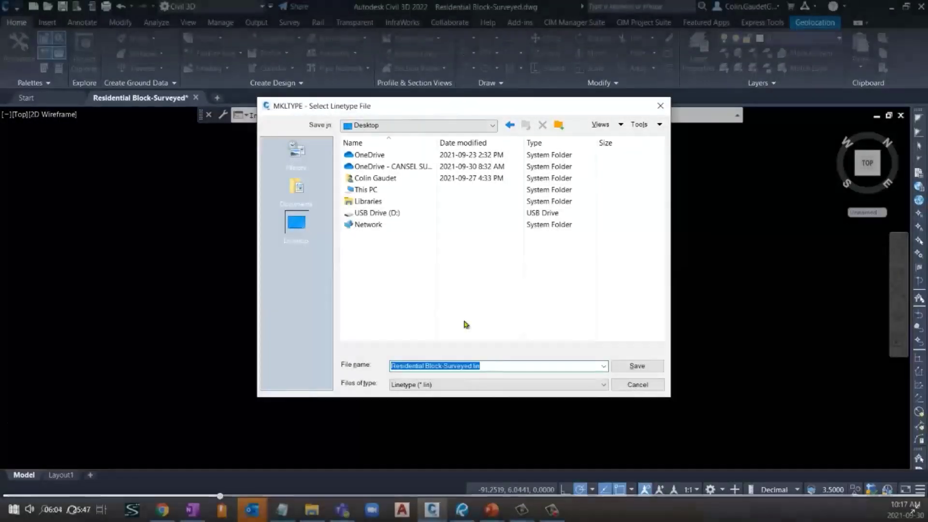
text(Overhead Hydro)
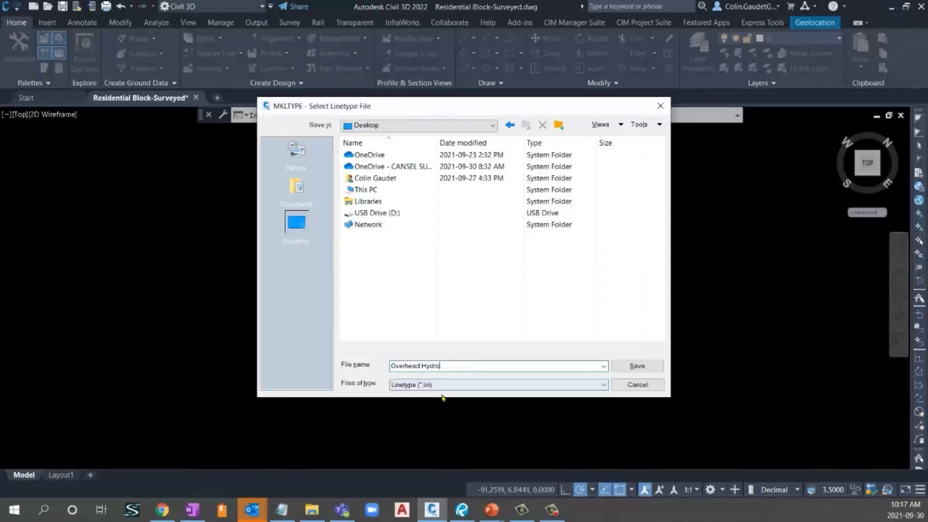
click(631, 367)
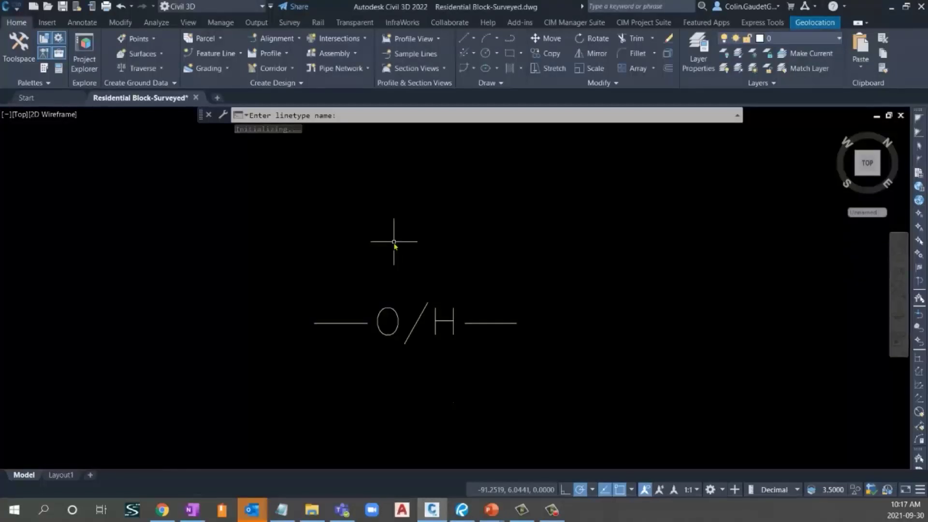
Name the linetype Overhead, describe it as Hydro, pick the sample's endpoints and select the O/H objects
text(Overhead)
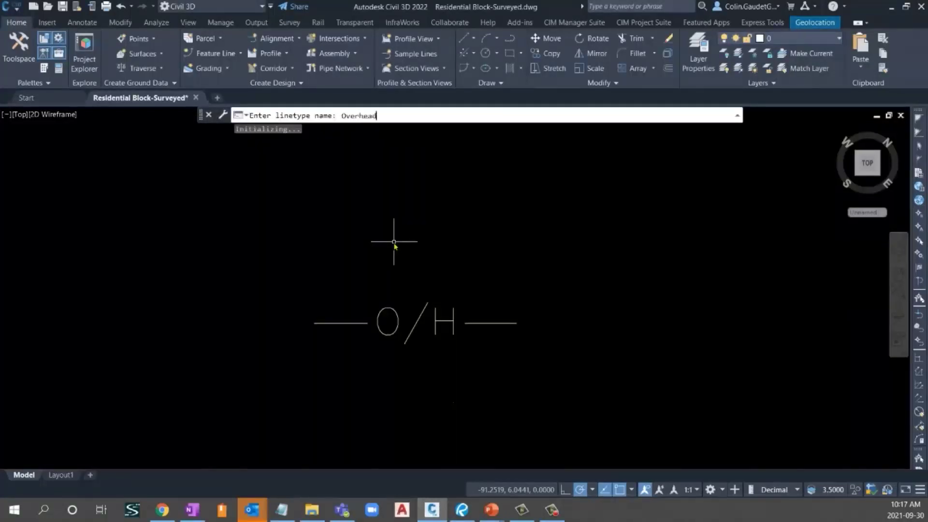
key(Return)
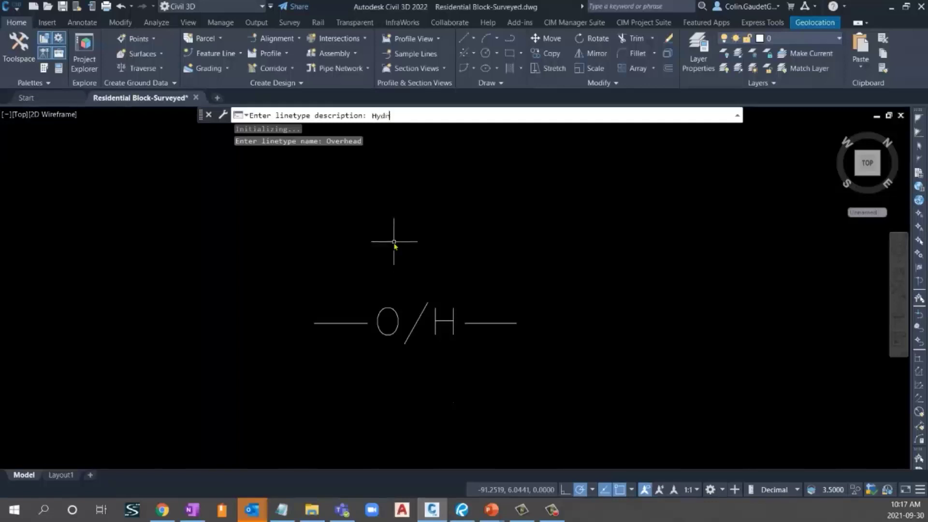
key(Return)
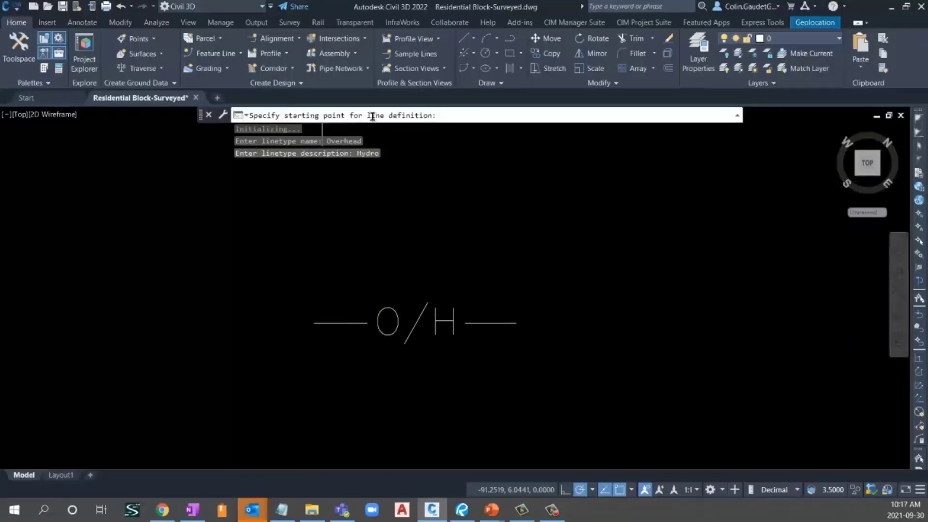
click(314, 323)
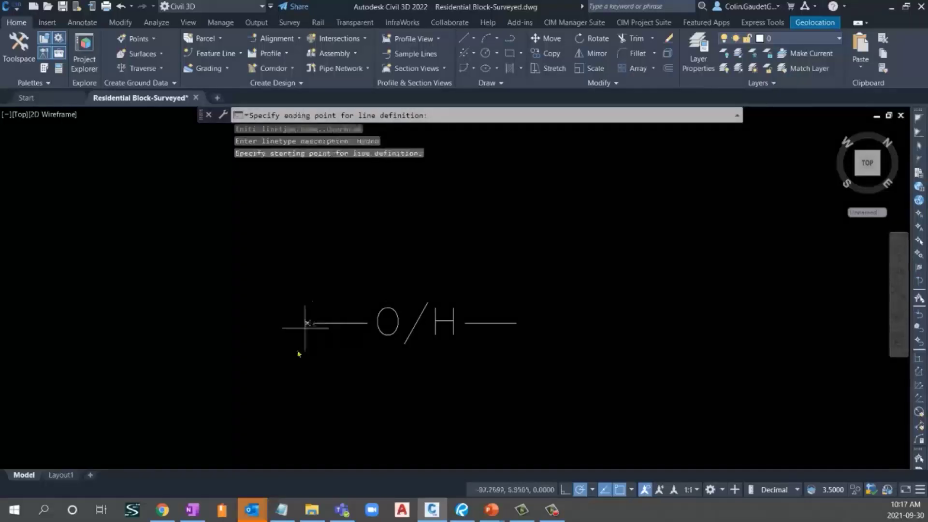
click(516, 323)
click(529, 277)
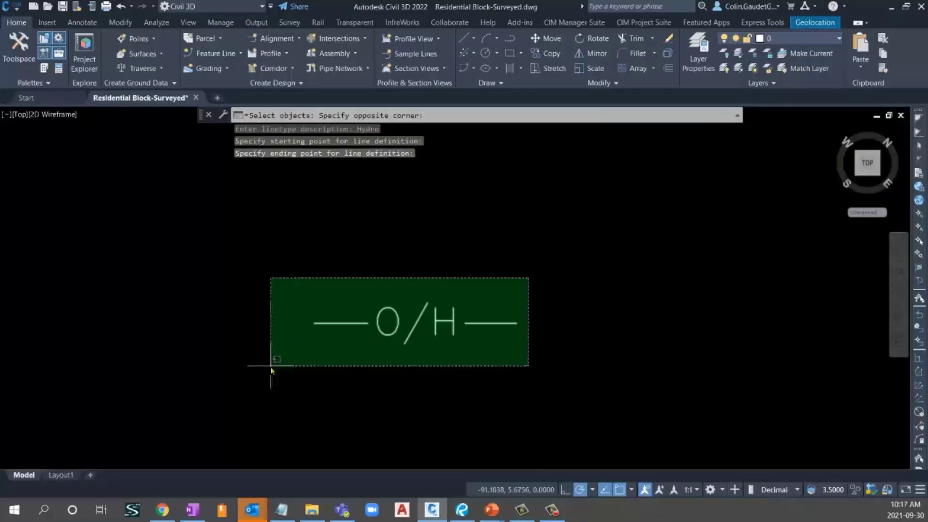
click(246, 368)
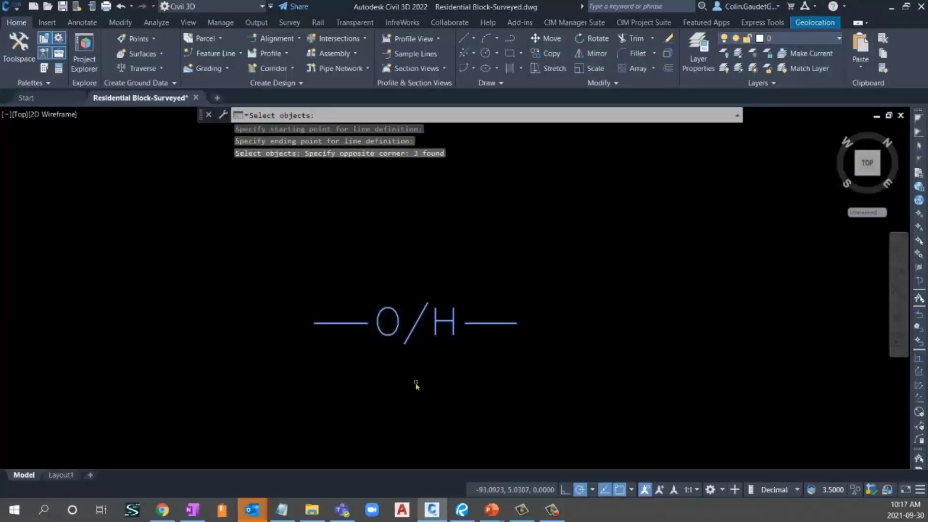
key(Return)
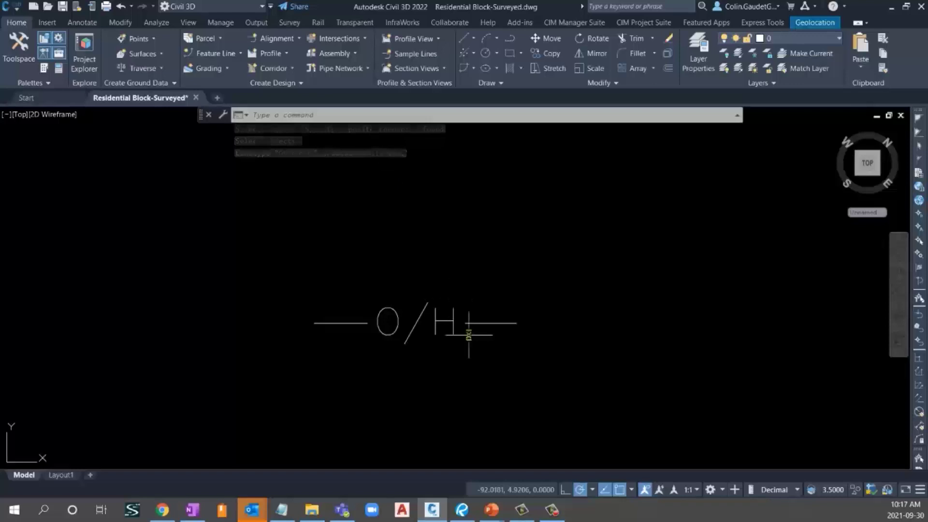
Delete the O/H sample objects and draw a large rectangle in their place
scroll(227, 308, down, 10)
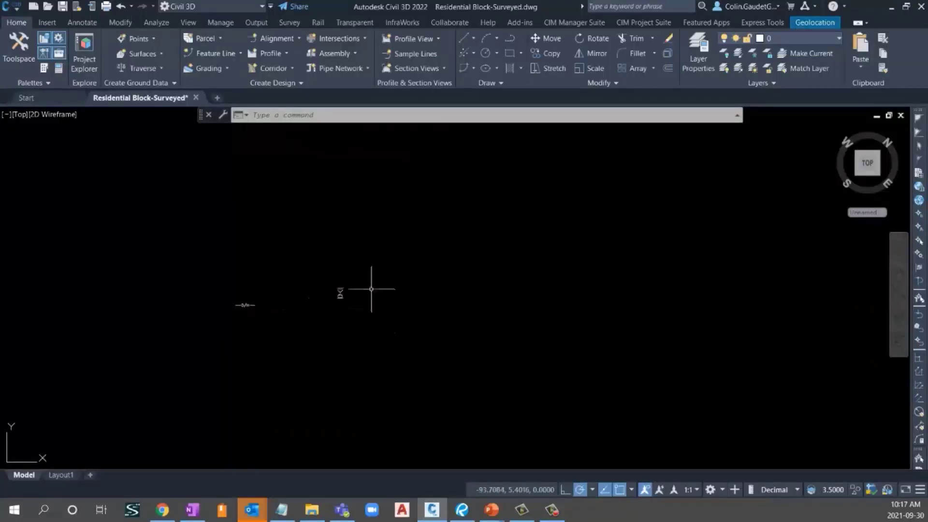
click(275, 285)
click(205, 346)
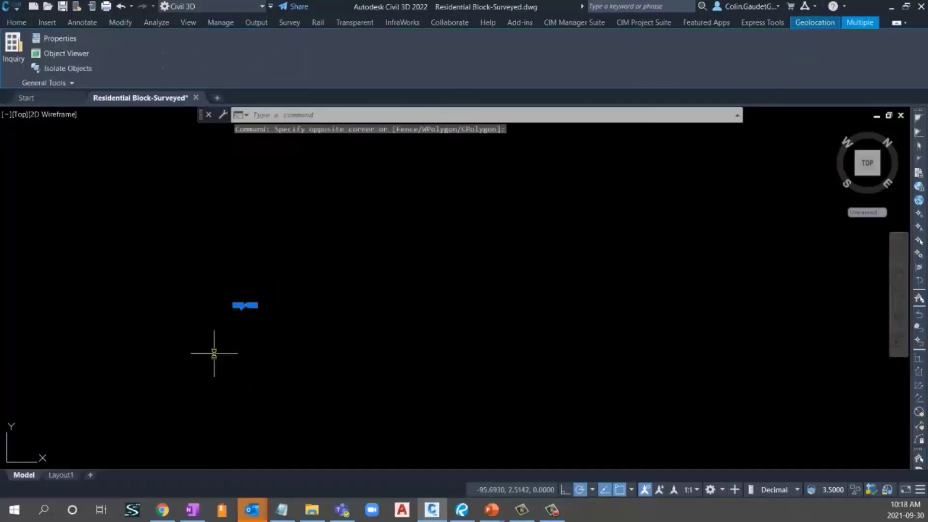
key(Delete)
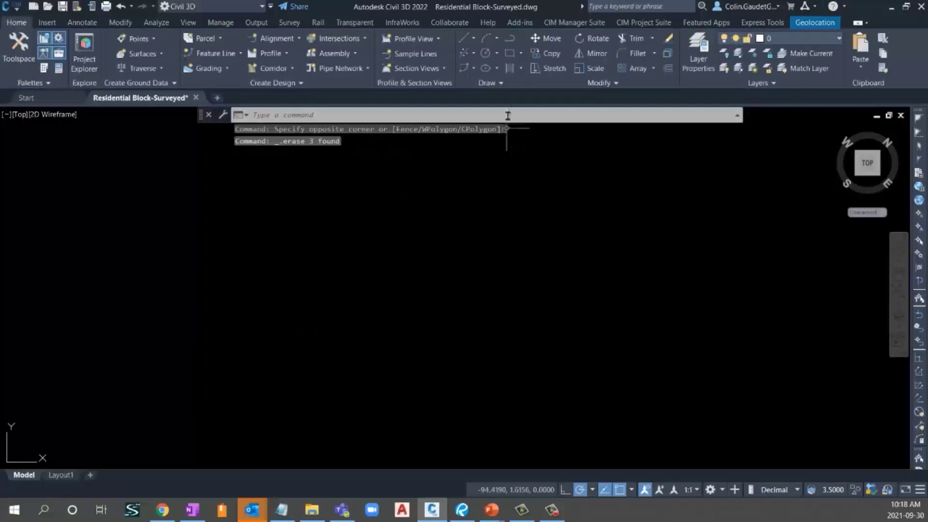
click(510, 53)
click(318, 191)
click(666, 402)
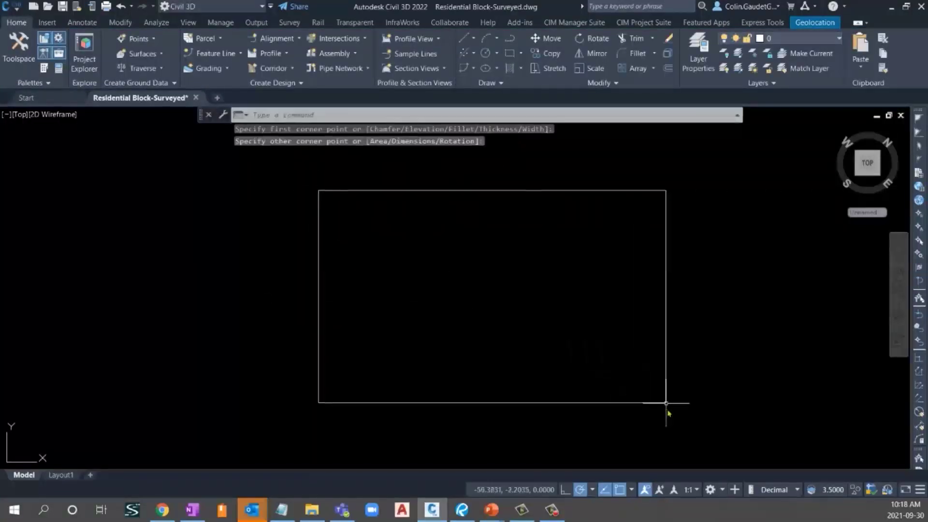
Set the rectangle's linetype to OVERHEAD in Properties and pan to view the result
click(666, 356)
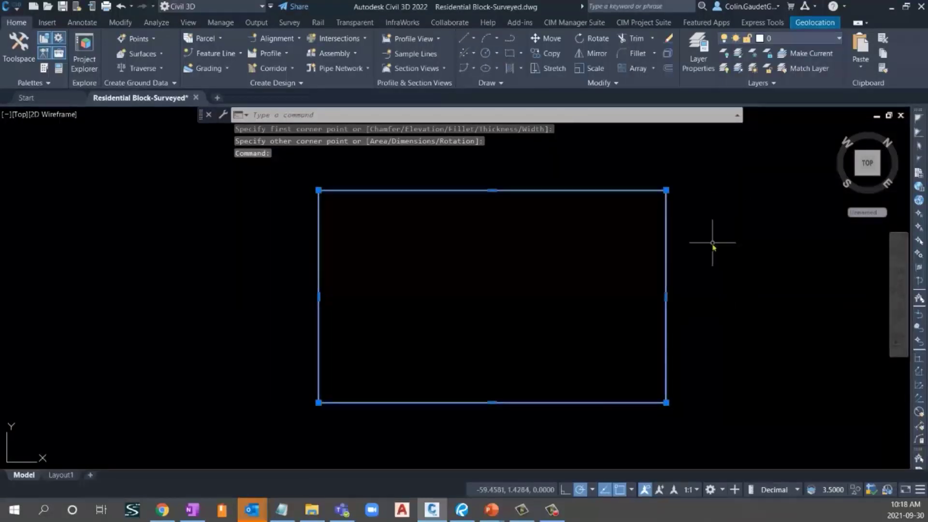
text(prop)
key(Return)
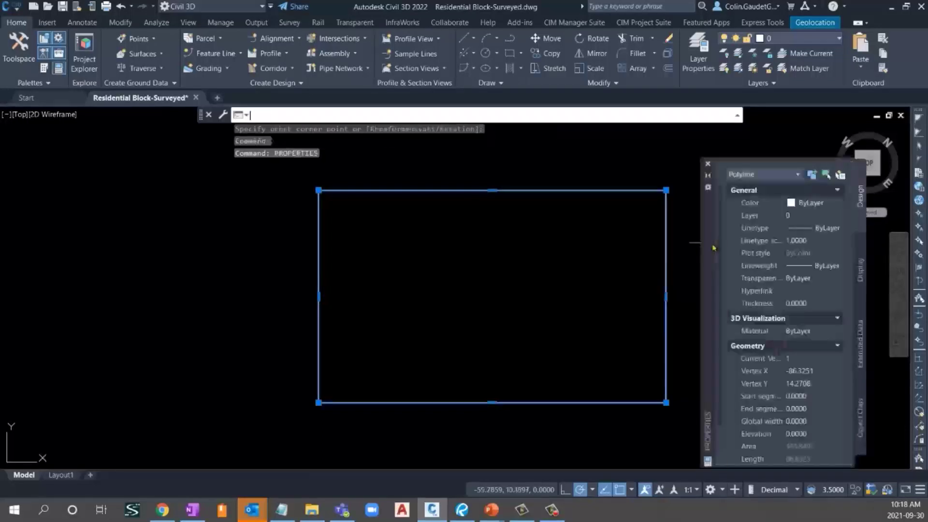
click(807, 228)
click(839, 228)
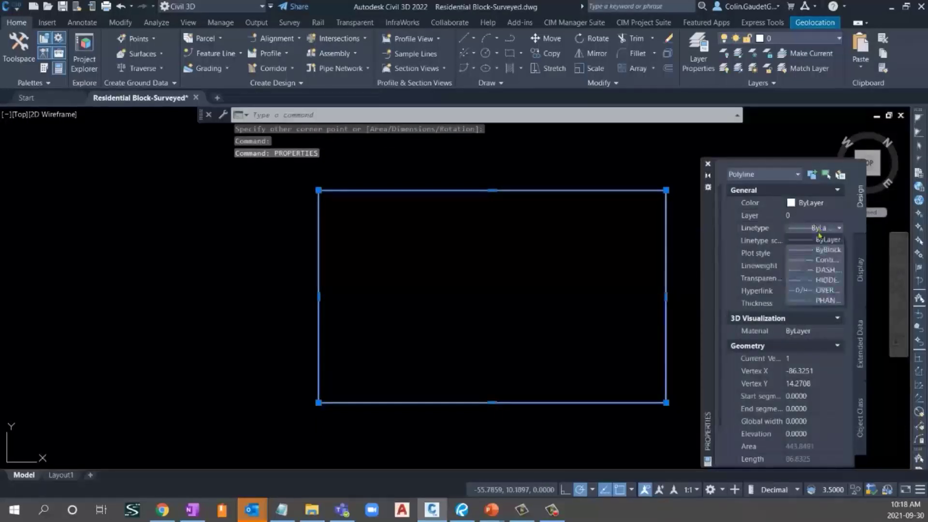
click(830, 290)
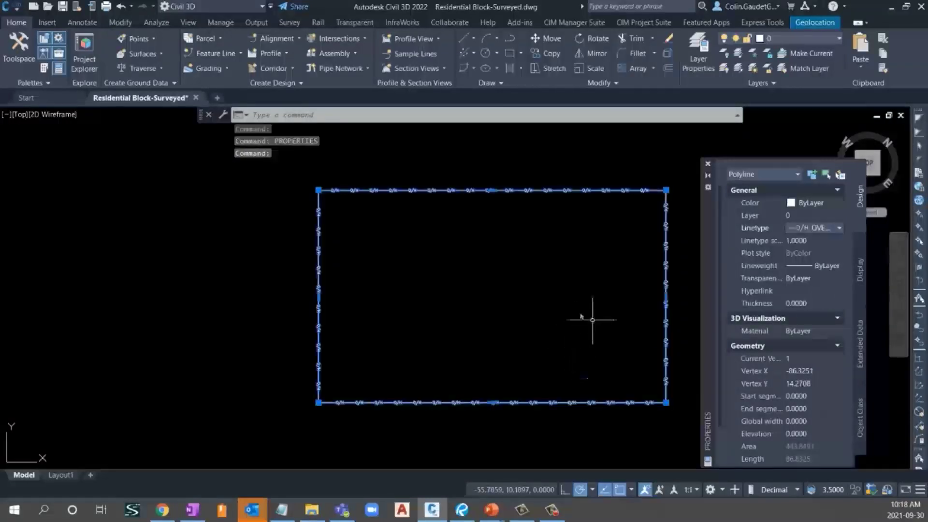
scroll(417, 189, up, 4)
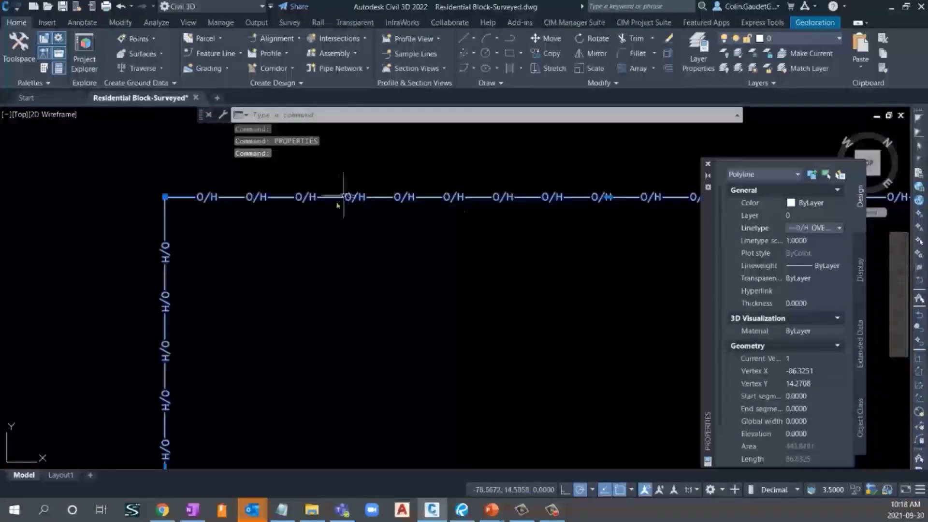
scroll(182, 314, down, 3)
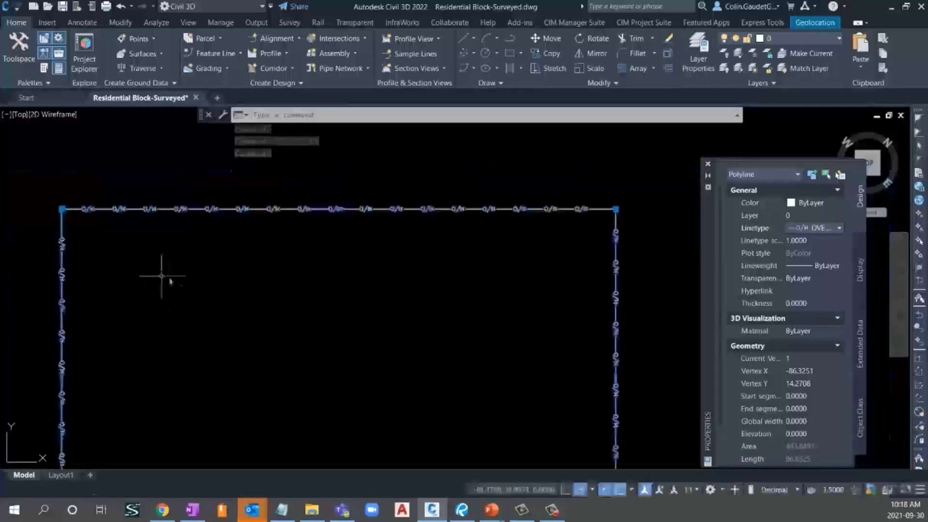
middle_drag(456, 372, 406, 286)
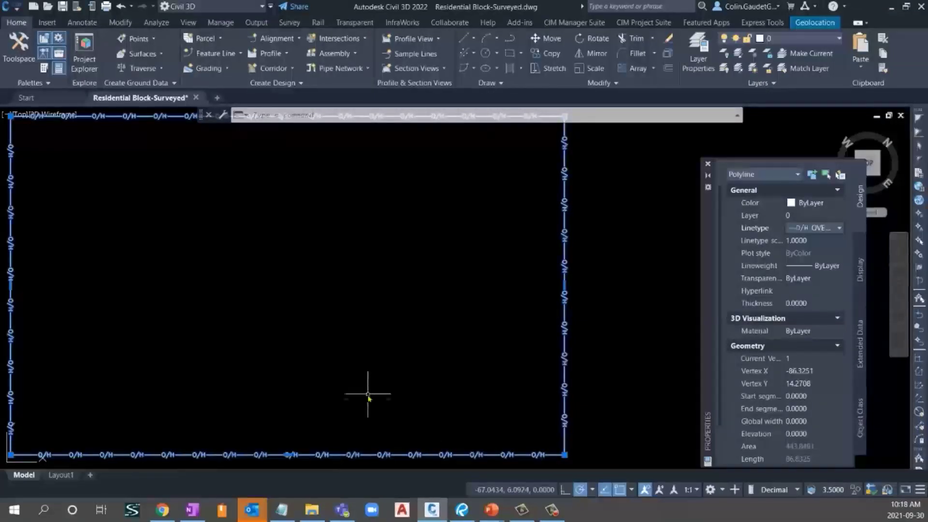
key(Escape)
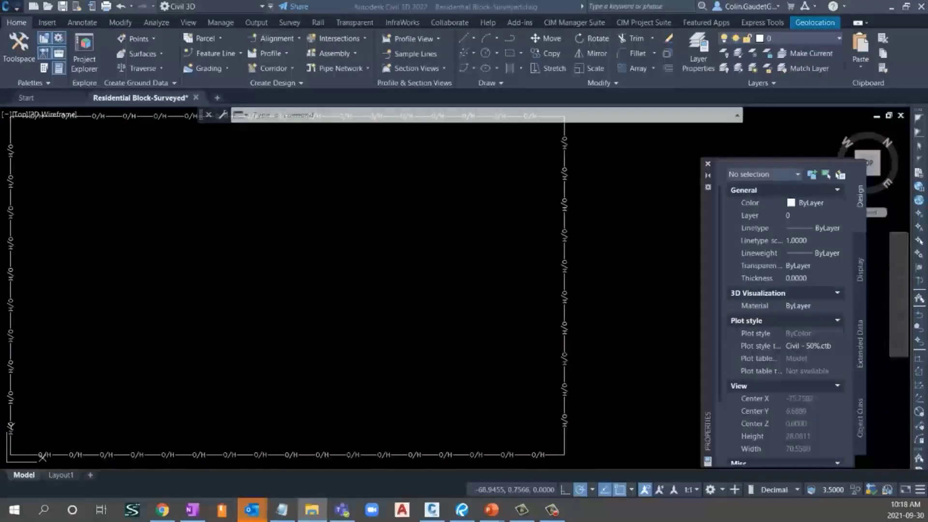
In Overhead Hydro.lin, rename OVERHEAD to OVERHEAD_Hydro and append 'lines above ground' to the description
key(alt+Tab)
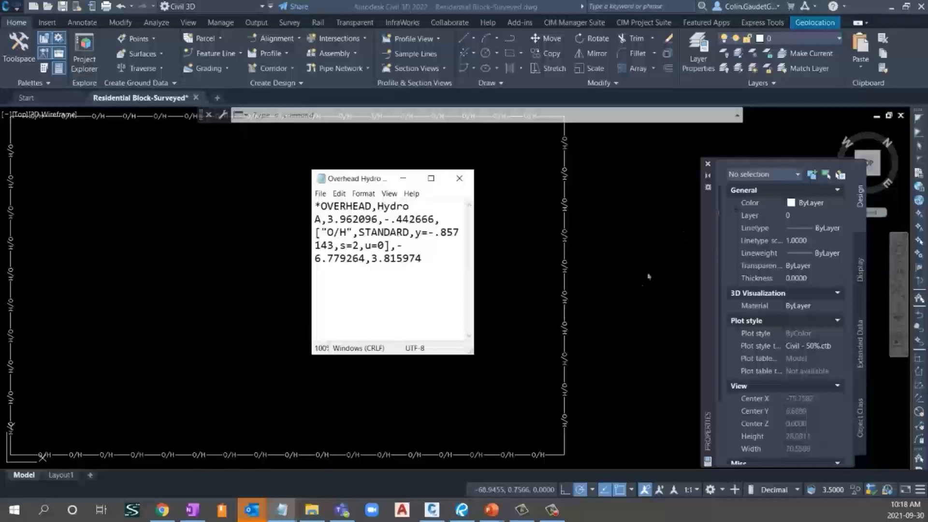
drag(346, 177, 233, 162)
drag(344, 331, 556, 331)
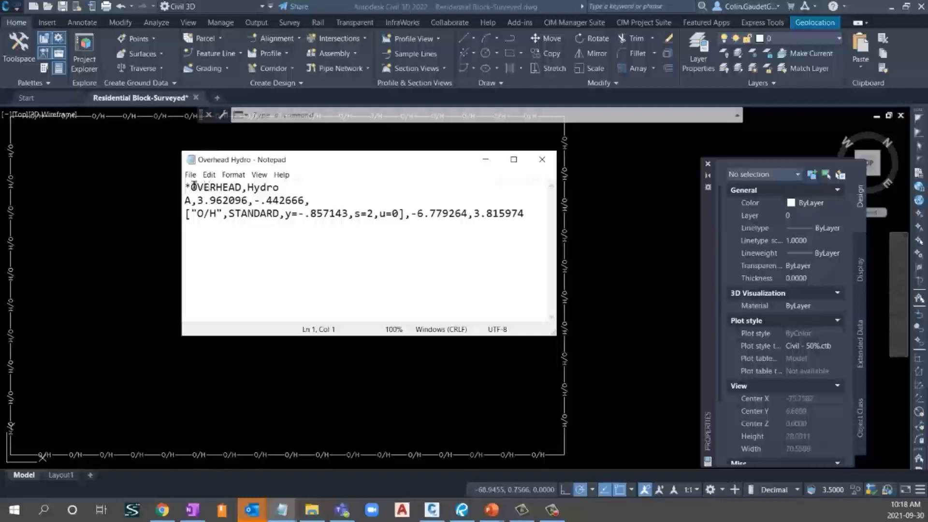
drag(184, 187, 191, 188)
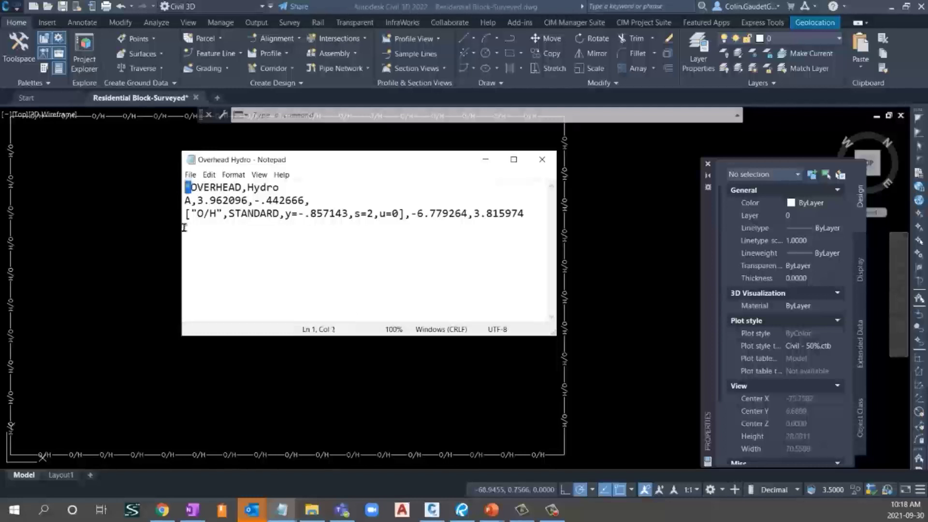
click(239, 187)
text(_Hy)
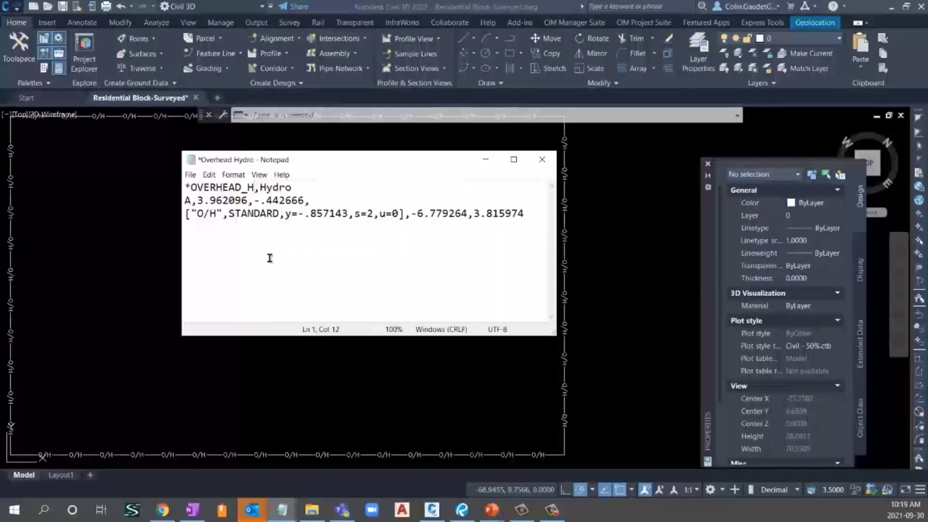
text(dro)
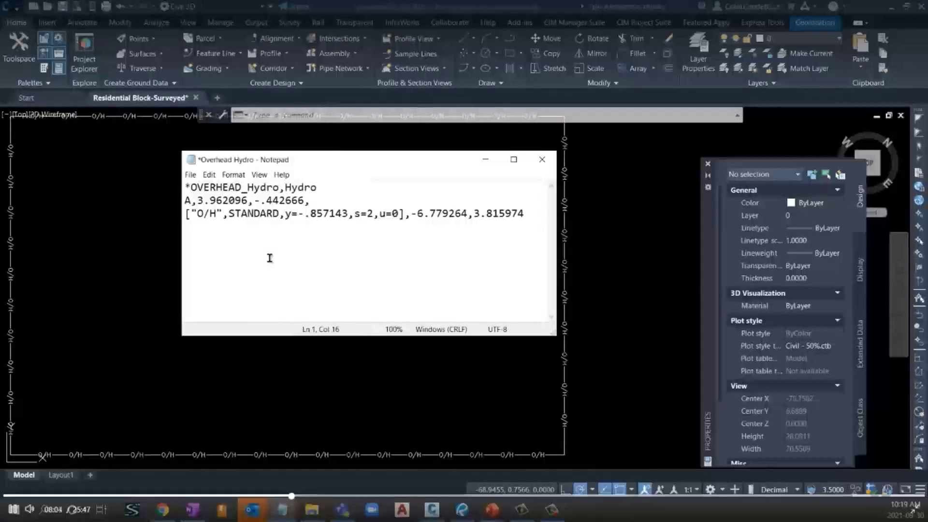
key(End)
text(lines )
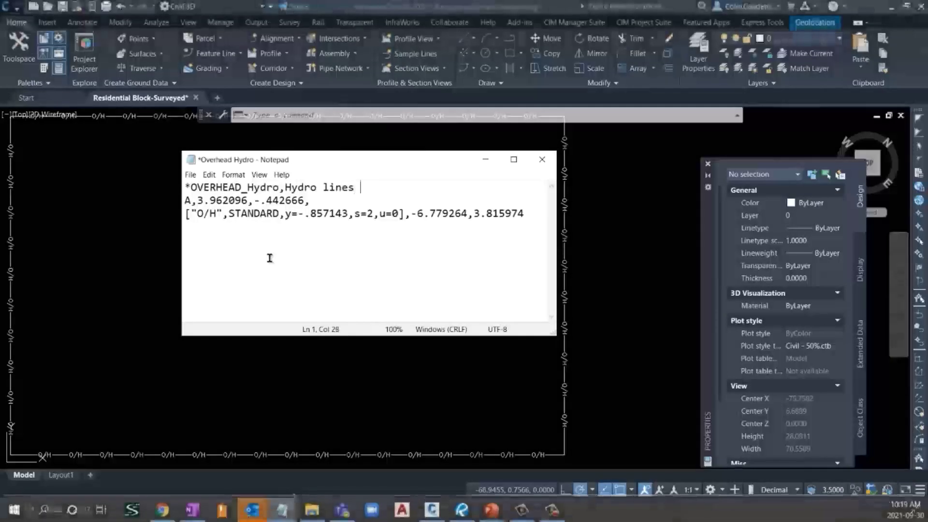
text(above gr)
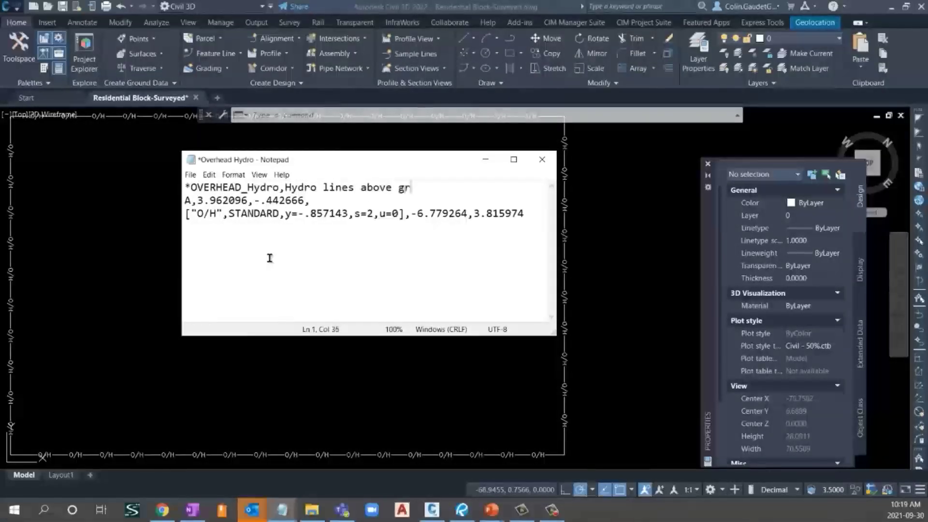
text(ound)
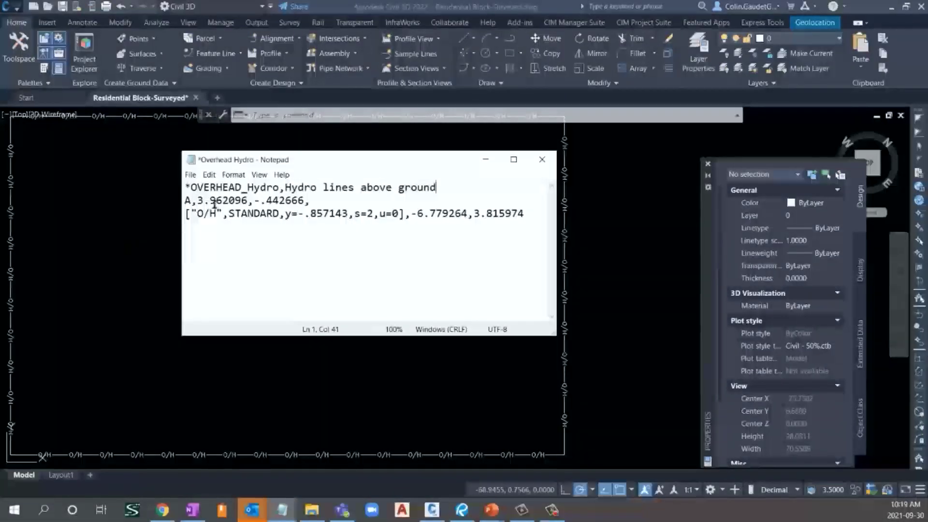
drag(242, 155, 145, 150)
drag(454, 327, 640, 335)
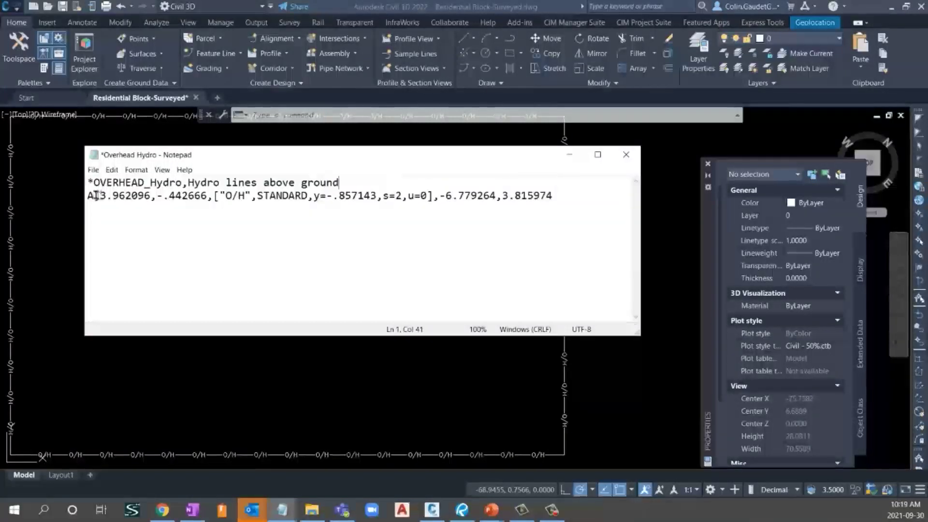
drag(93, 195, 154, 196)
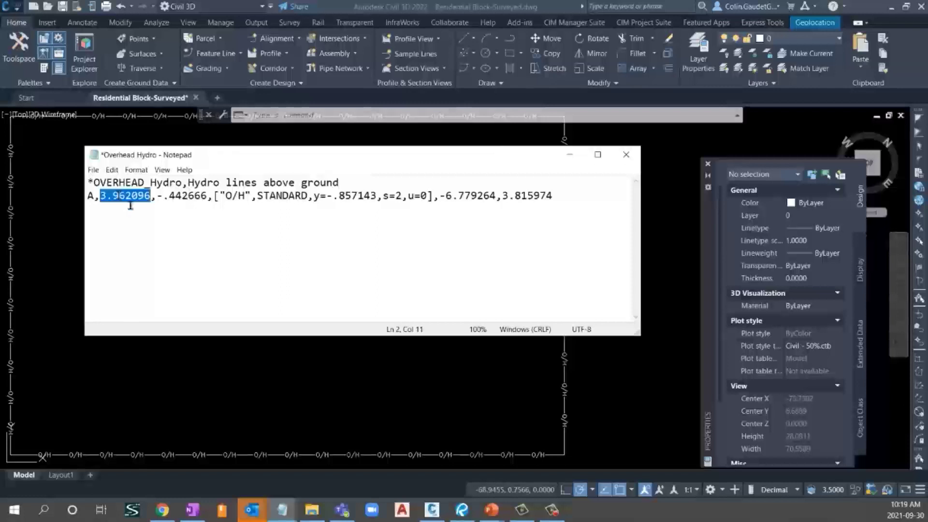
drag(156, 195, 163, 195)
double_click(204, 198)
key(Left)
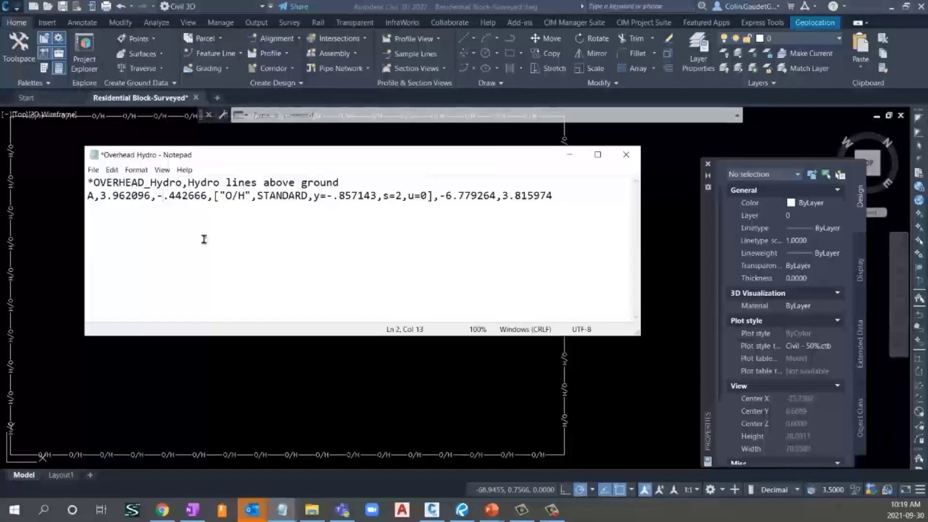
drag(214, 198, 432, 195)
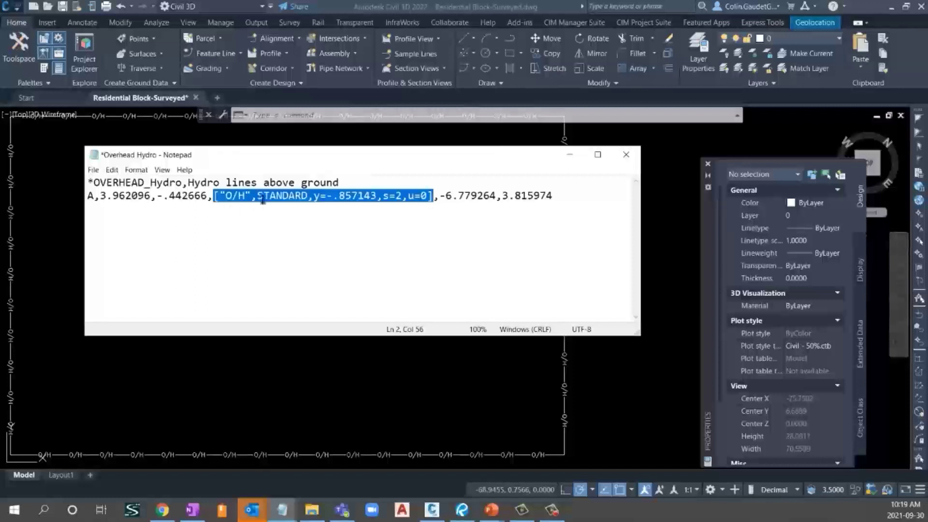
click(239, 195)
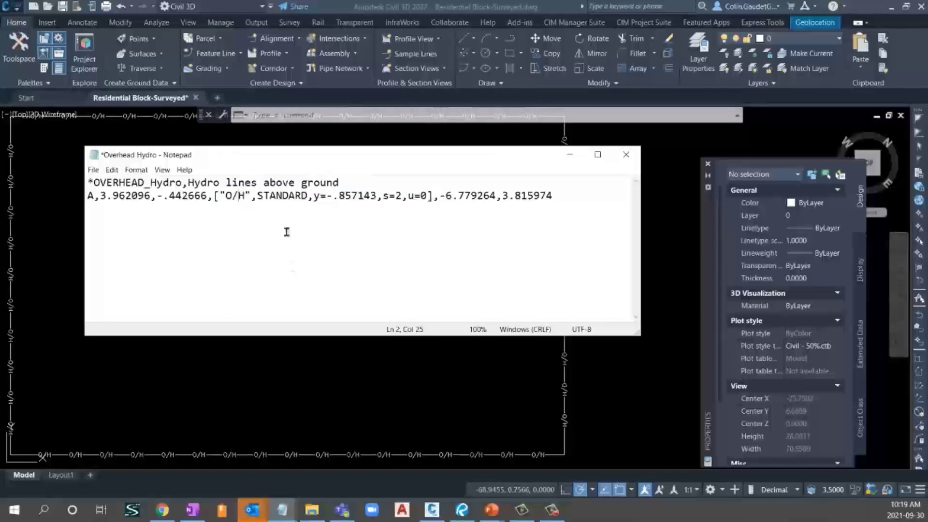
click(290, 196)
drag(314, 196, 428, 196)
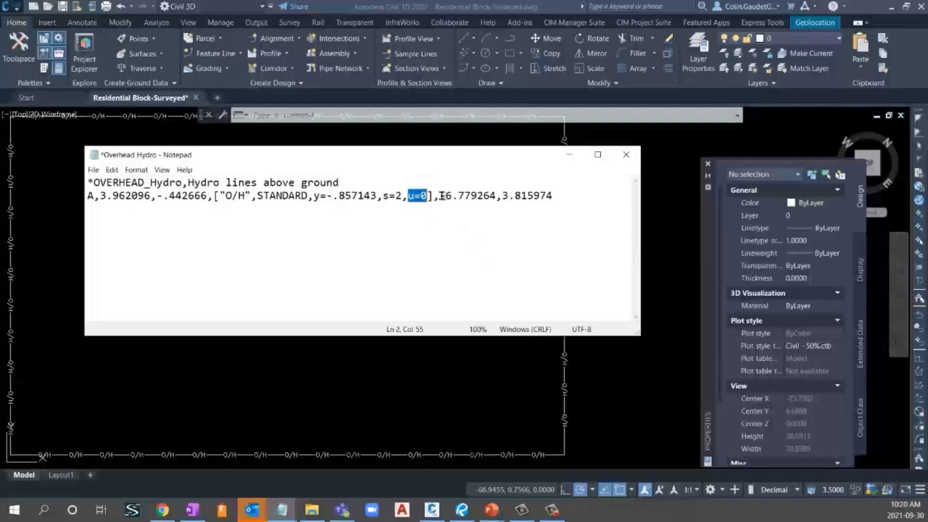
drag(442, 196, 554, 196)
click(554, 263)
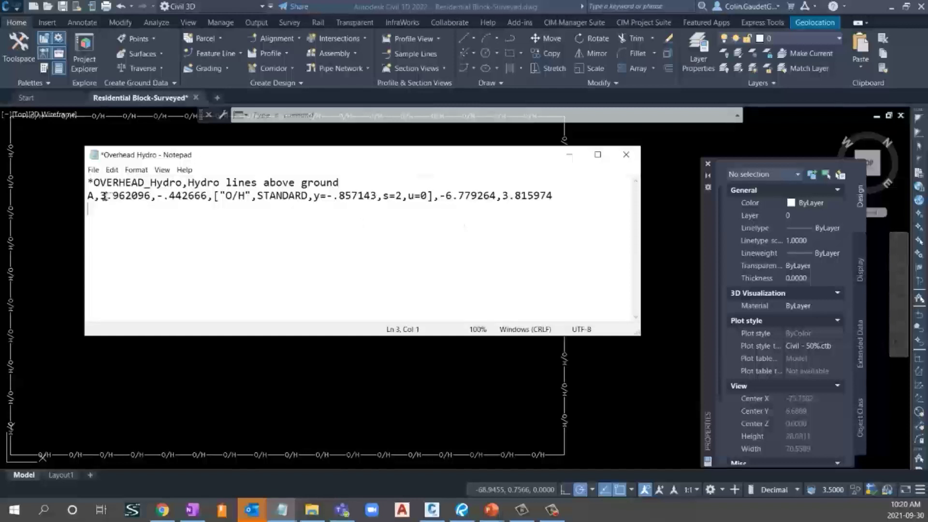
Change OVERHEAD_Hydro's 3.962096 and 3.815974 dash lengths to 6 and save the Overhead Hydro file
drag(104, 196, 100, 196)
click(146, 196)
drag(148, 197, 100, 196)
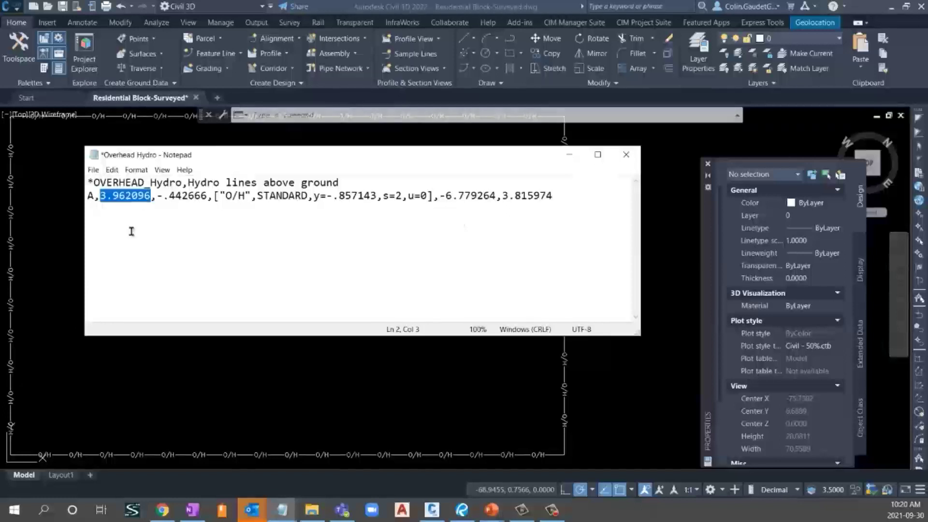
text(6)
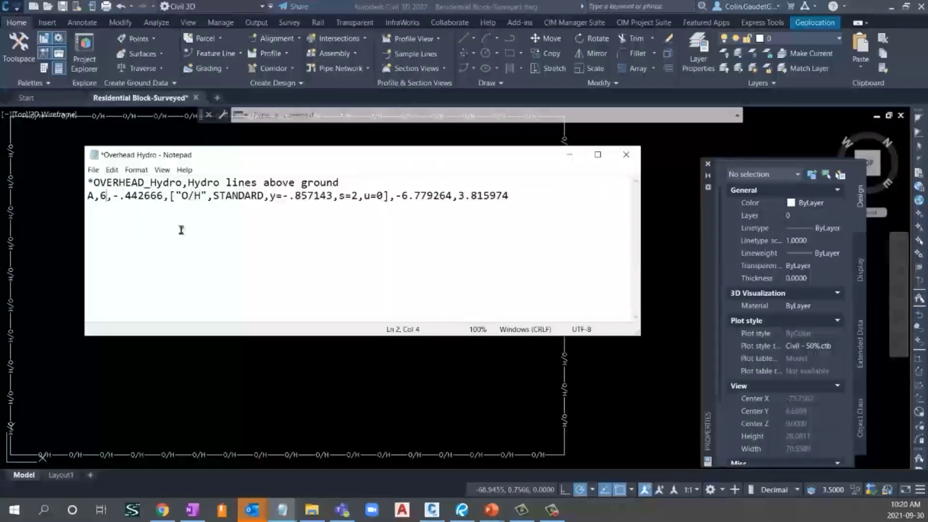
drag(509, 195, 457, 196)
text(6)
click(94, 170)
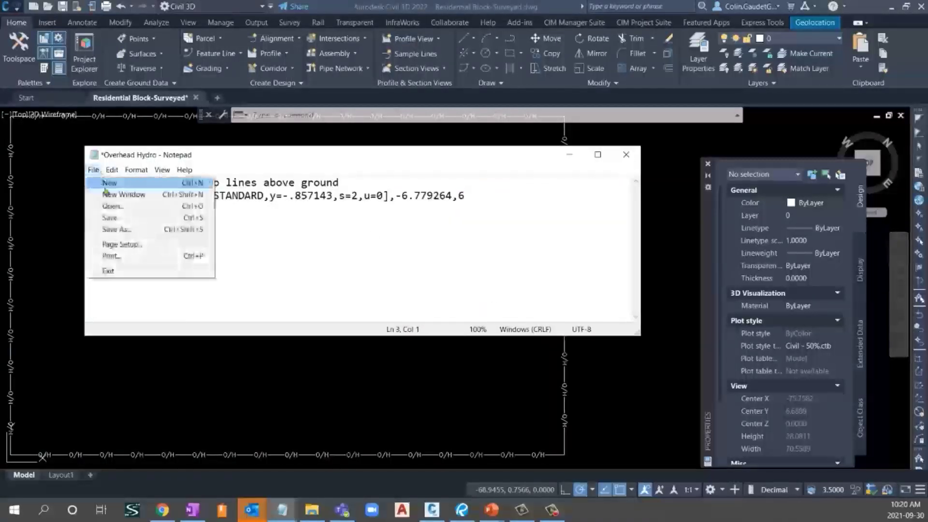
click(110, 218)
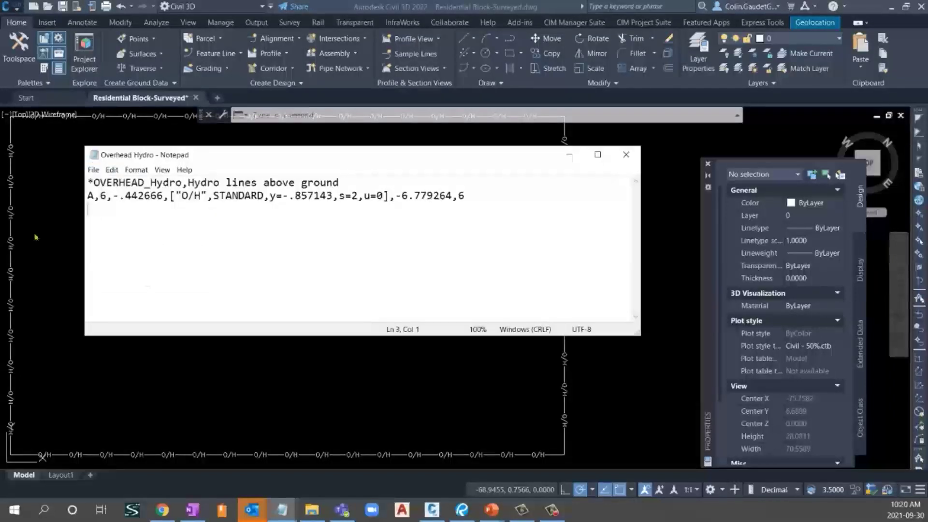
click(61, 238)
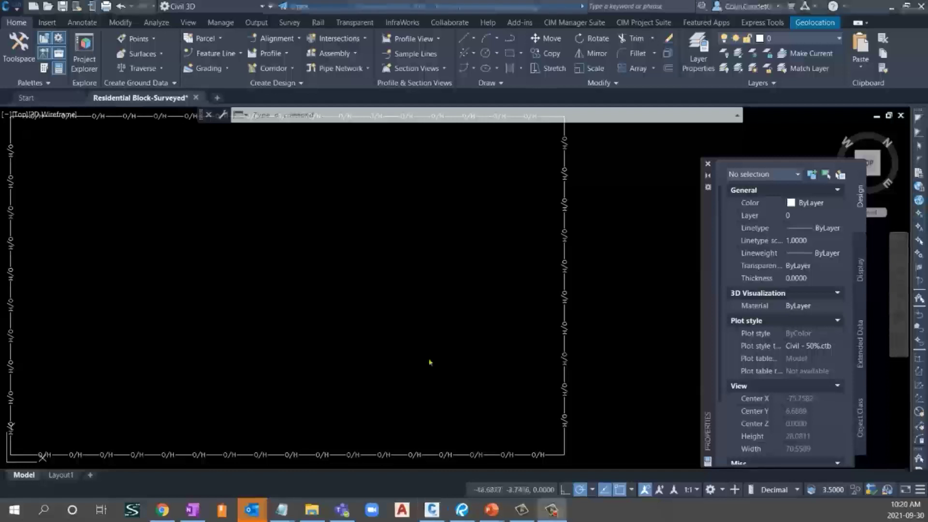
Through LT, load OVERHEAD_Hydro from the desktop's Overhead Hydro.lin file into the drawing
click(371, 274)
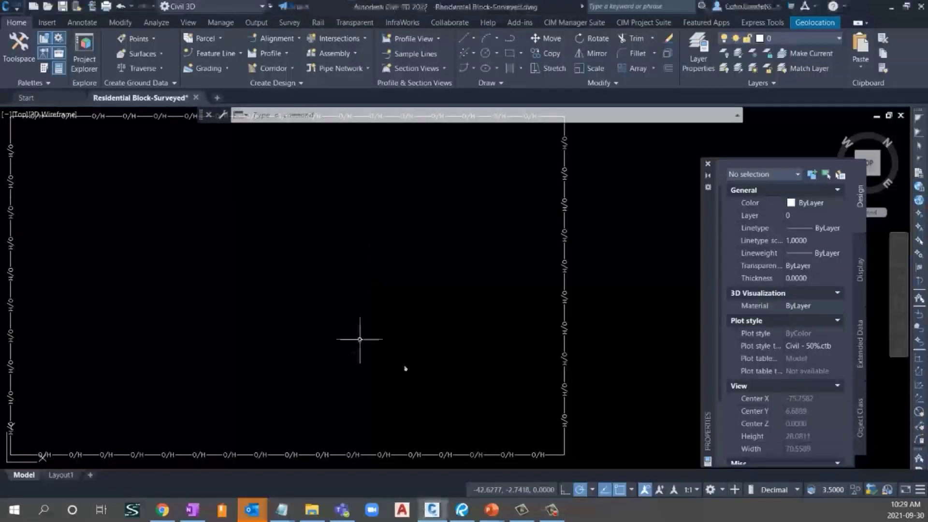
text(lt)
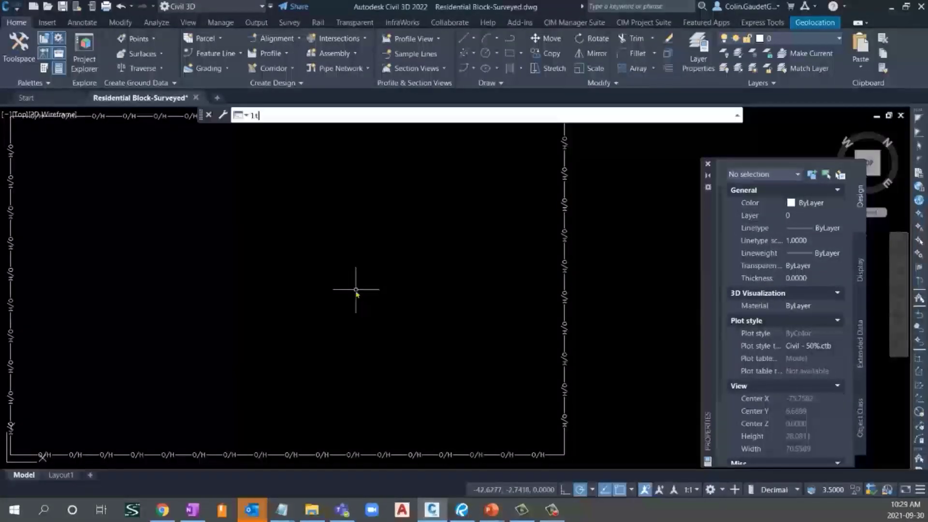
key(Return)
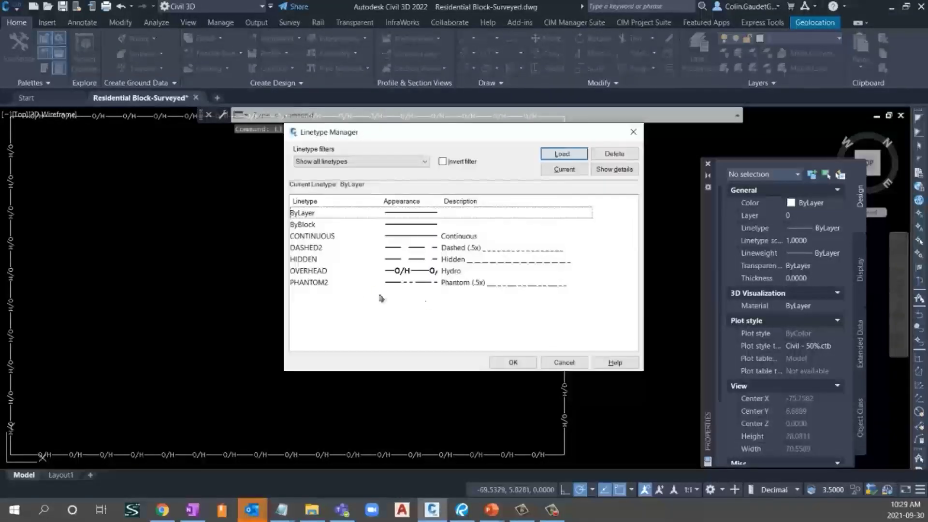
click(562, 154)
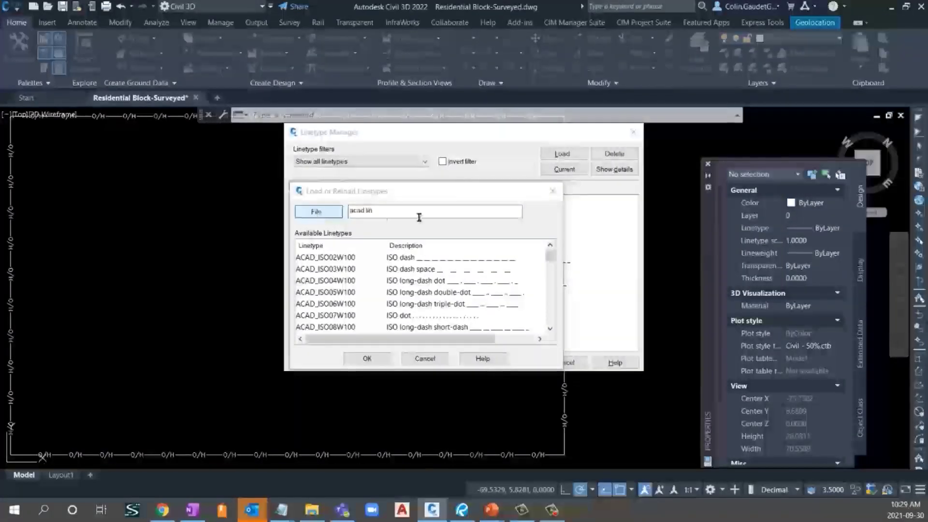
click(316, 211)
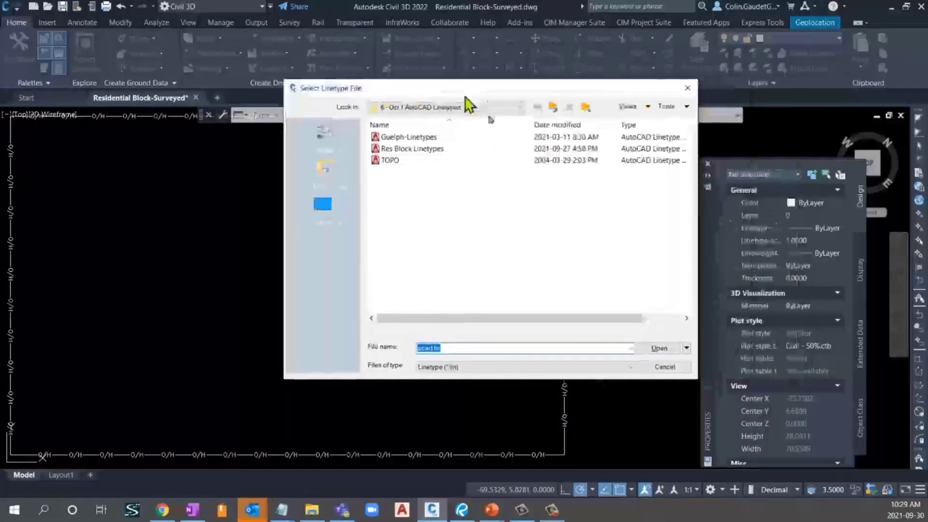
click(350, 228)
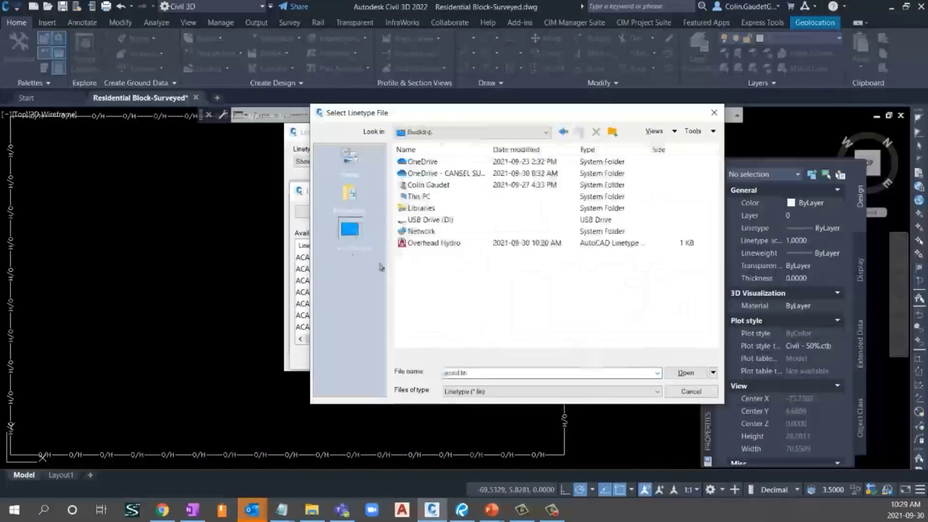
click(437, 243)
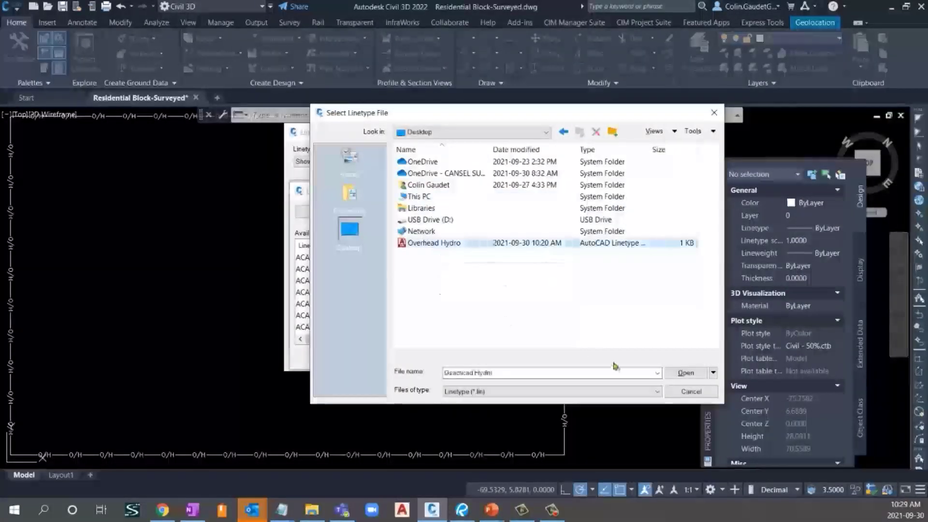
click(686, 372)
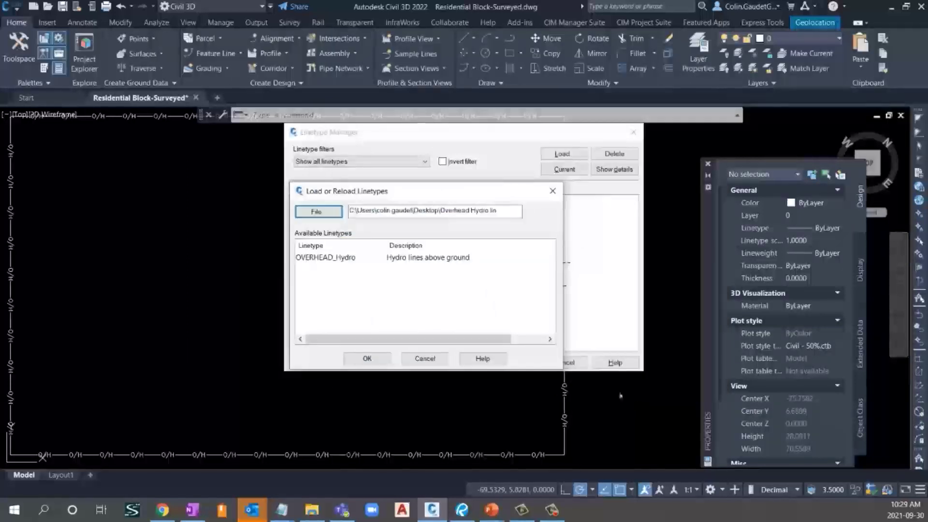
click(344, 258)
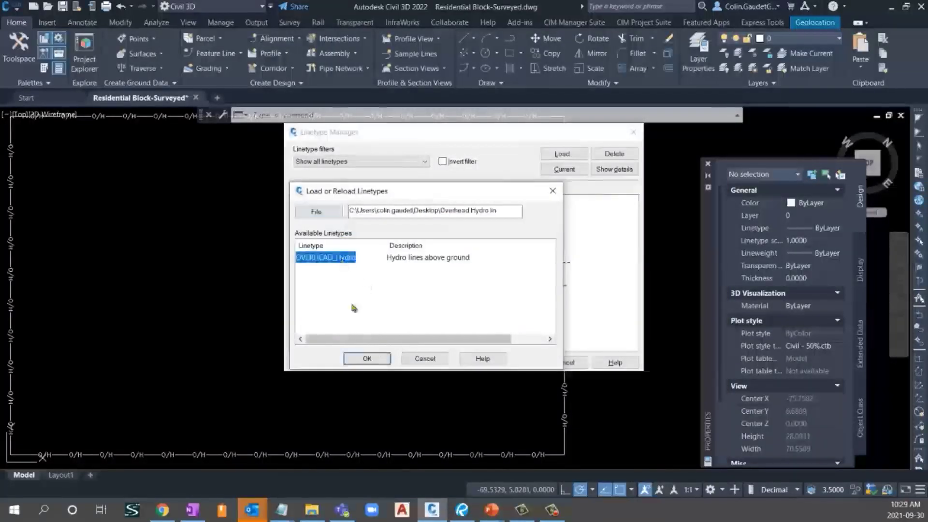
click(371, 358)
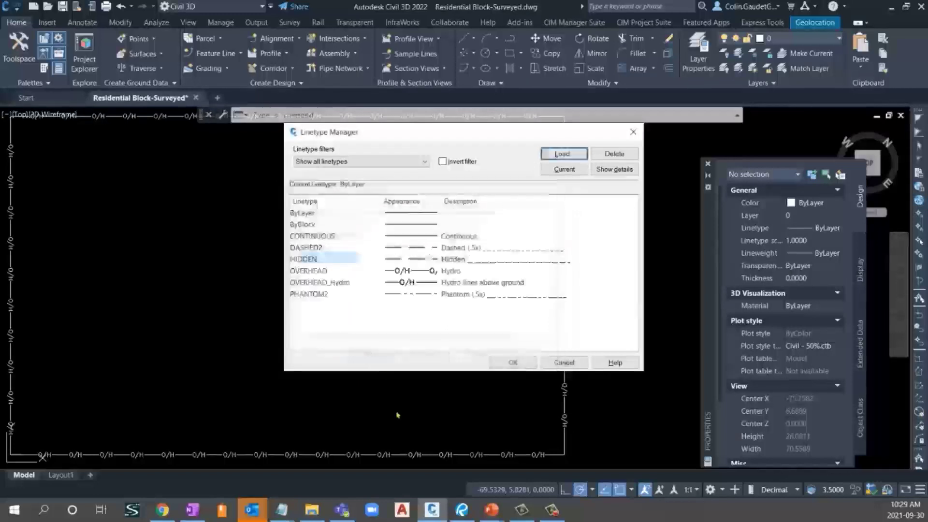
Attempt to delete the in-use OVERHEAD linetype, dismiss the warning, and close Linetype Manager
click(321, 270)
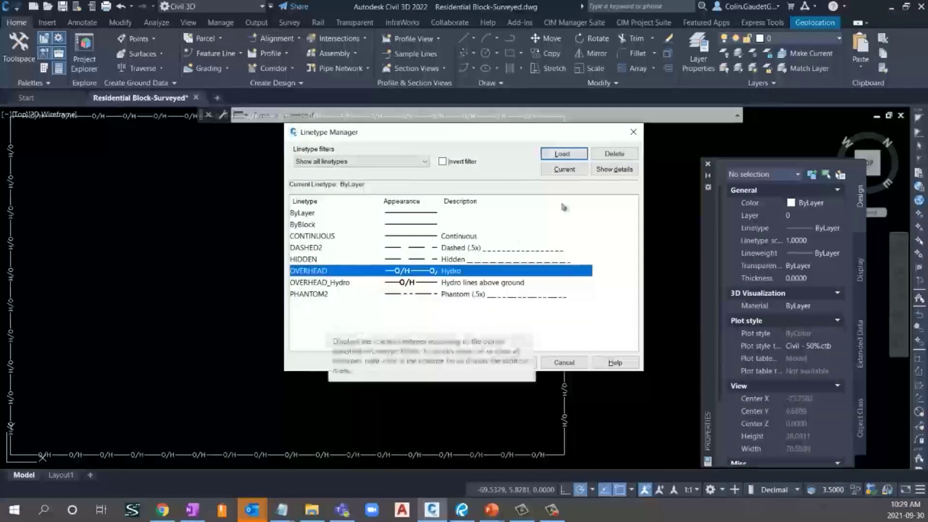
click(614, 155)
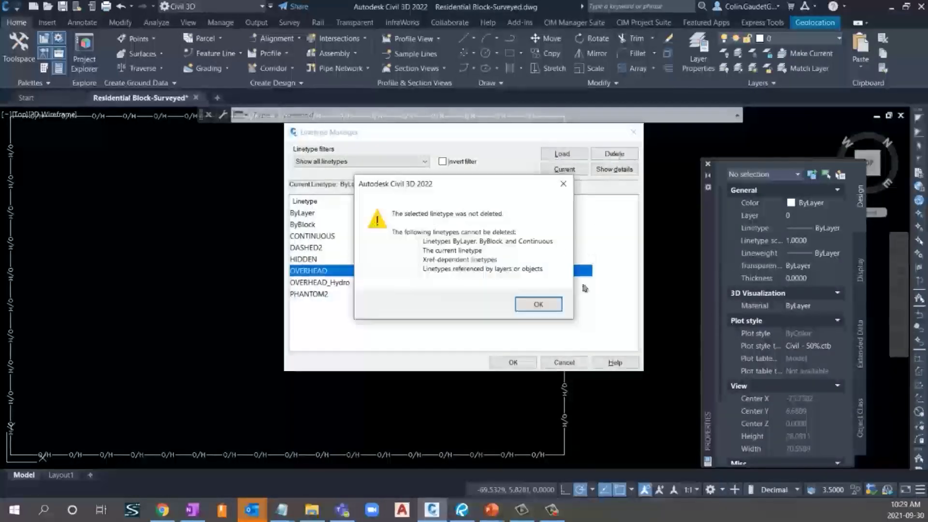
click(538, 304)
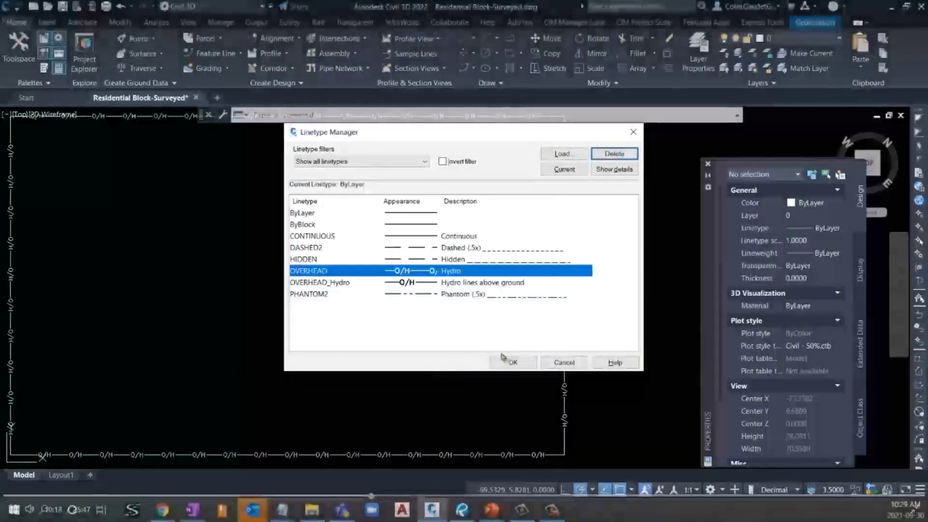
click(515, 362)
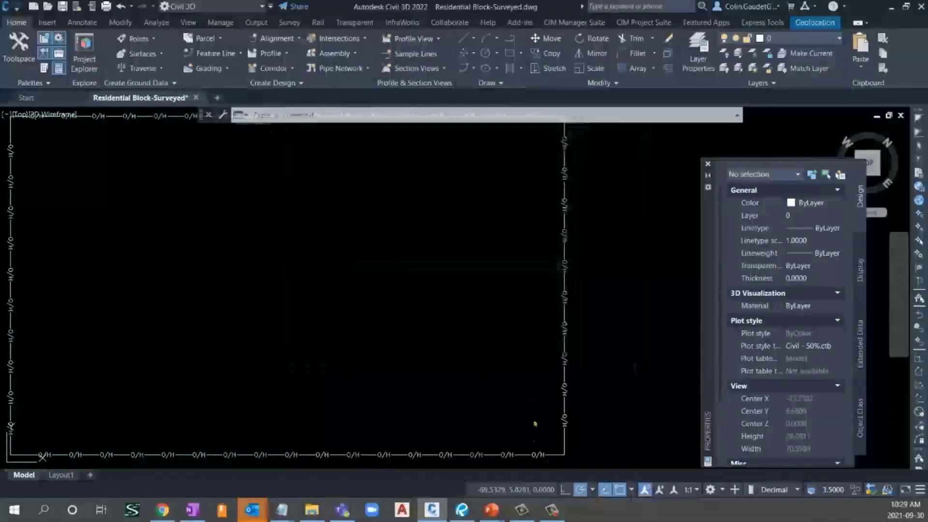
Assign OVERHEAD_Hydro to the rectangular polyline in Properties, zoom out, and return to the Overhead Hydro file
click(564, 303)
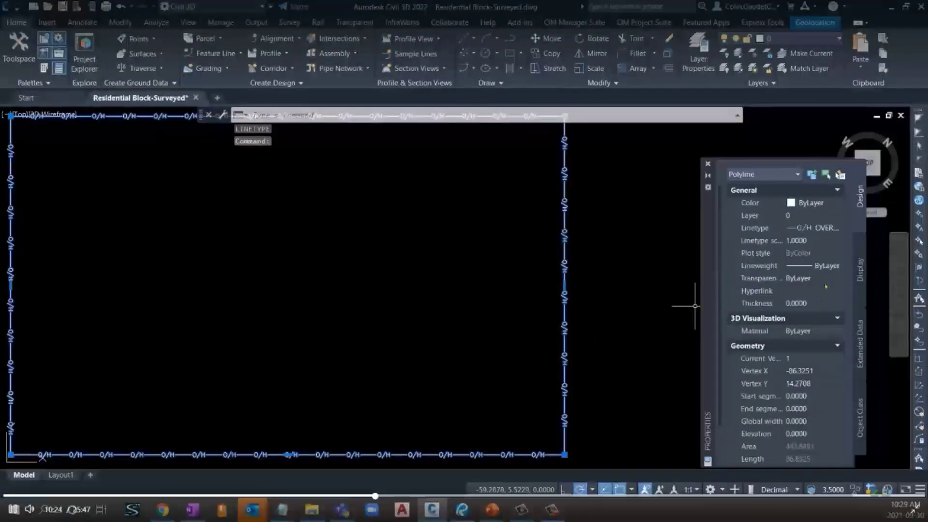
click(817, 228)
click(825, 228)
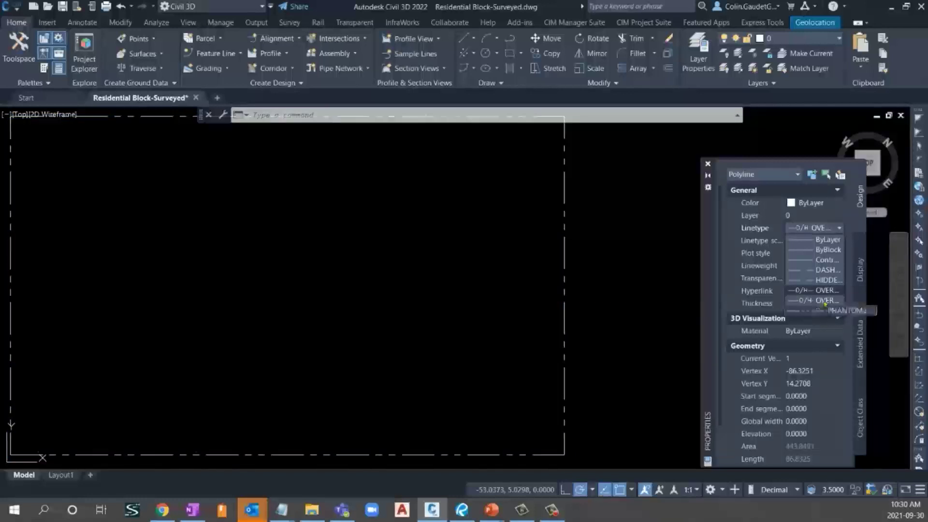
click(821, 300)
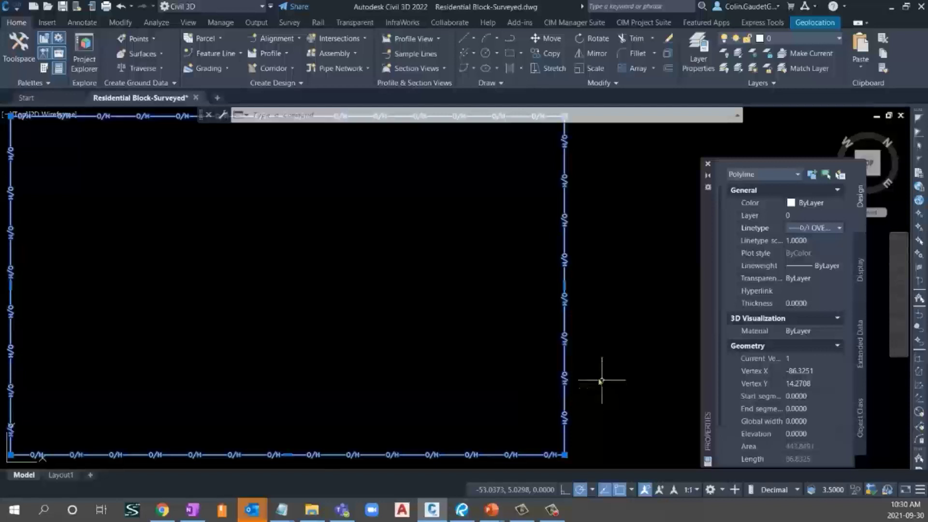
scroll(613, 397, down, 2)
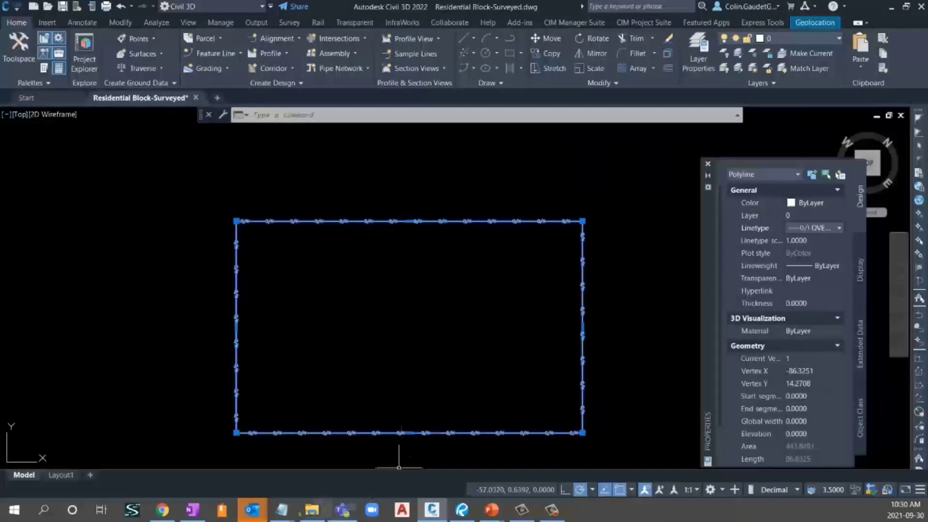
mouse_move(283, 508)
click(348, 457)
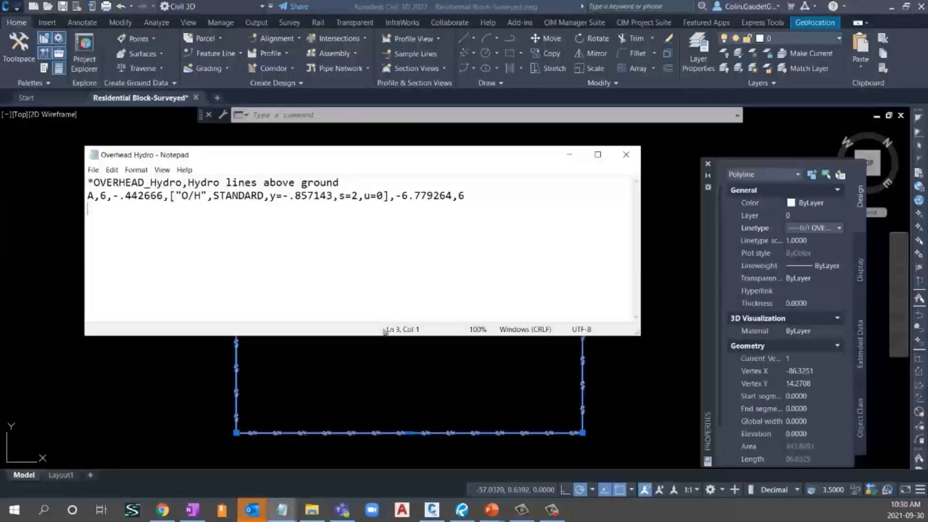
Bring up Res Block Linetypes and highlight the DIVIDEX2 name, description and preview
mouse_move(283, 508)
click(236, 460)
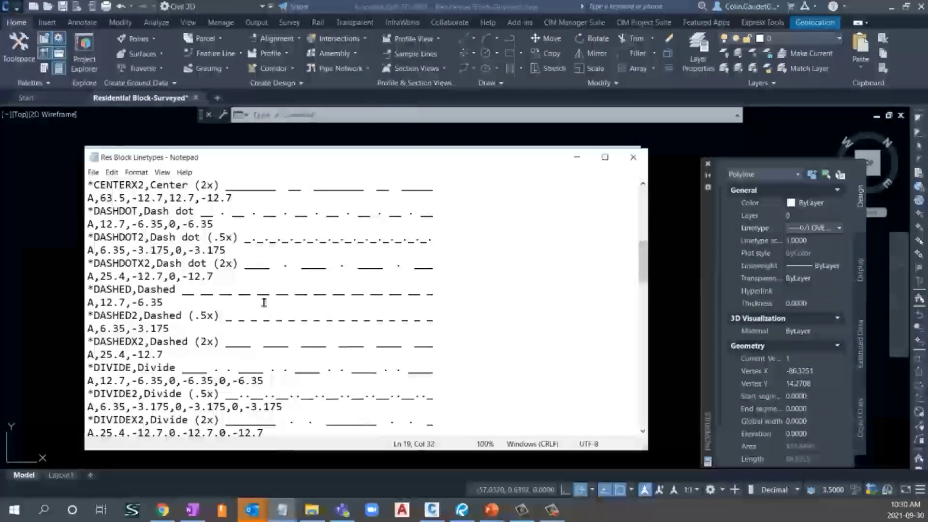
scroll(256, 247, down, 2)
scroll(247, 290, down, 2)
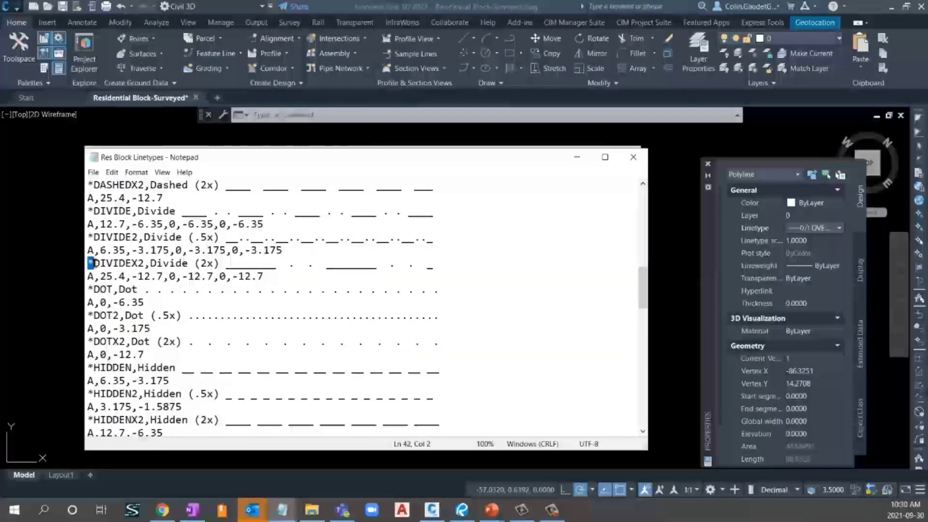
double_click(121, 263)
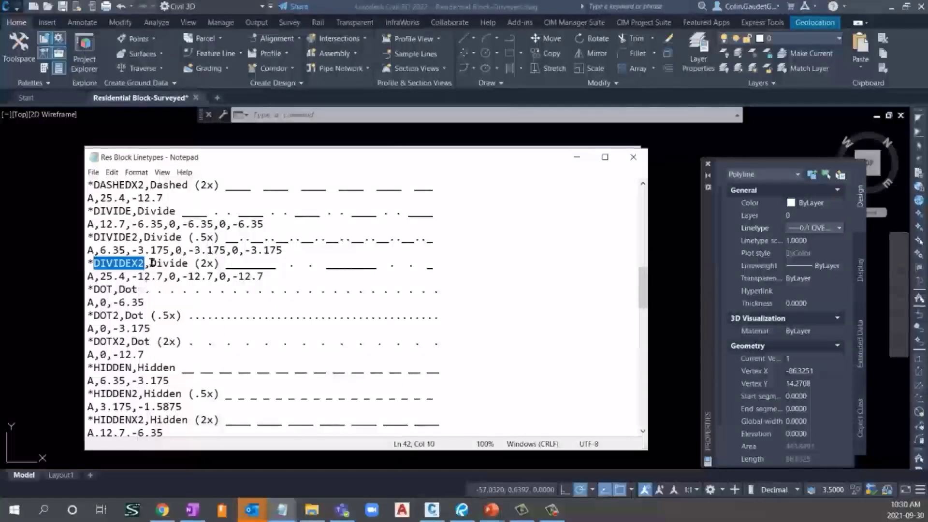
drag(151, 263, 431, 264)
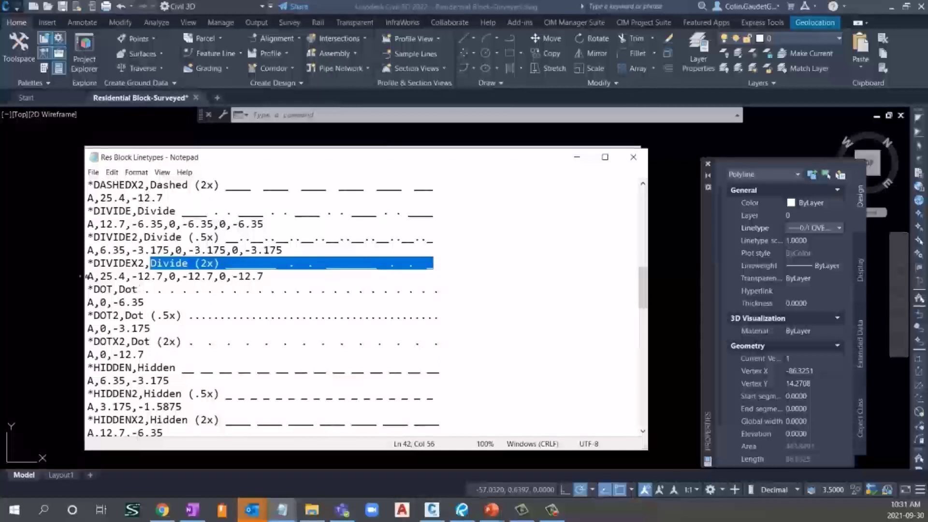
Walk through DIVIDEX2's pattern codes (A, 25.4, -12.7, 0), then scroll to the file's end
drag(87, 276, 91, 278)
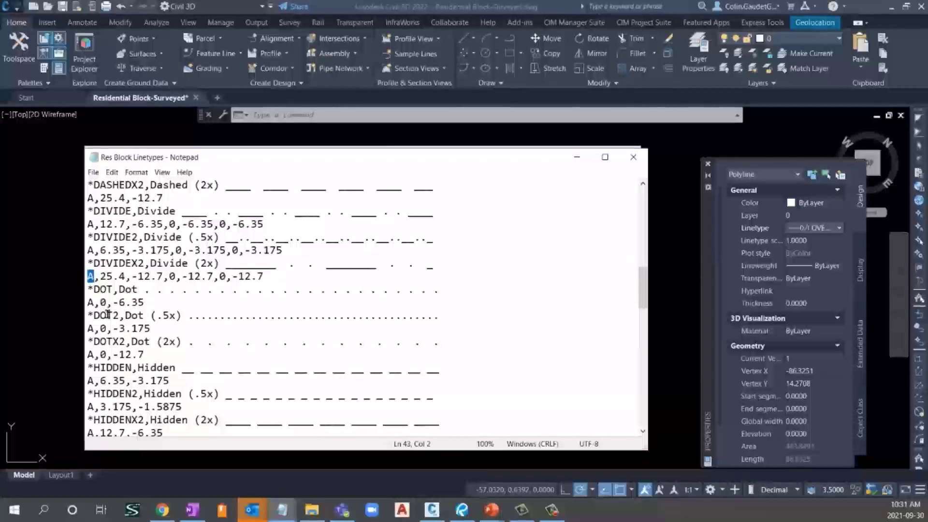
drag(100, 276, 166, 277)
click(131, 276)
click(167, 276)
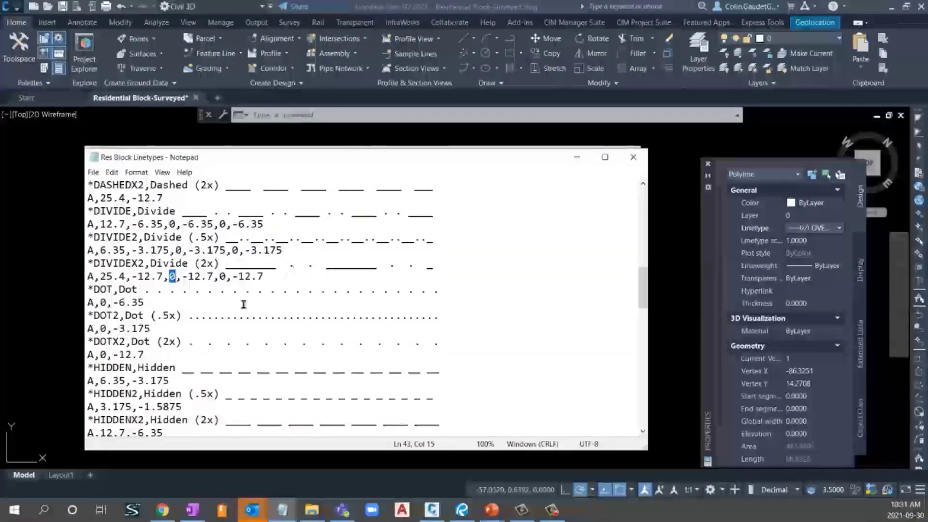
drag(182, 276, 264, 276)
click(228, 276)
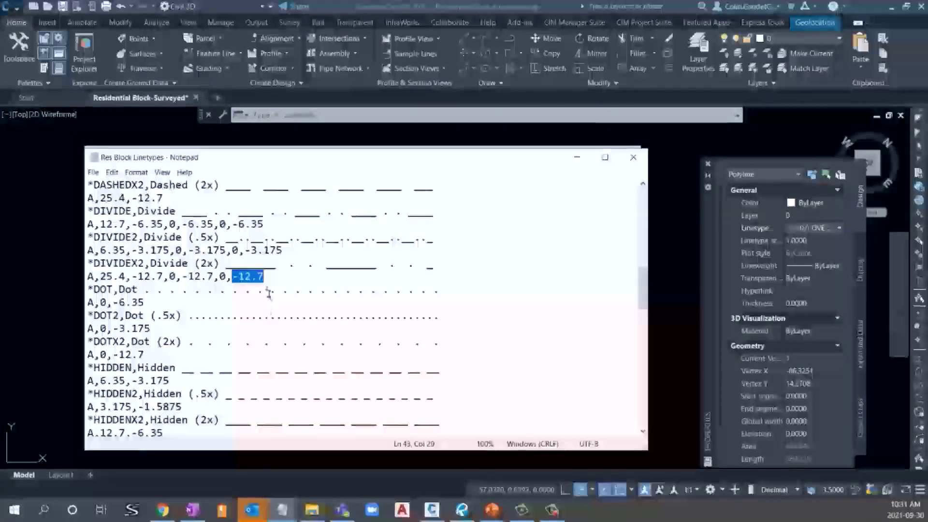
scroll(211, 263, down, 3)
scroll(214, 270, down, 15)
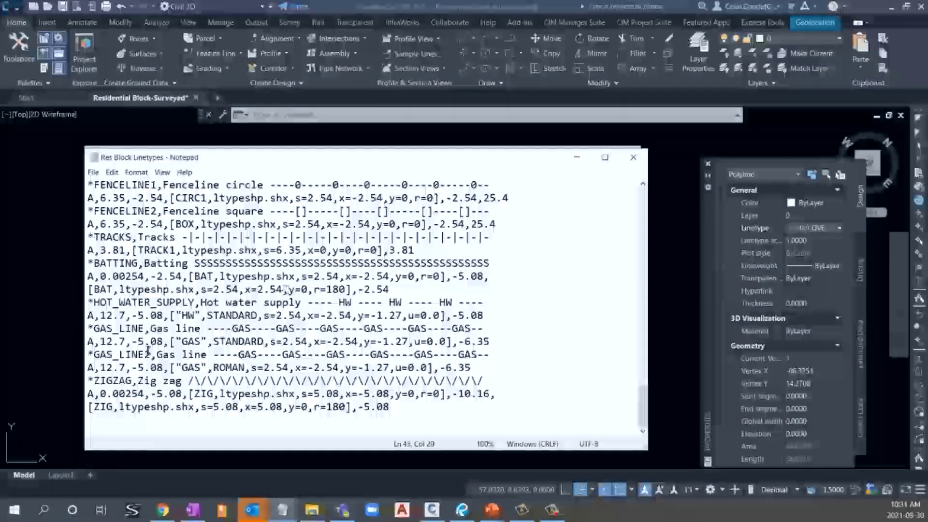
Back in the drawing, clear the selection and open Load or Reload Linetypes via LT
click(45, 367)
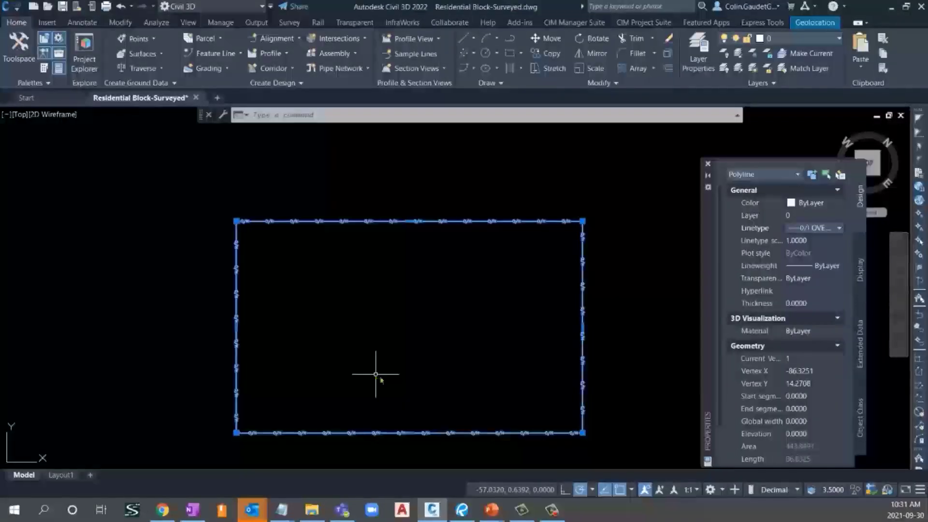
key(Escape)
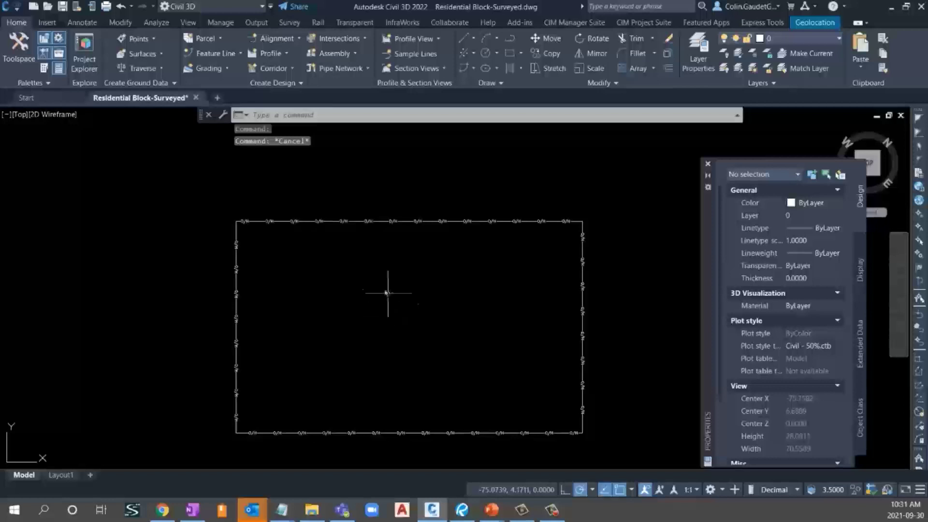
text(LT)
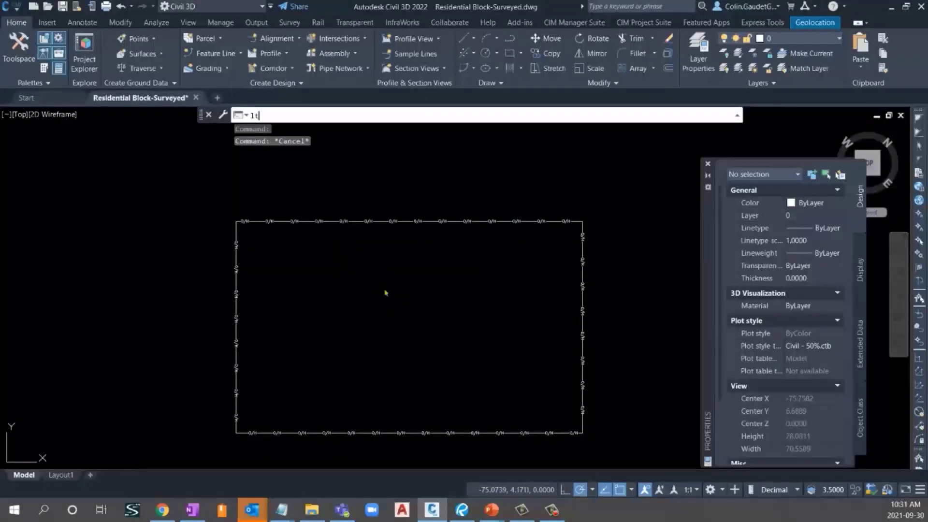
key(Return)
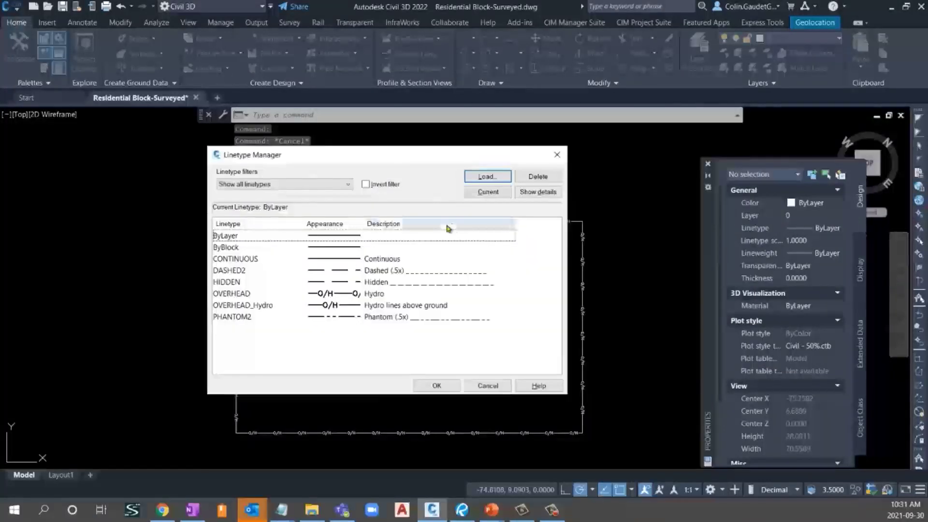
click(488, 177)
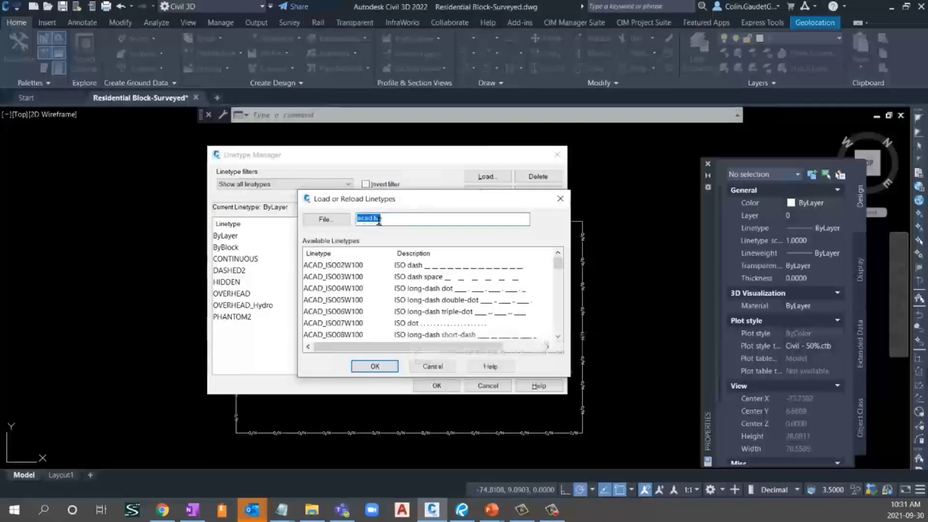
Open Res Block Linetypes.lin as the linetype source, triggering the GAS_LINE2 error
click(321, 222)
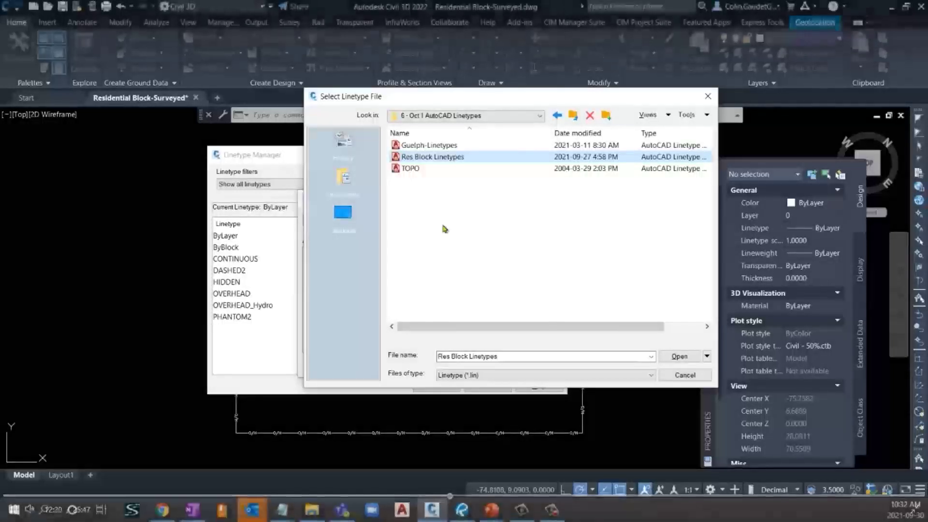
click(679, 357)
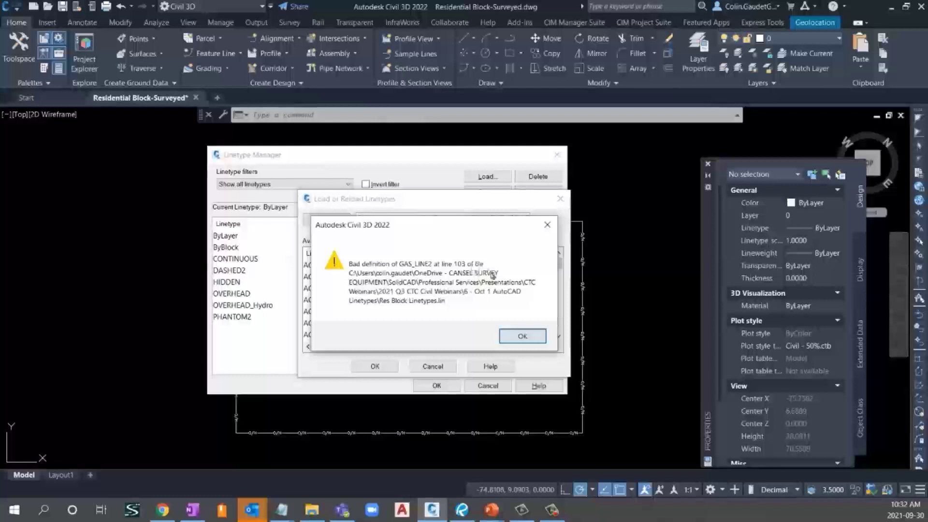
Dismiss the error, select the Res Block linetypes through ZIGZAG, and load them, reloading all
click(526, 336)
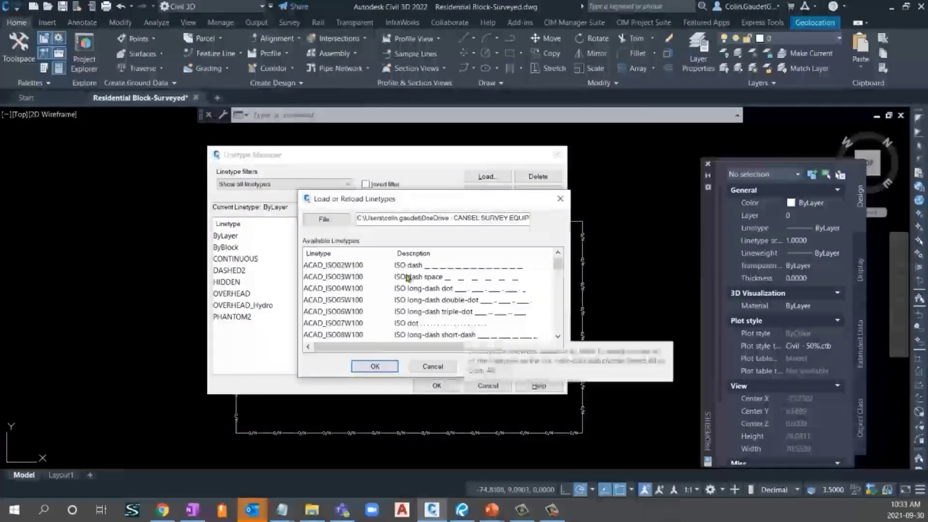
scroll(397, 278, down, 5)
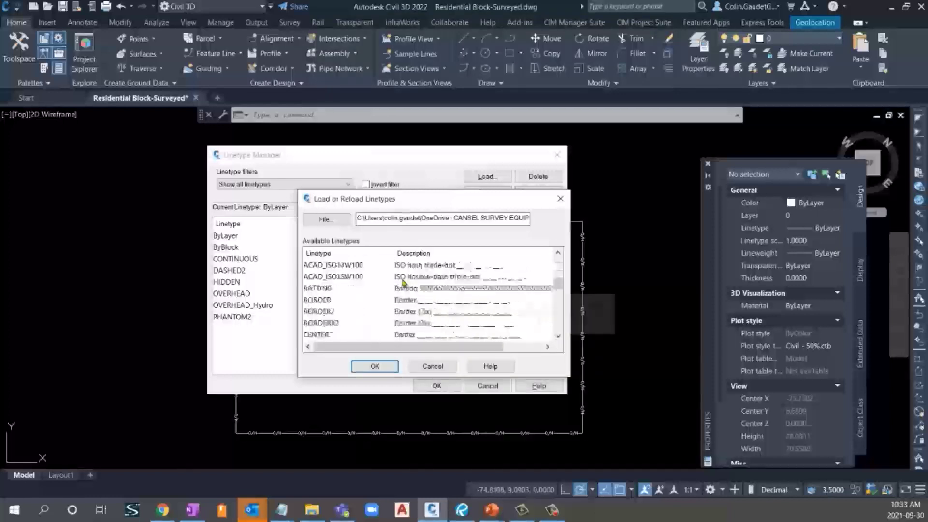
scroll(341, 273, up, 1)
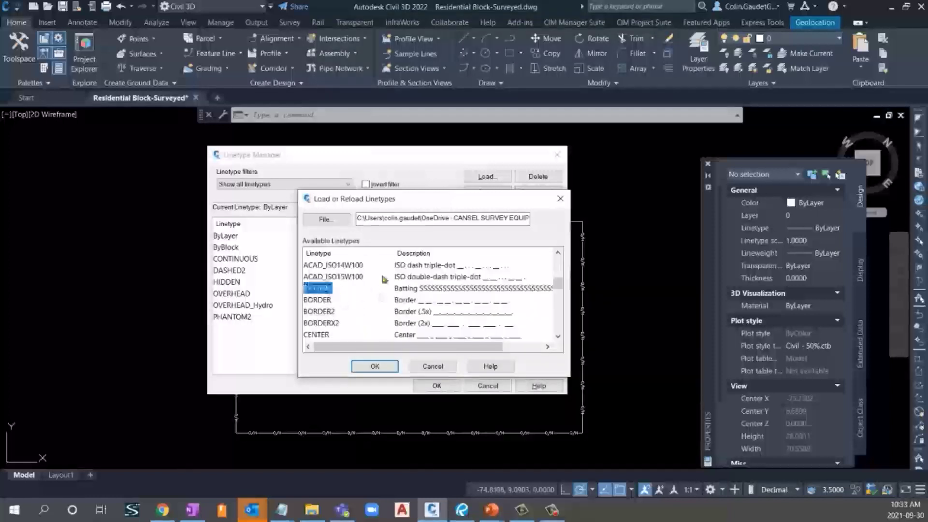
scroll(385, 280, down, 8)
scroll(384, 279, down, 1)
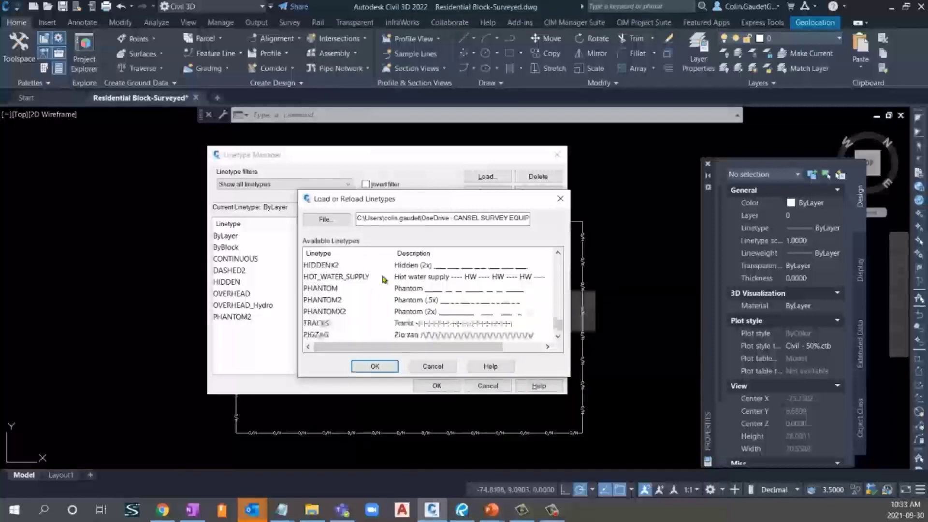
shift+click(328, 340)
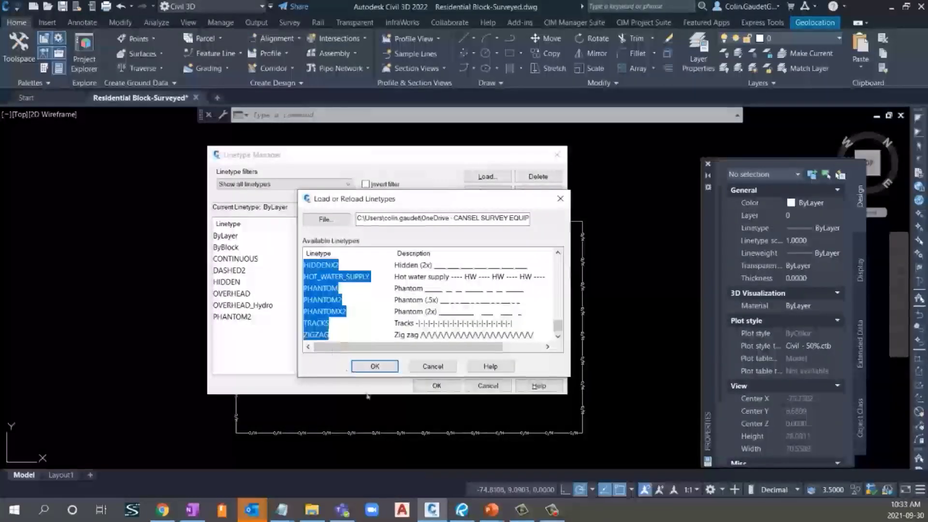
click(376, 367)
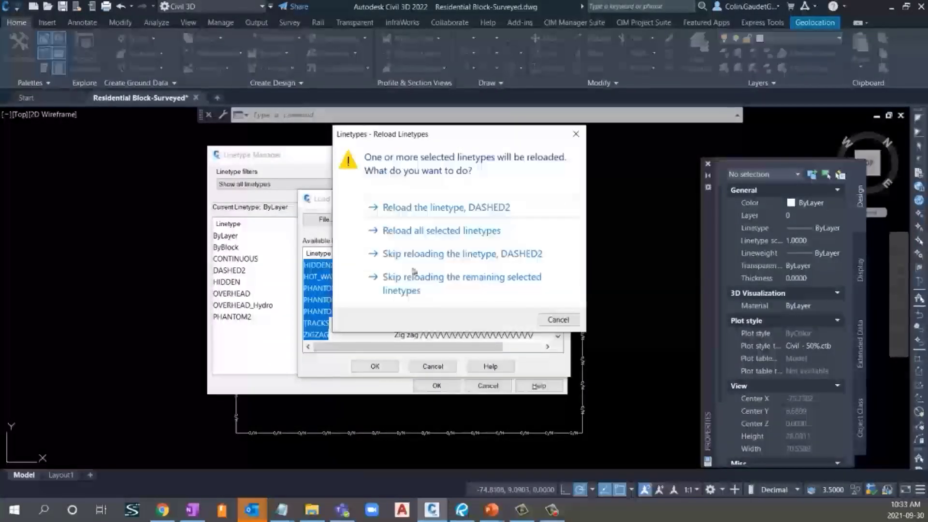
click(442, 230)
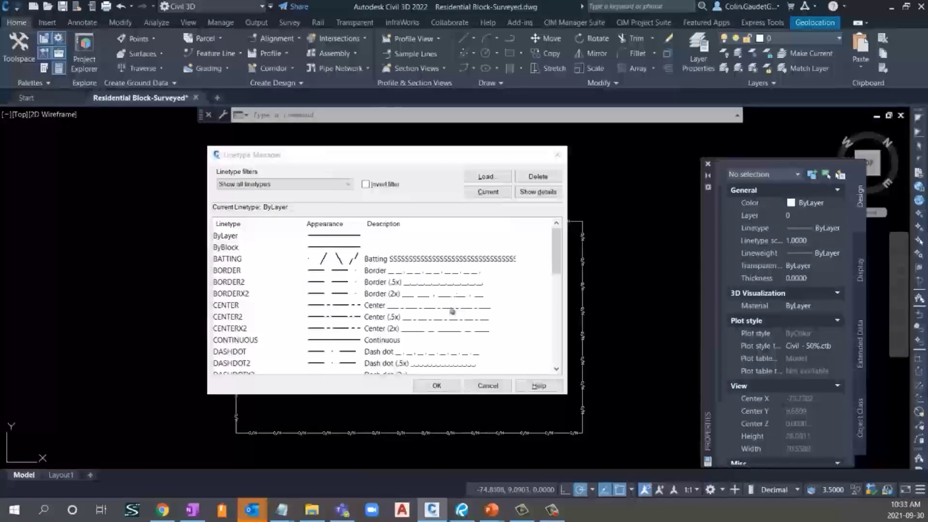
Browse the loaded linetype list and select GAS_LINE
scroll(405, 287, down, 8)
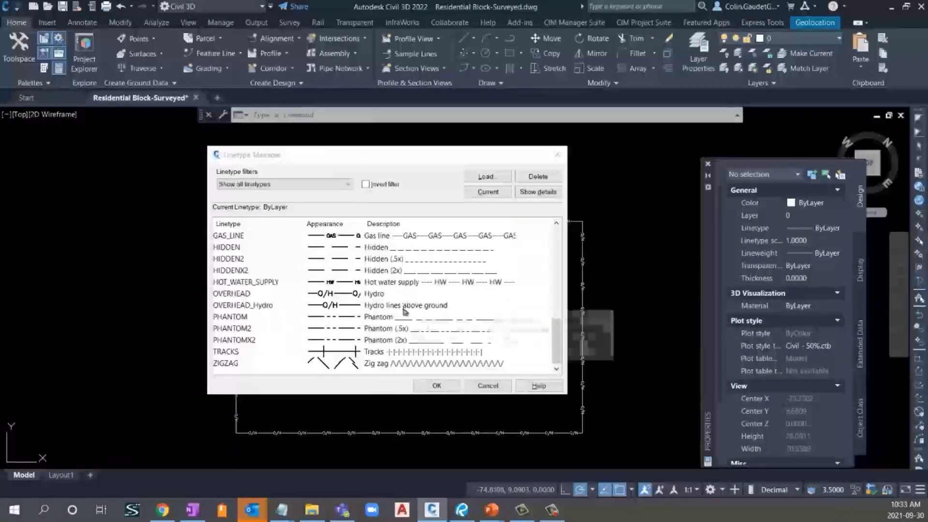
scroll(405, 310, up, 2)
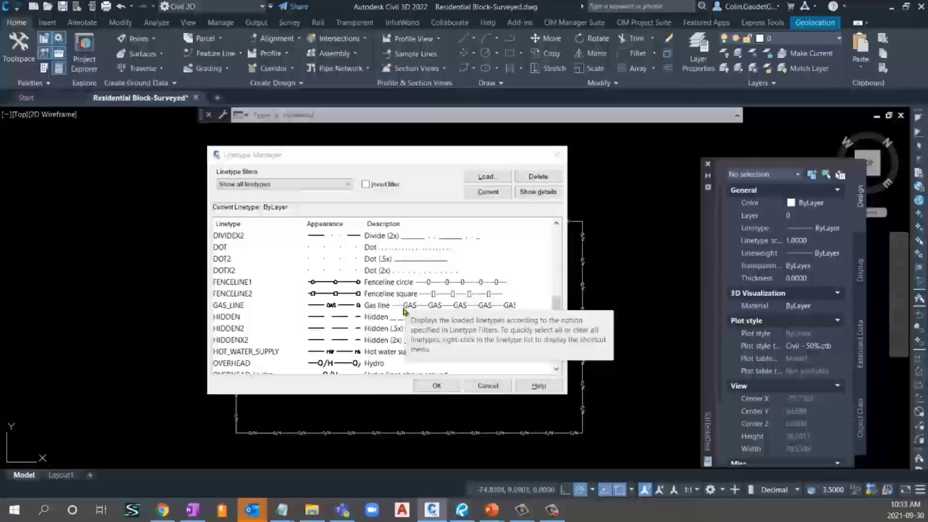
scroll(328, 288, up, 1)
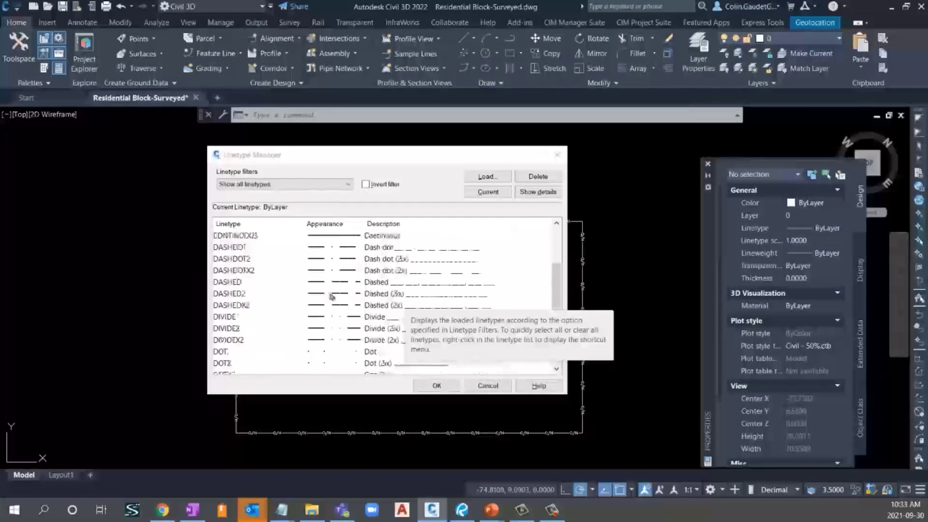
scroll(332, 298, up, 2)
scroll(332, 298, down, 4)
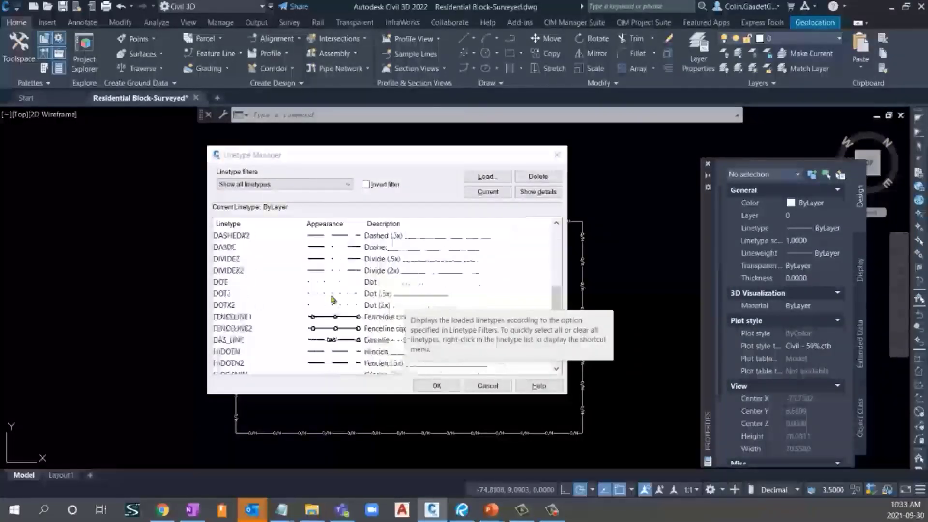
scroll(332, 298, down, 1)
click(295, 305)
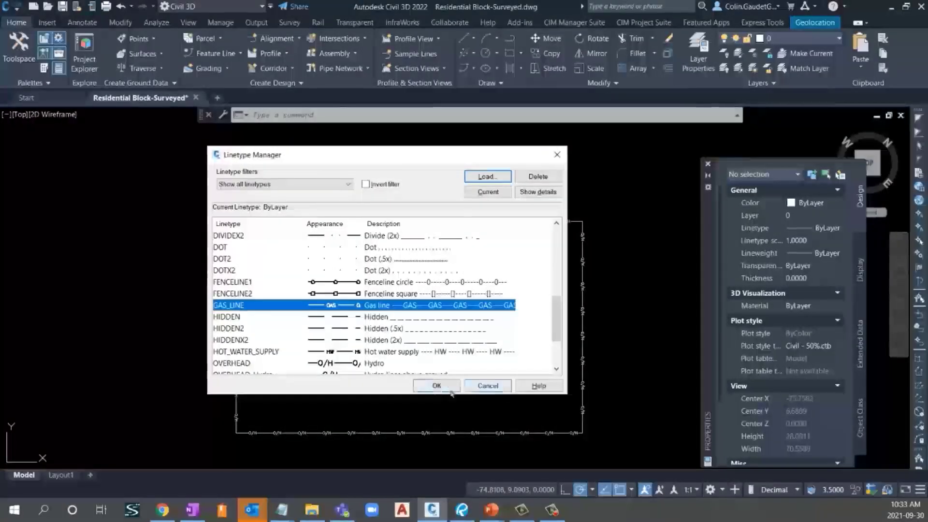
Close Linetype Manager, then bring the linetype file forward and reposition its window
click(437, 385)
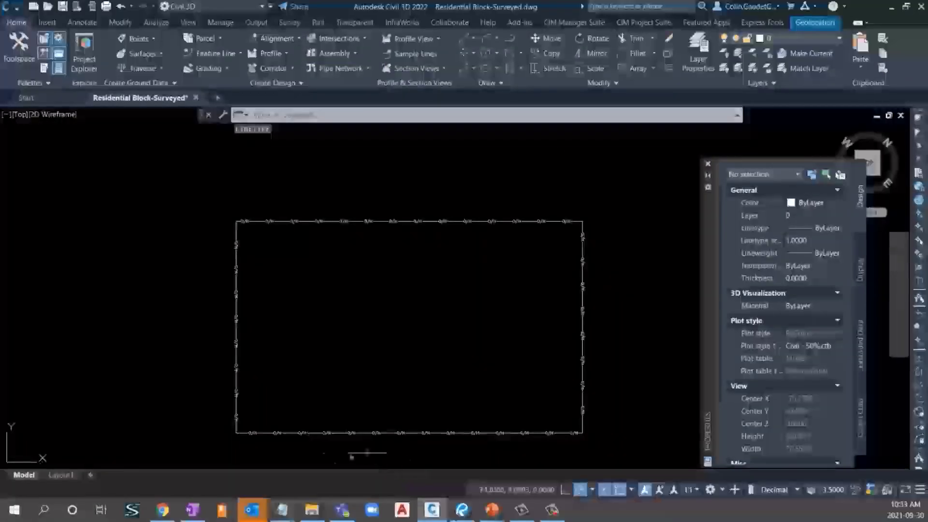
mouse_move(281, 510)
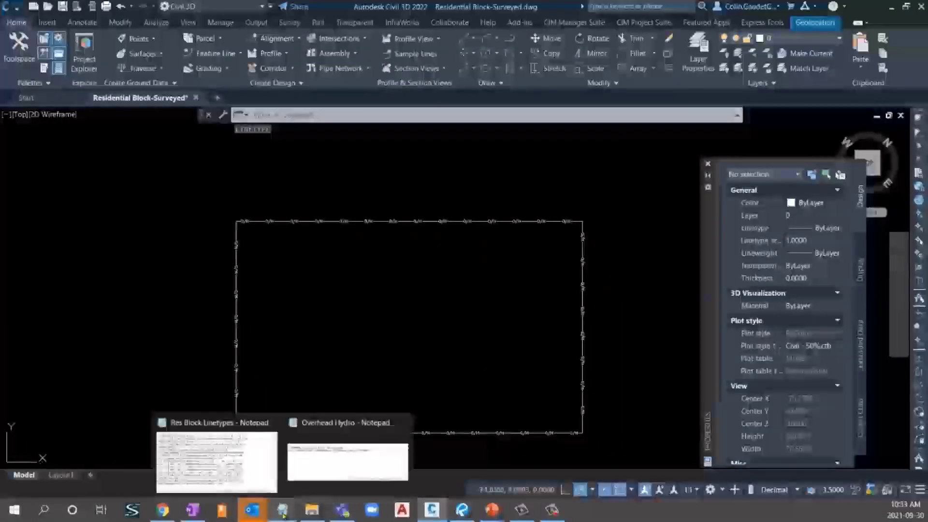
click(258, 475)
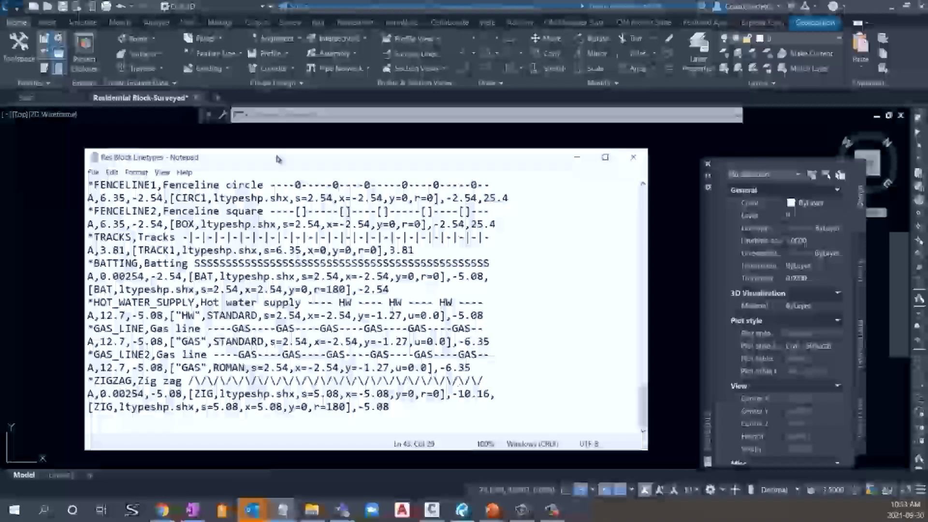
drag(274, 152, 327, 96)
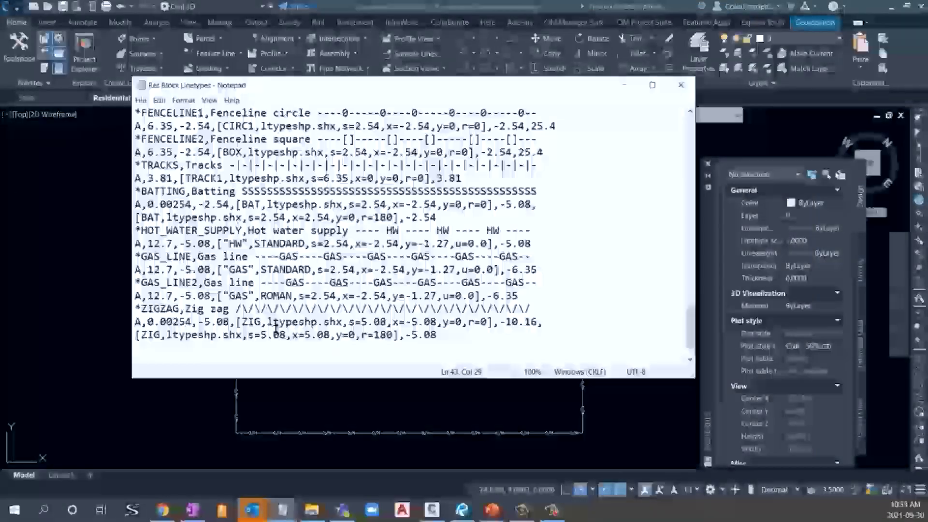
Scroll to the GAS_LINE entries and highlight the GAS_LINE2 definition lines
scroll(275, 329, up, 4)
scroll(275, 329, up, 6)
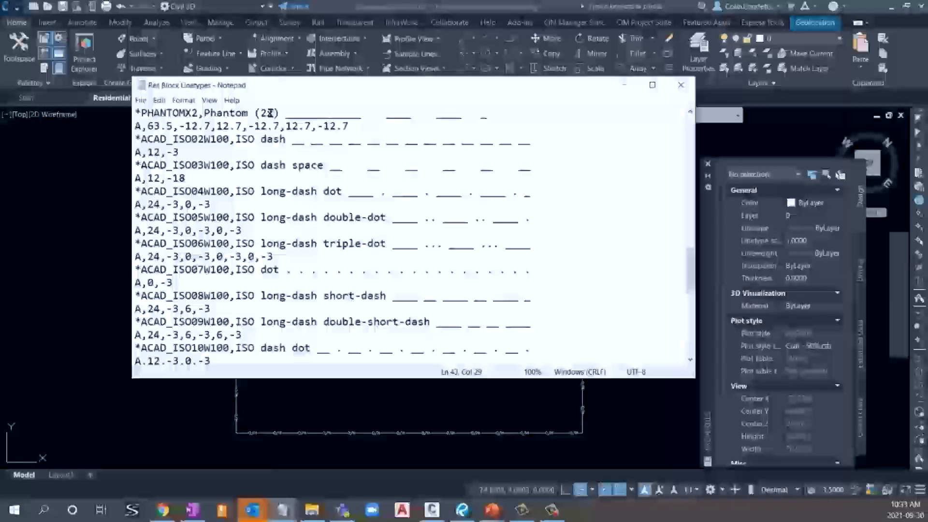
scroll(265, 160, down, 7)
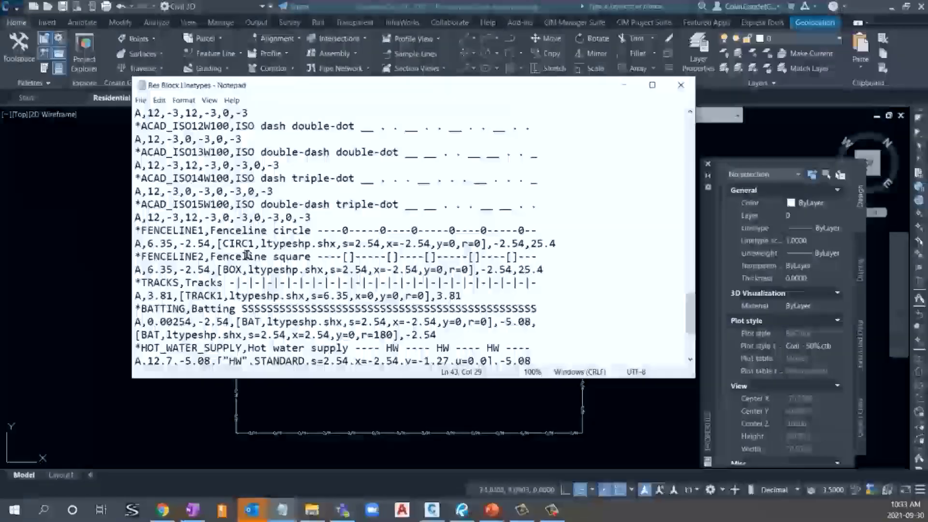
scroll(245, 261, down, 3)
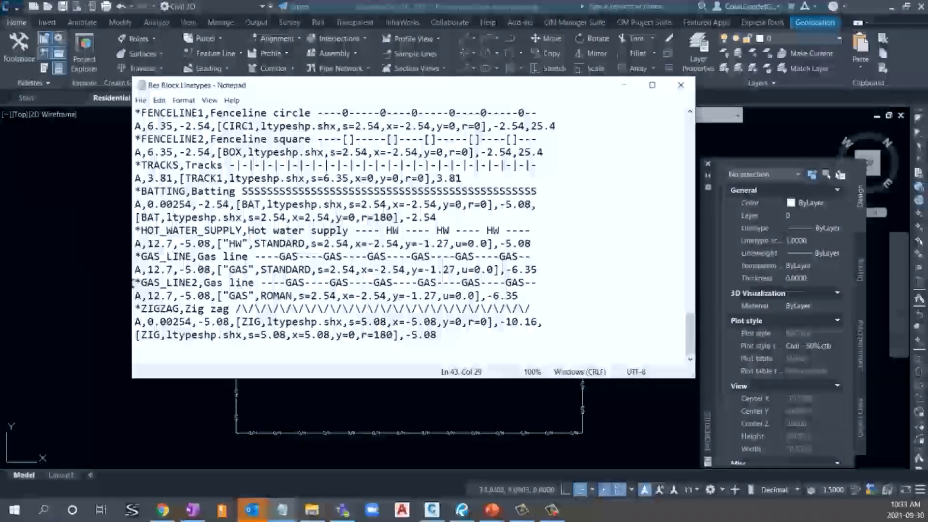
drag(134, 284, 521, 295)
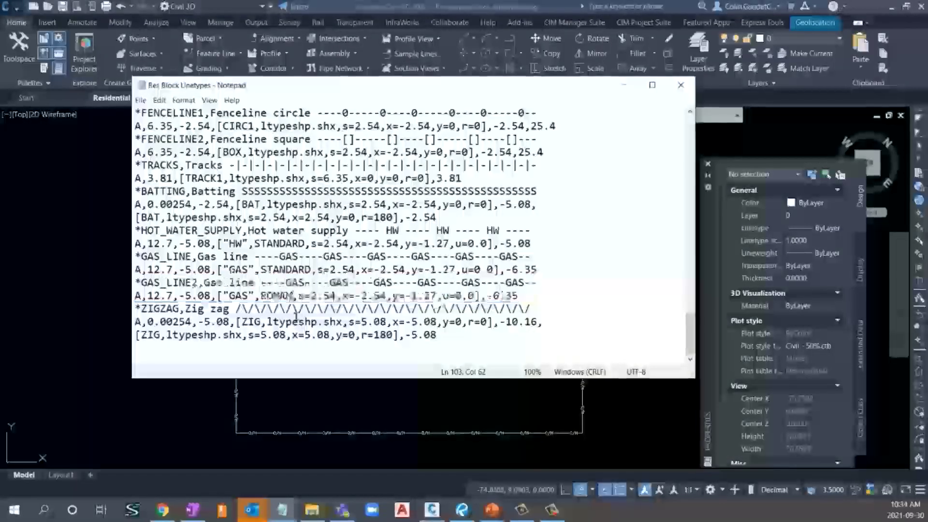
Replace ROMAN with STANDARD in GAS_LINE2, then close the file without saving
drag(292, 295, 262, 295)
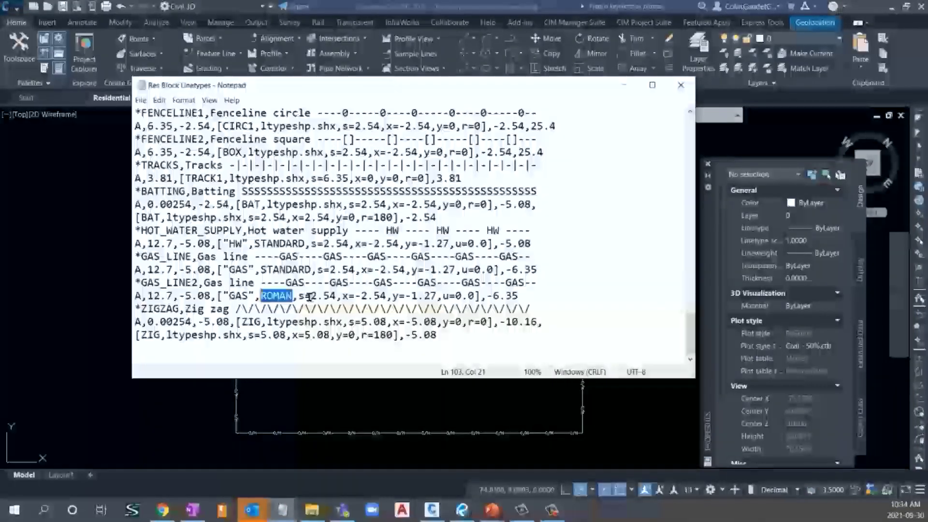
text(STANDARD)
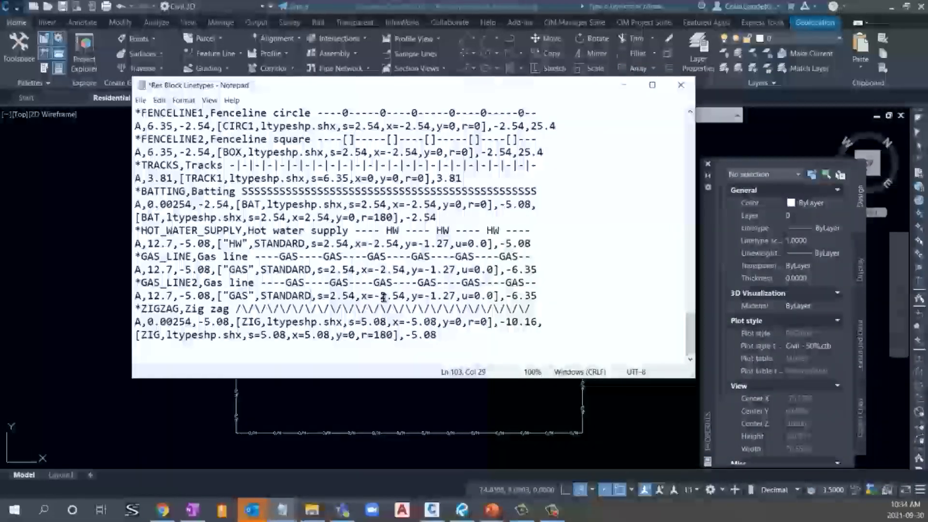
click(681, 84)
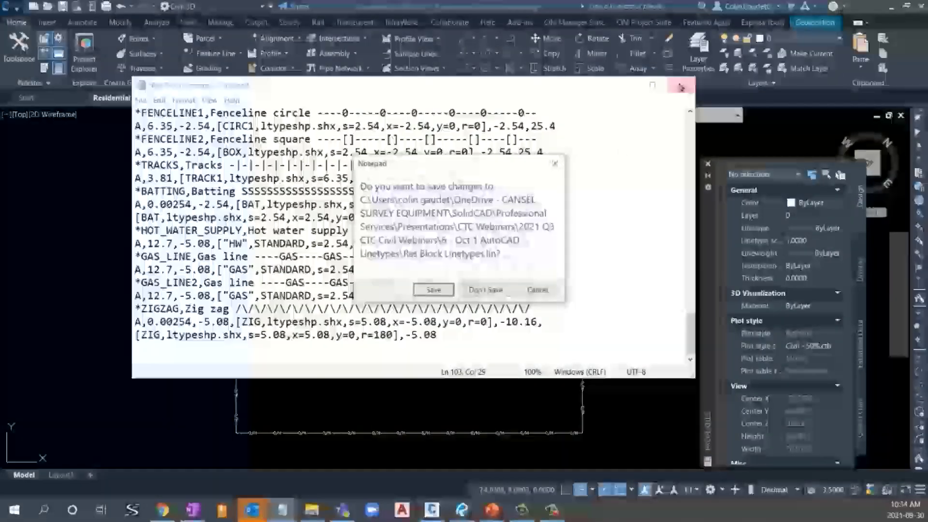
click(486, 291)
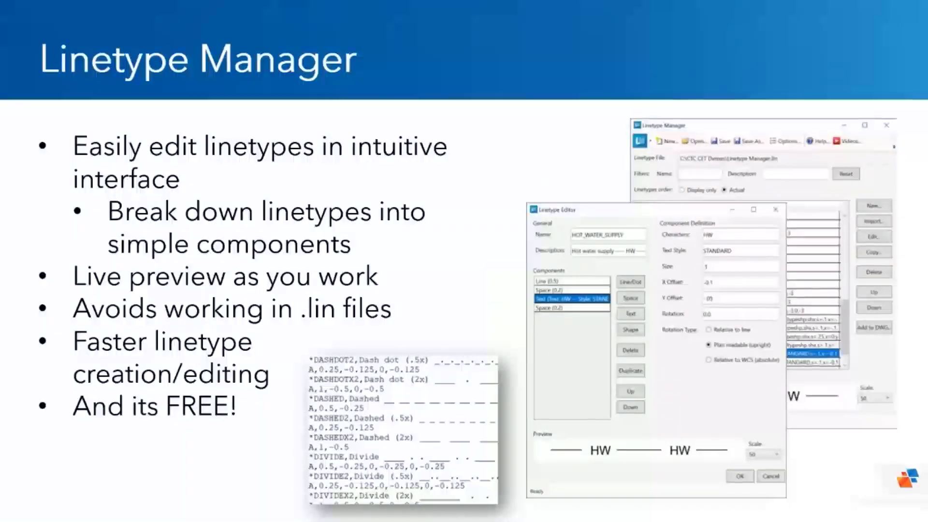
Return to the drawing, dock Properties on the left, zoom out, and show the CIM Manager Suite tools
key(alt+Tab)
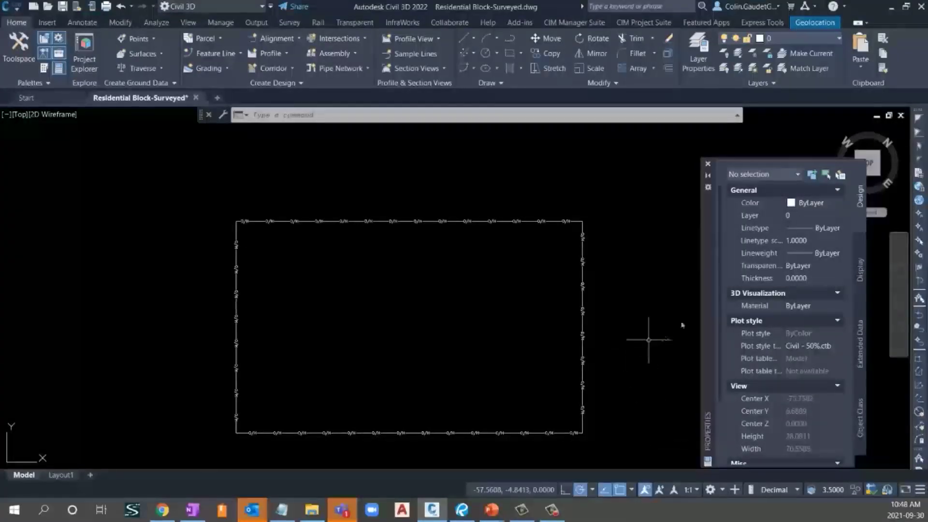
double_click(707, 313)
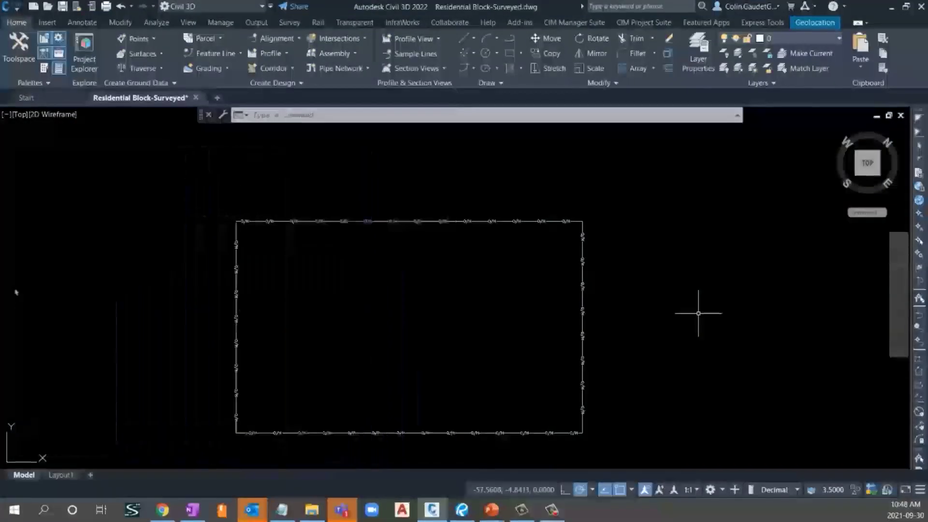
scroll(367, 325, down, 5)
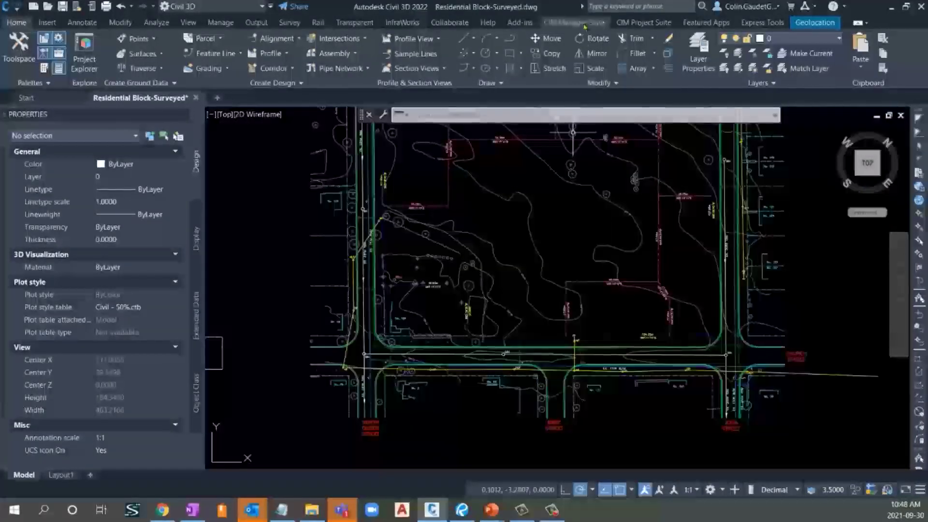
click(575, 22)
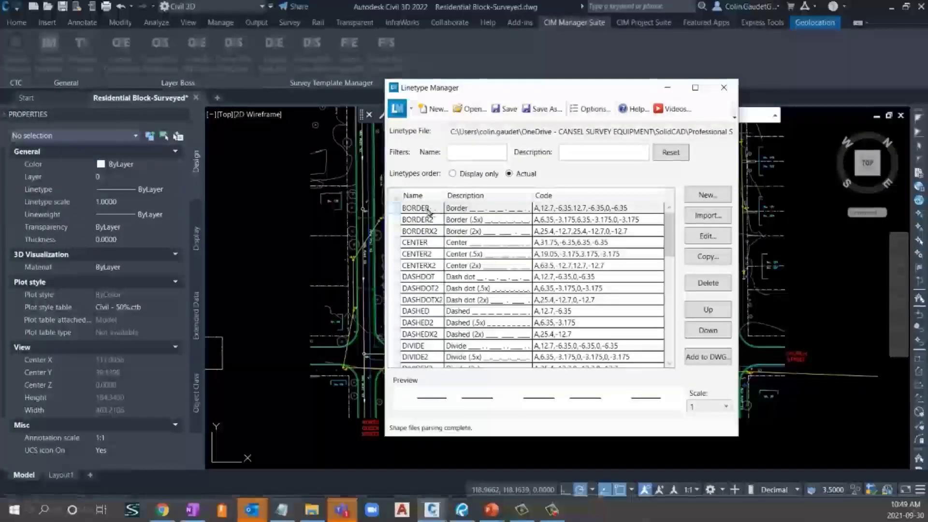
click(429, 212)
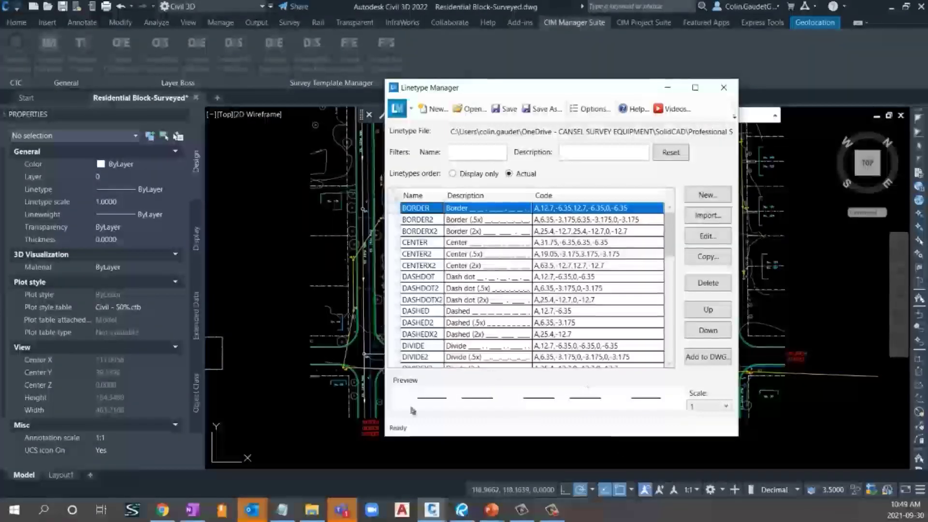
click(705, 410)
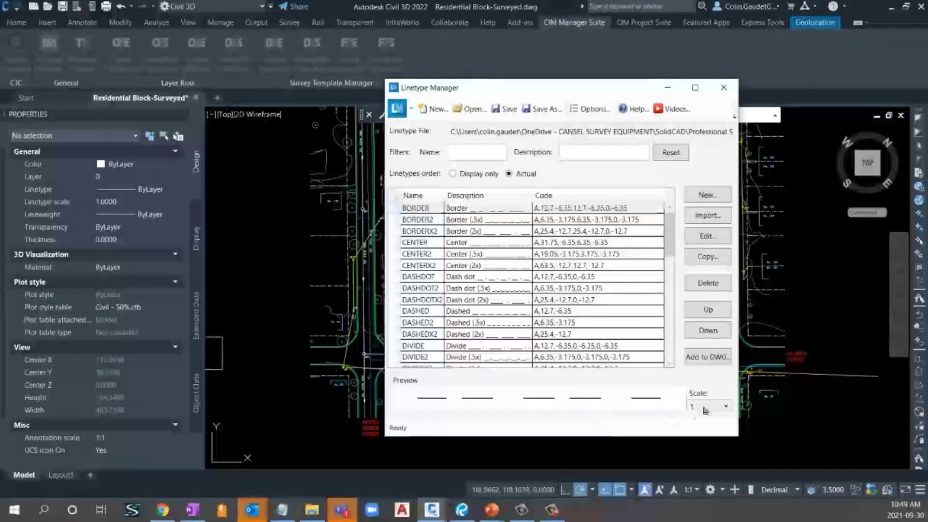
click(704, 410)
click(706, 279)
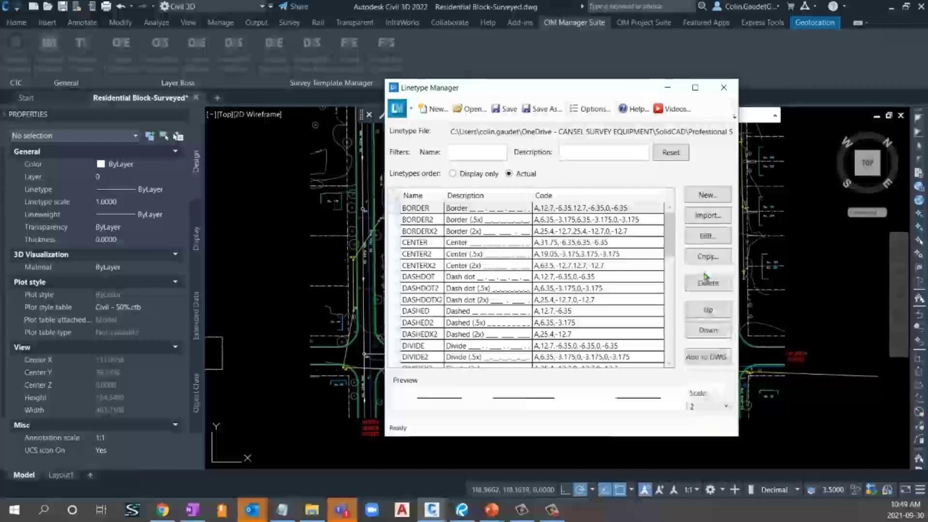
click(708, 410)
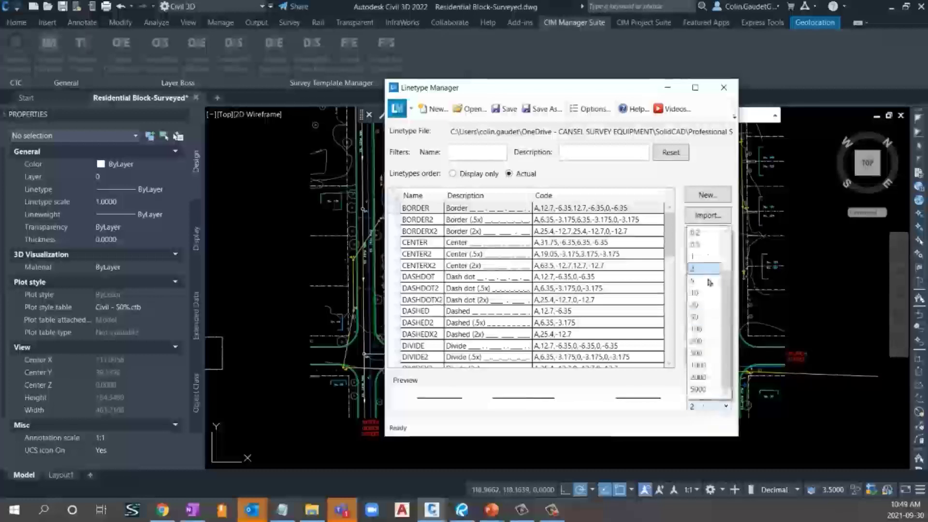
click(708, 259)
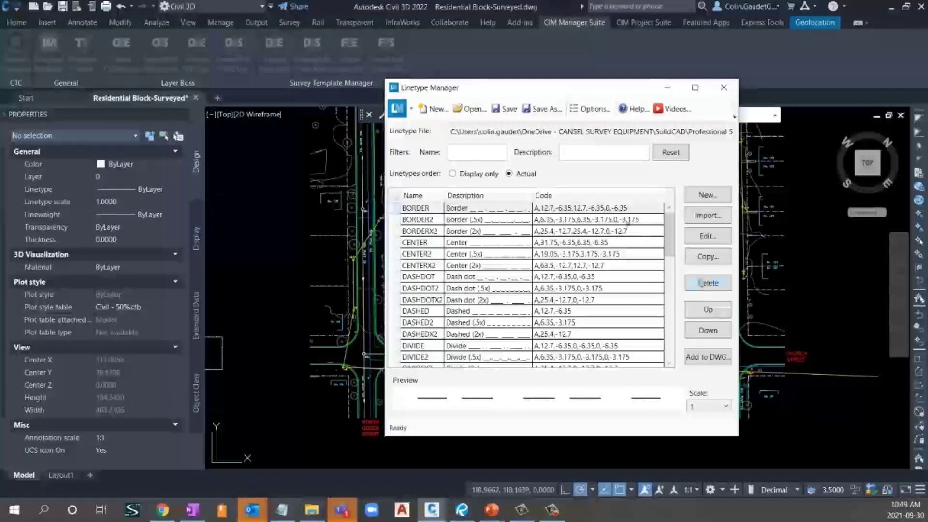
Load the Res Block Linetypes.lin file into the Linetype Manager
click(468, 112)
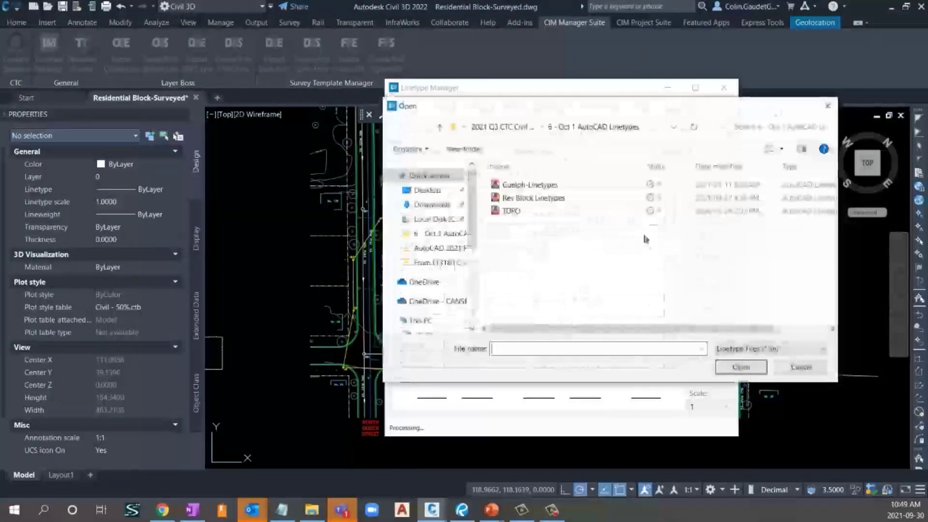
click(532, 198)
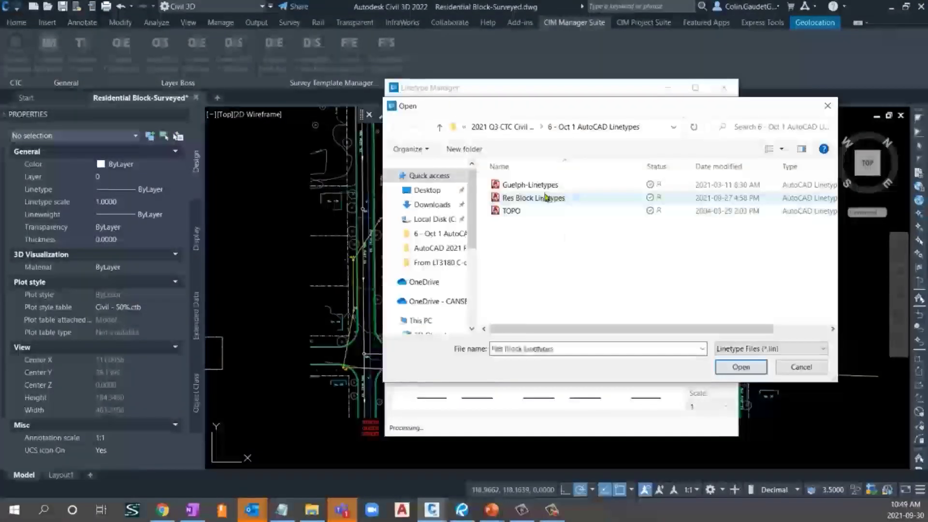
click(741, 368)
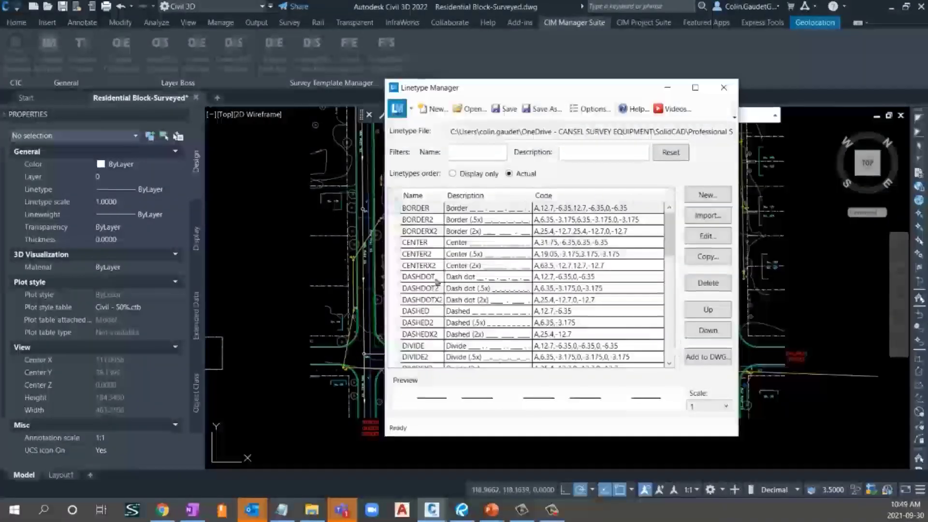
Filter the list by the name GAS and select GAS_LINE2, comparing it with GAS_LINE
click(479, 152)
text(GAS)
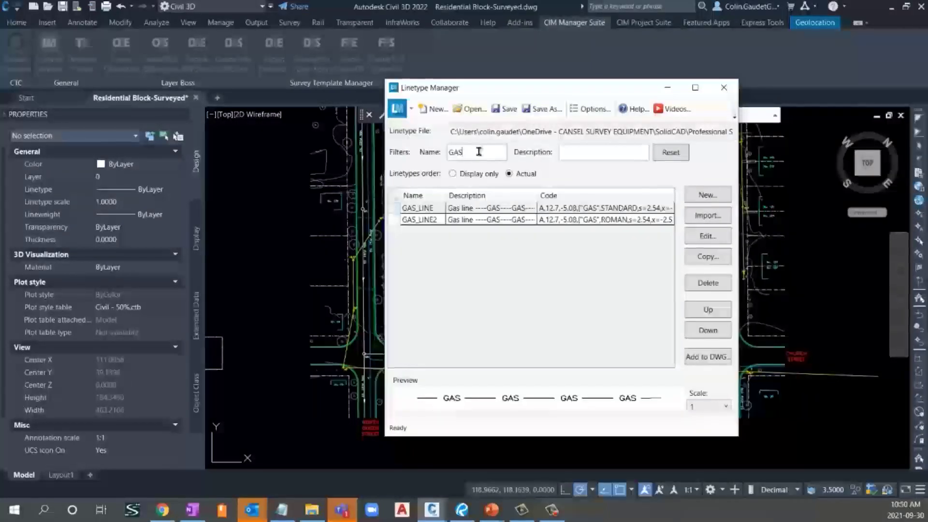
click(454, 224)
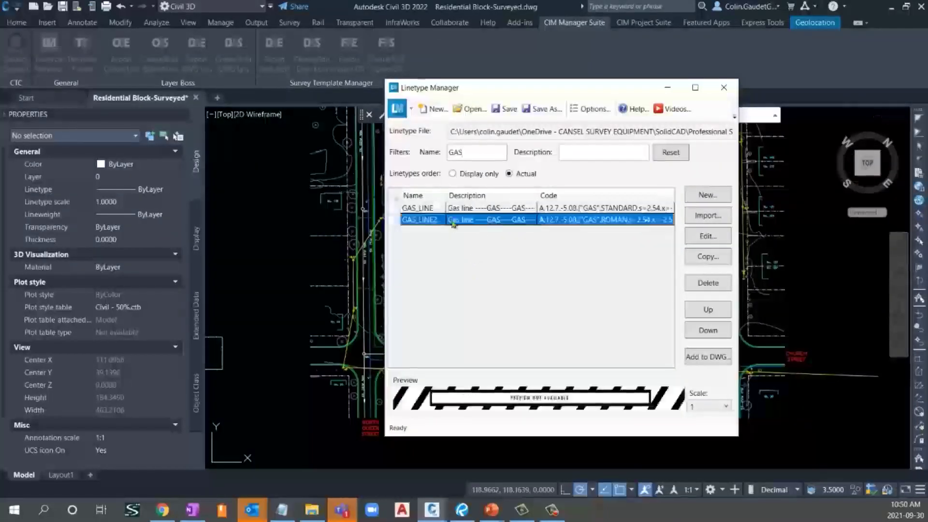
click(441, 208)
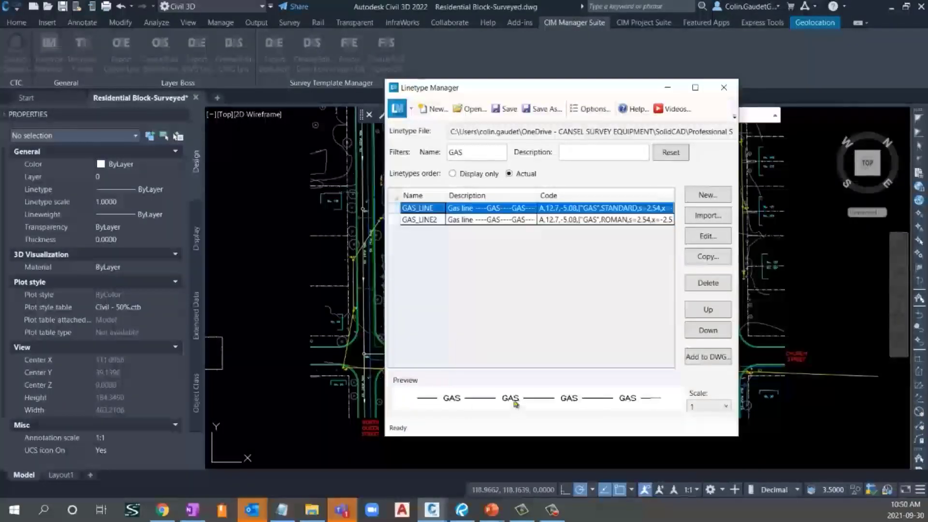
click(435, 221)
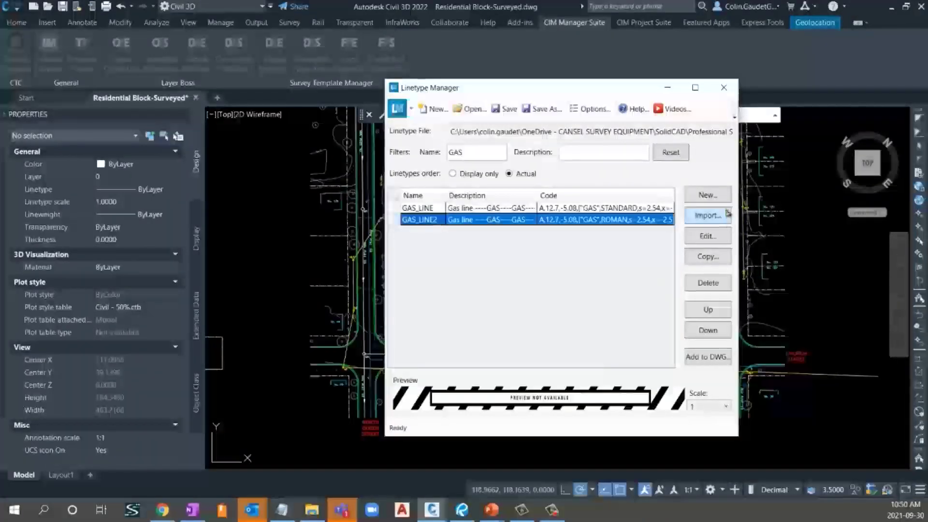
Open GAS_LINE2 in the Linetype Editor and review its 12.7 dash, 5.08 gap and GAS text components
click(708, 237)
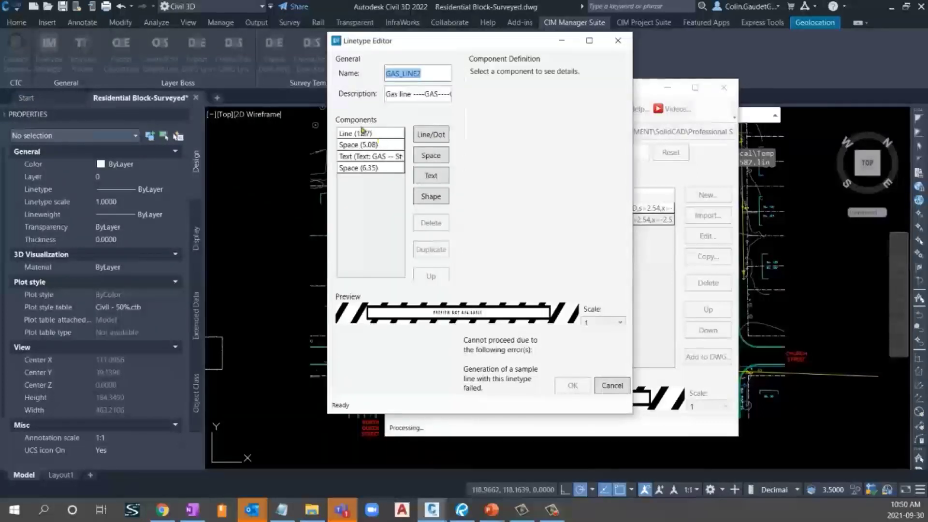
click(387, 134)
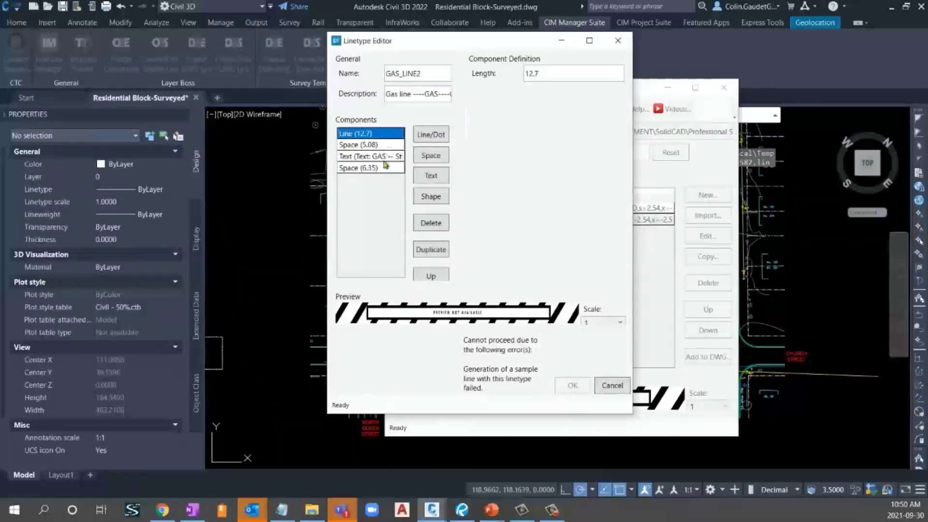
click(384, 156)
click(383, 145)
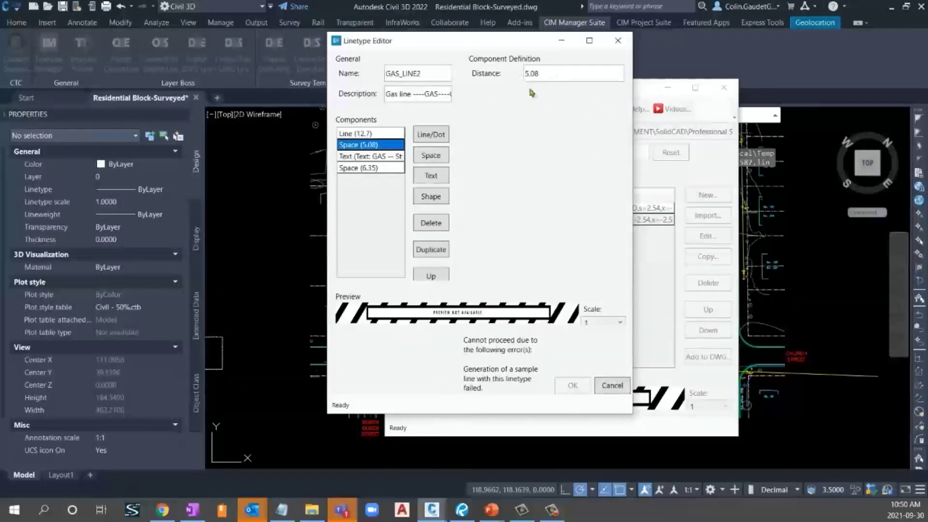
click(387, 137)
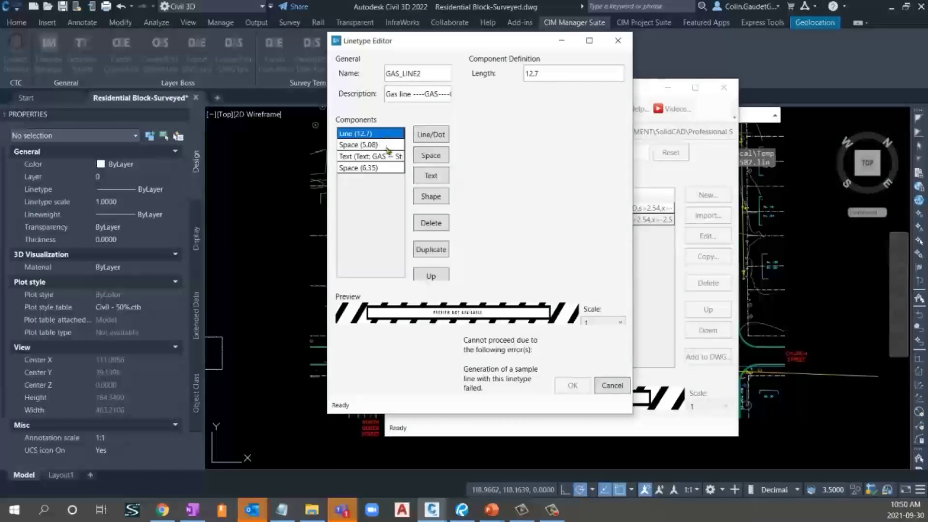
click(382, 160)
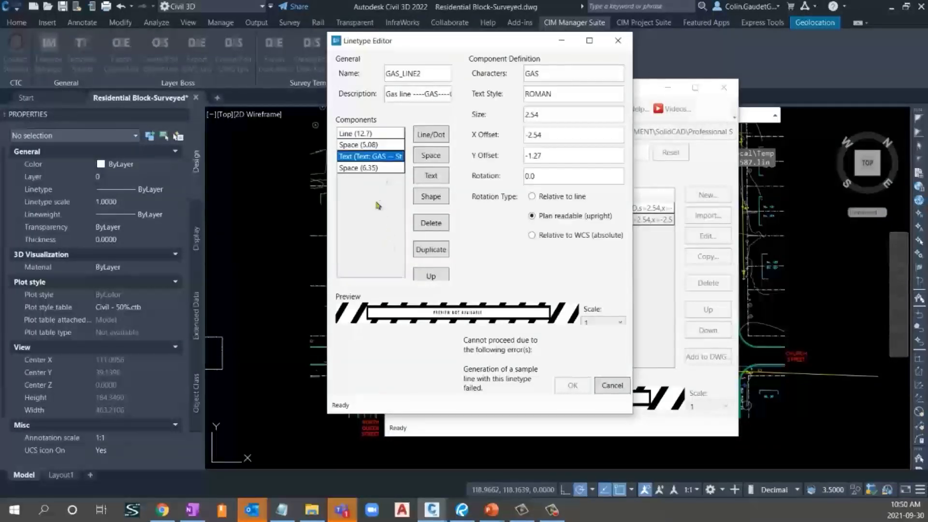
Replace the GAS text component's ROMANS text style with STANDARD
click(553, 99)
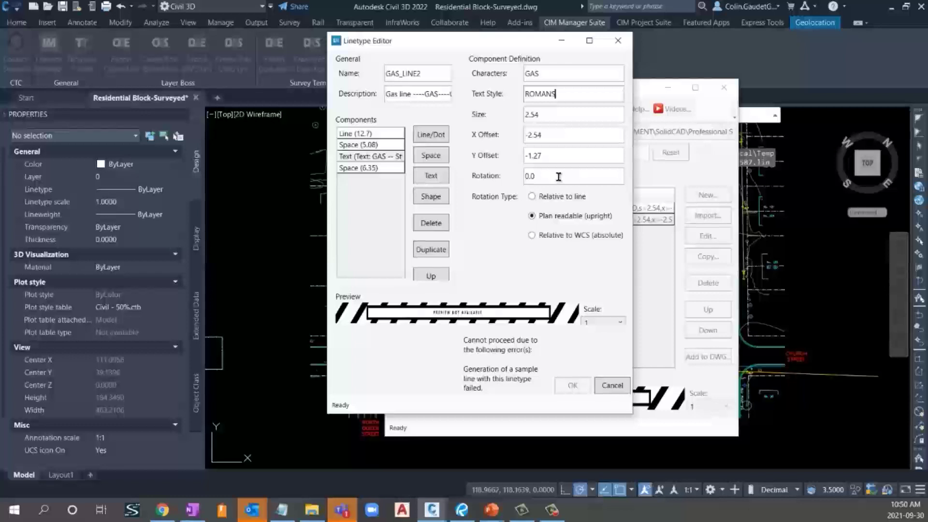
click(369, 169)
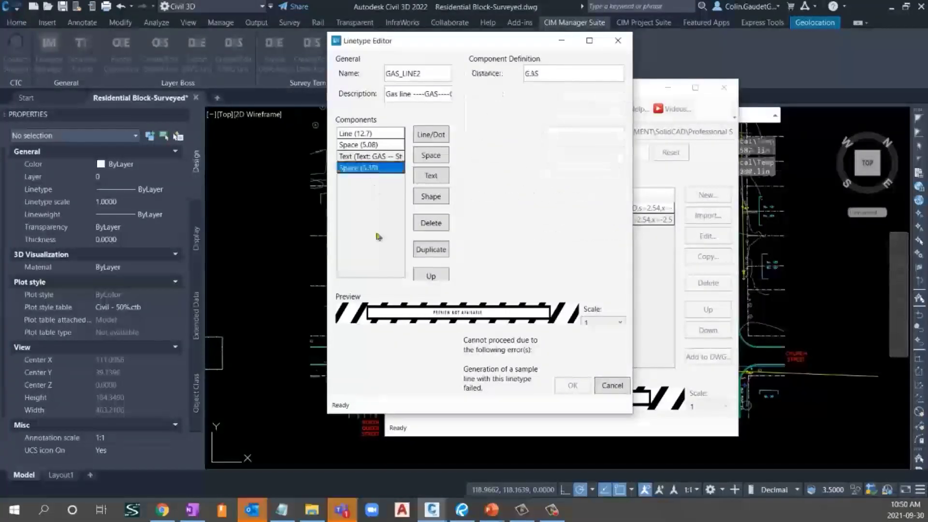
click(372, 157)
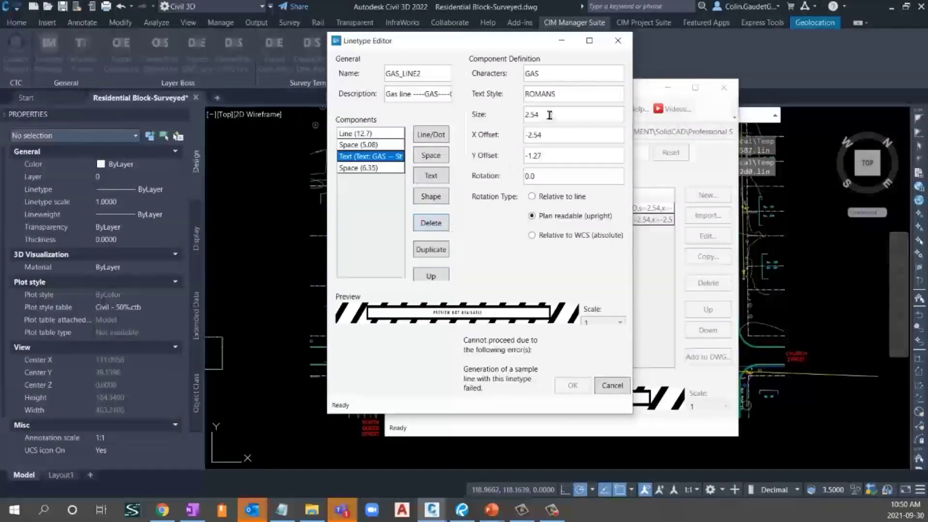
drag(564, 93, 517, 97)
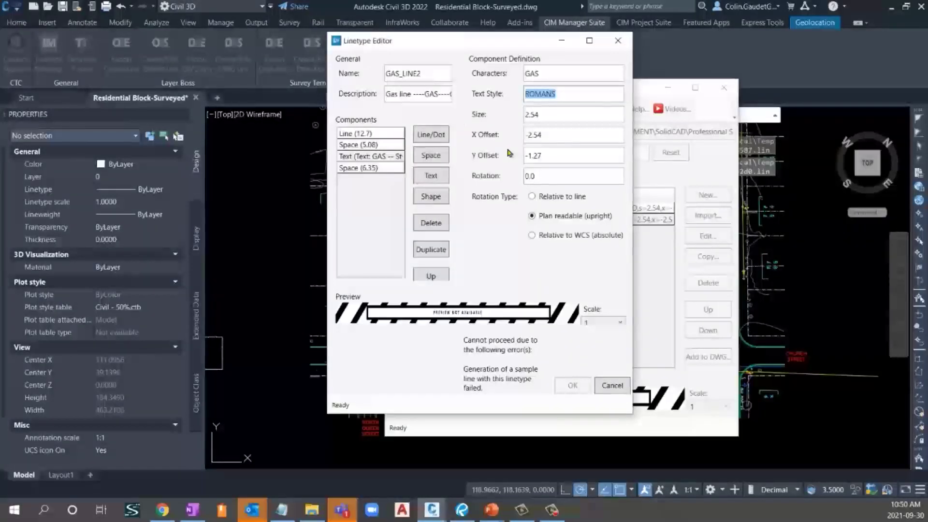
text(STANDARD)
Apply the STANDARD style and enlarge the preview to scale 2
click(372, 168)
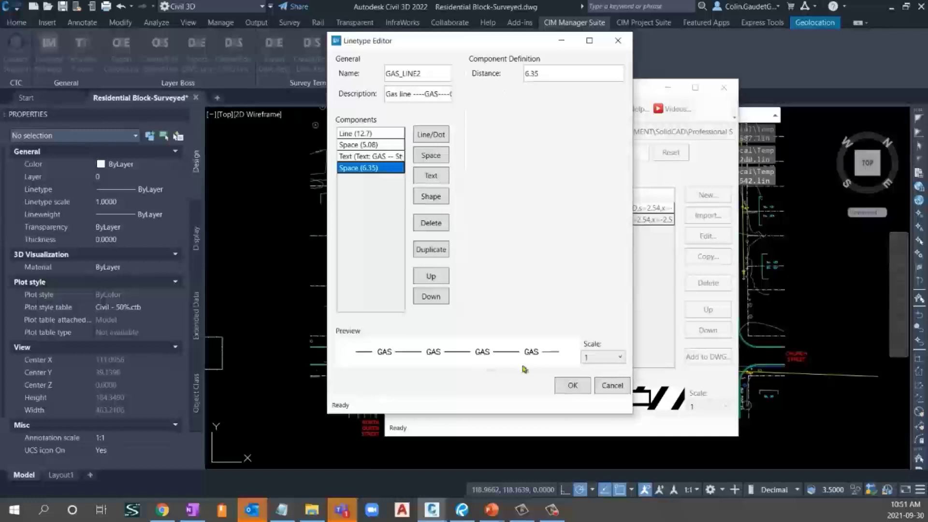
click(596, 357)
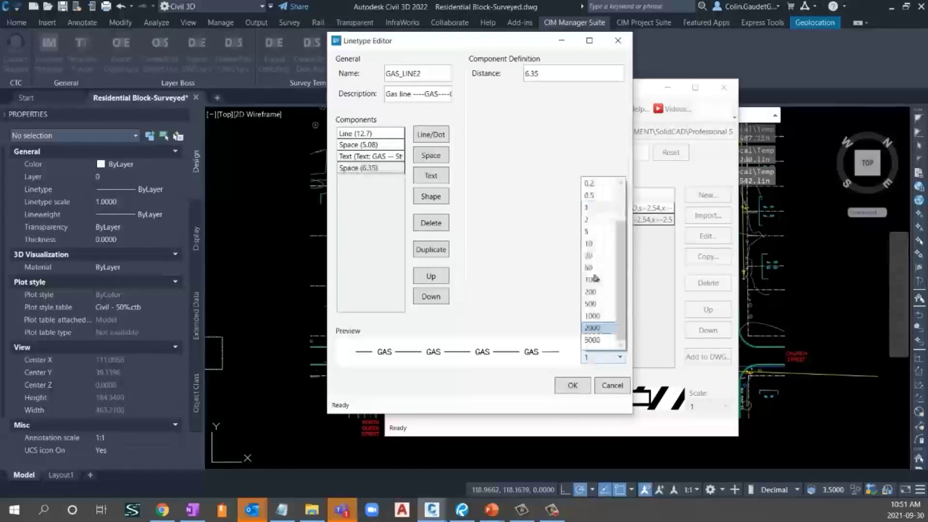
click(587, 220)
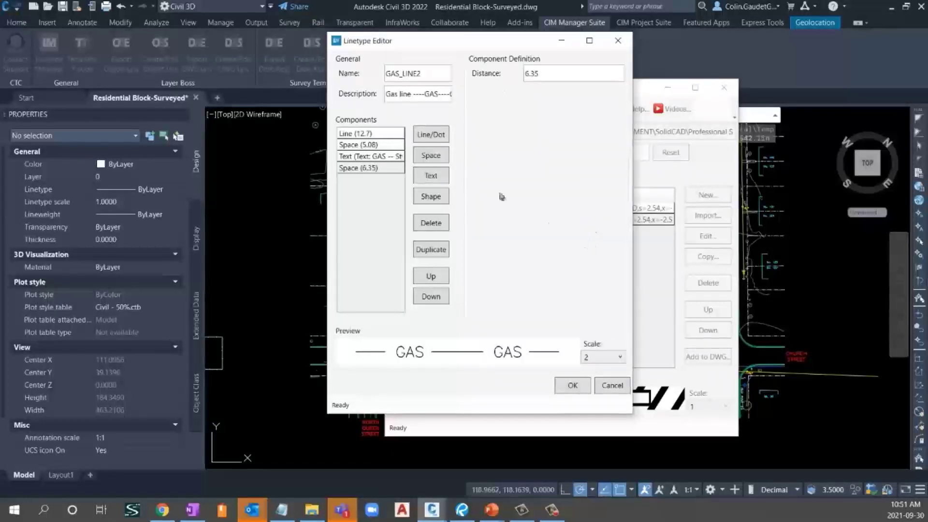
Change the text characters to G/M, set the trailing space to 7.35, and reset preview scale to 1
click(377, 159)
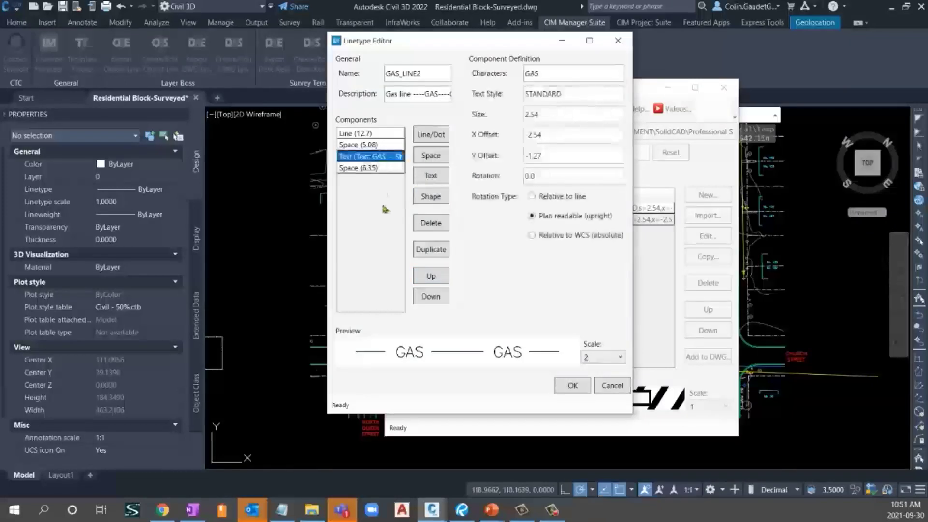
click(545, 74)
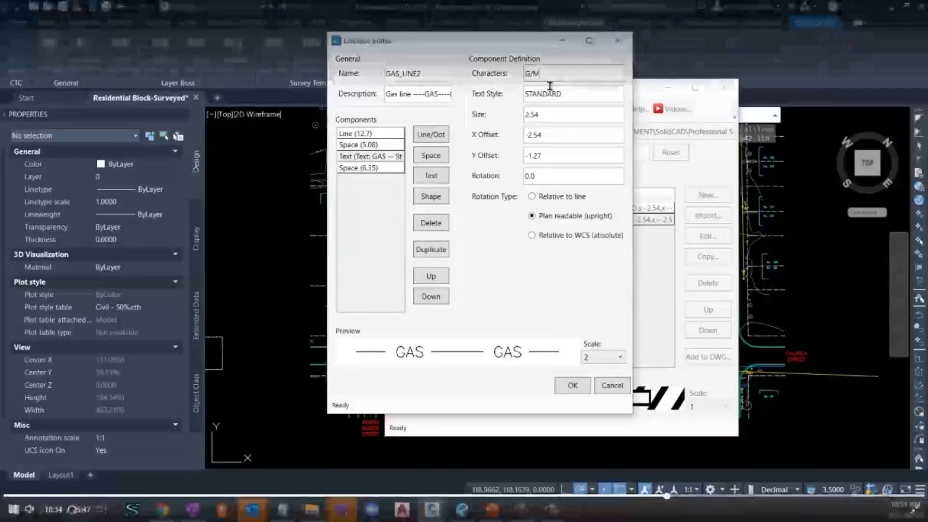
click(393, 170)
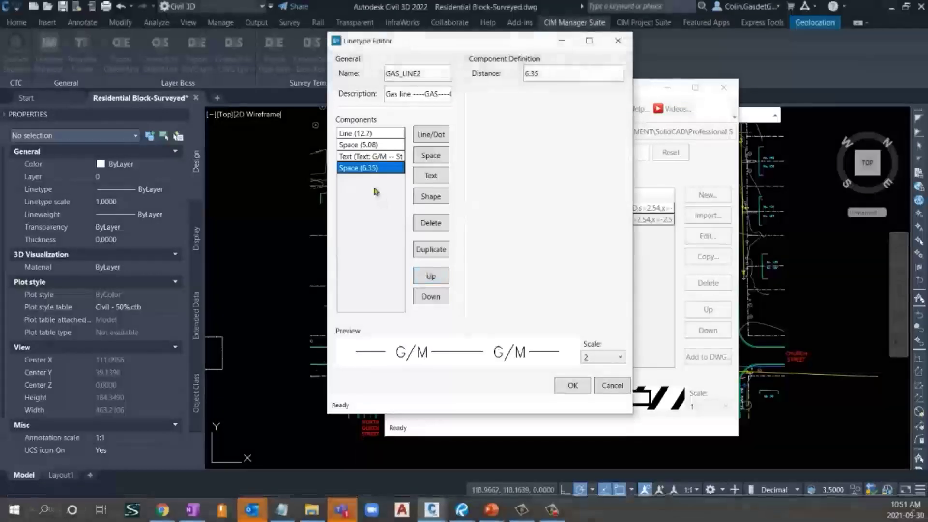
click(530, 72)
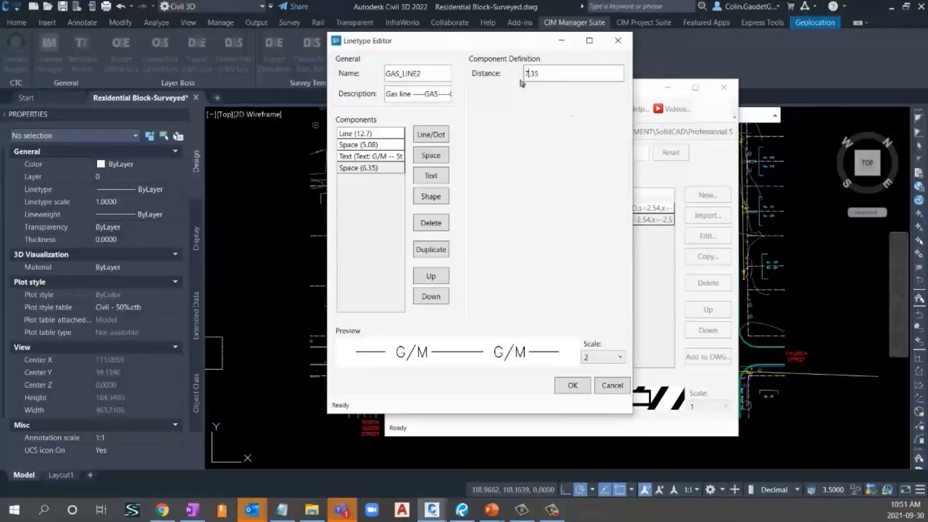
click(379, 145)
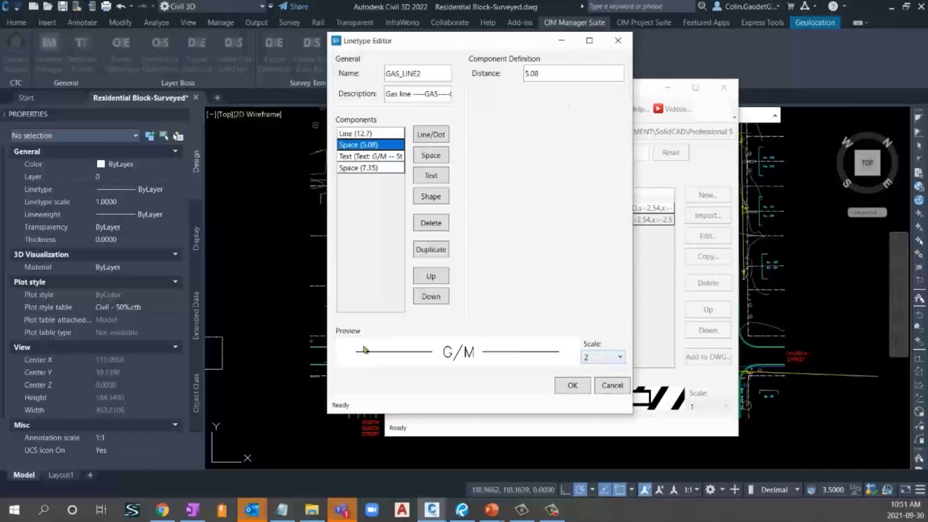
click(619, 357)
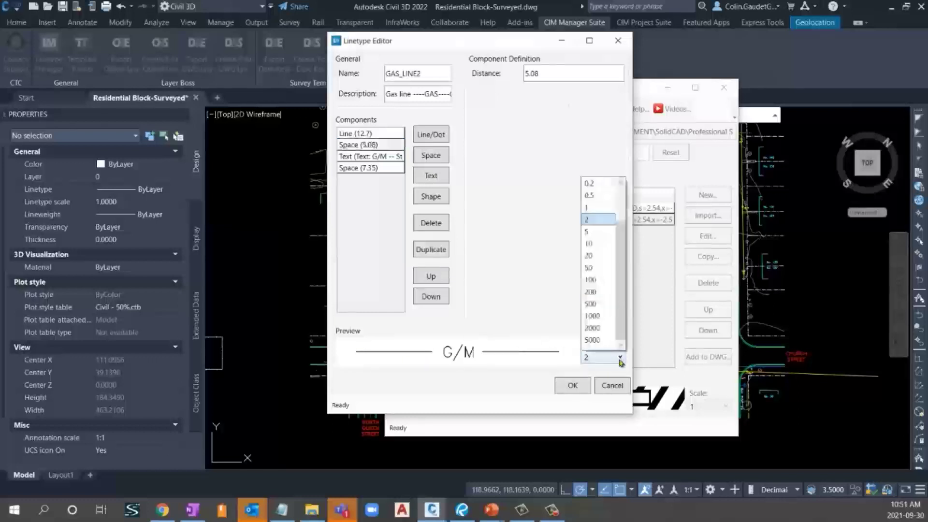
click(598, 208)
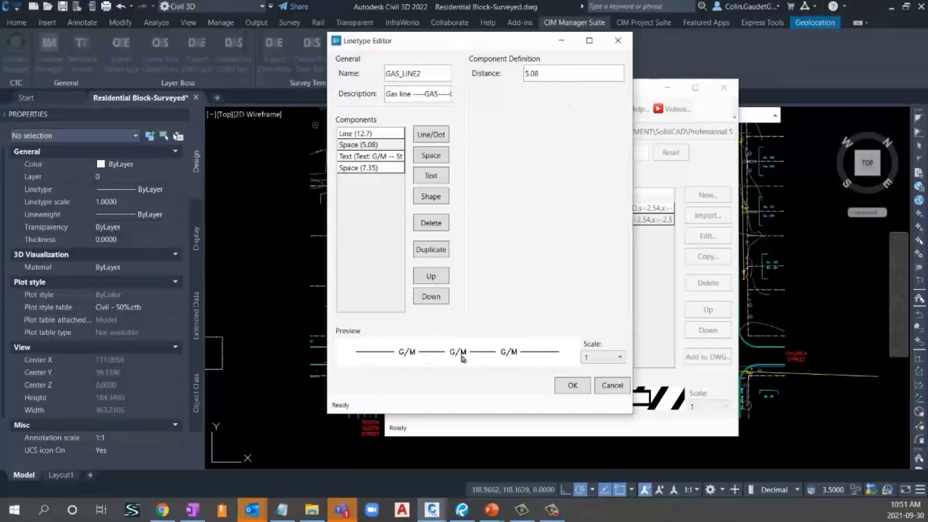
Set the line dash length to 40, after first trying 20
click(365, 132)
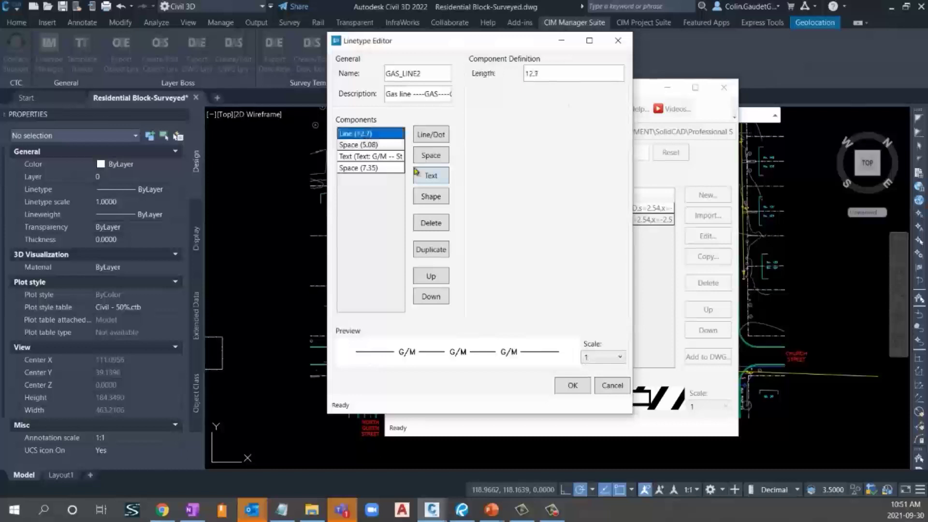
double_click(545, 73)
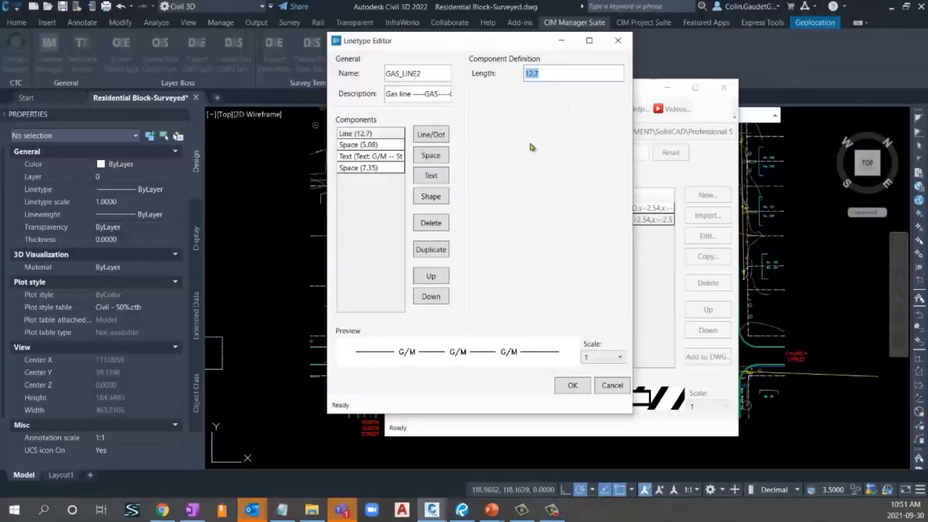
text(20)
click(362, 167)
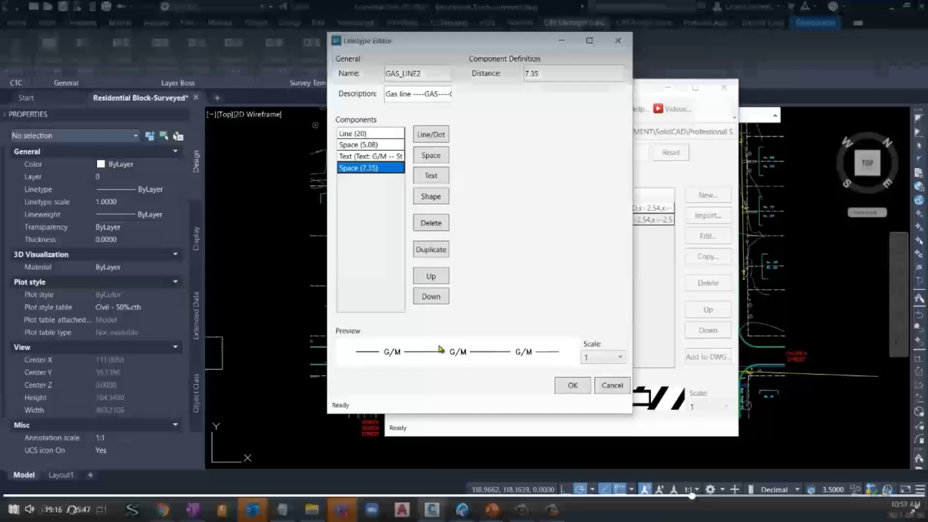
click(370, 134)
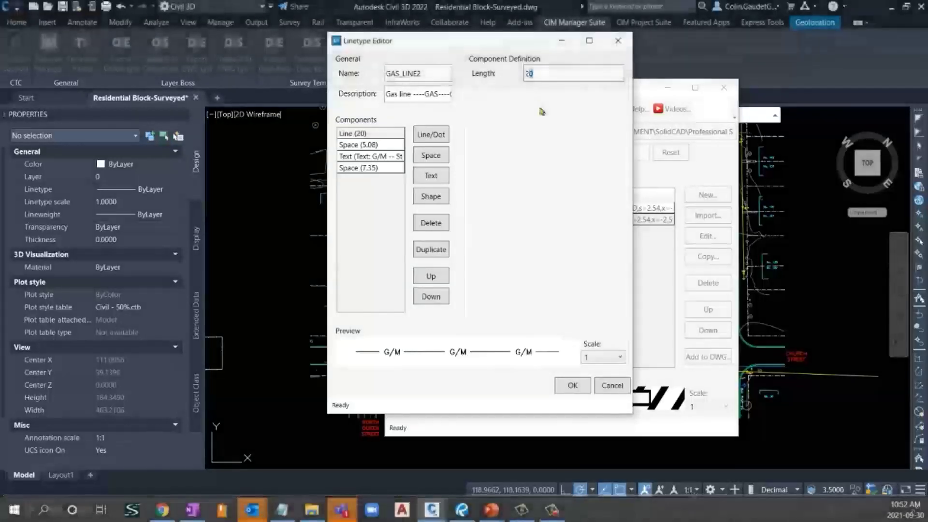
key(BackSpace)
key(BackSpace)
text(40)
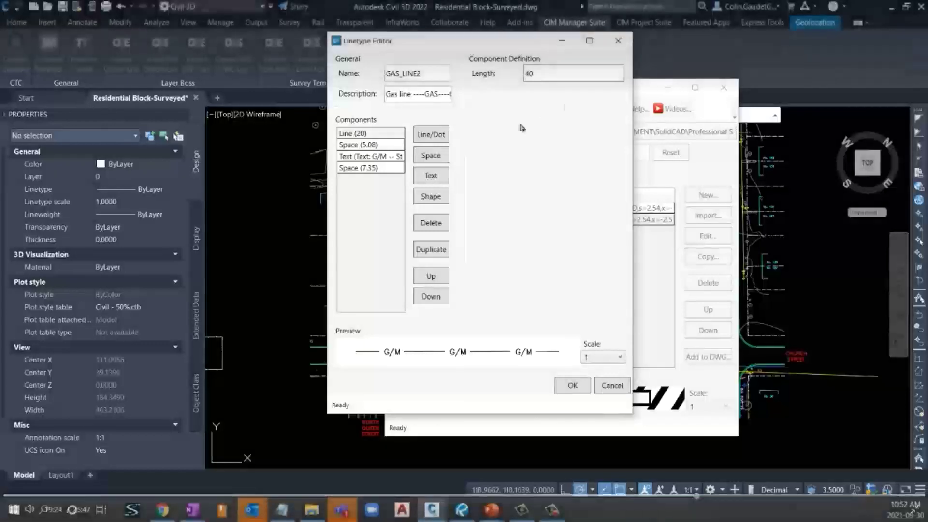
click(370, 156)
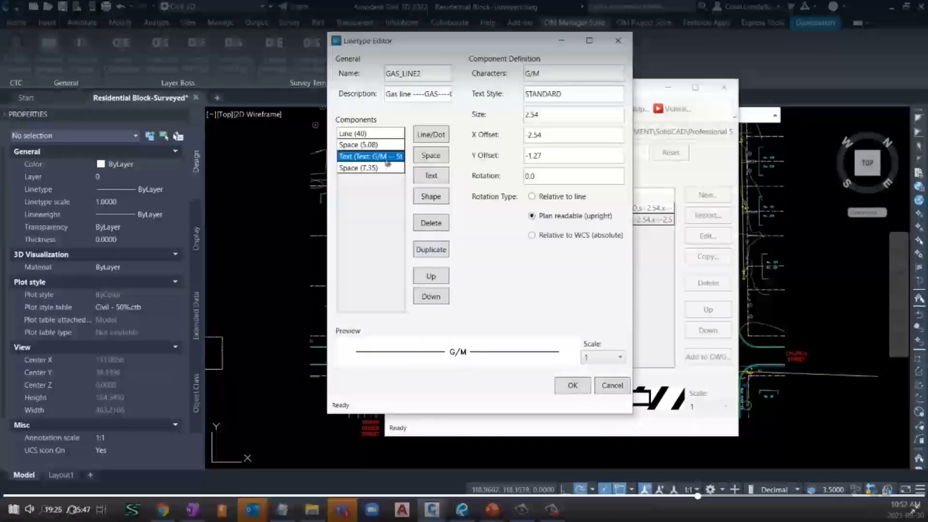
Preview GAS_LINE2 at scale 0.5 and save the edited linetype
click(608, 357)
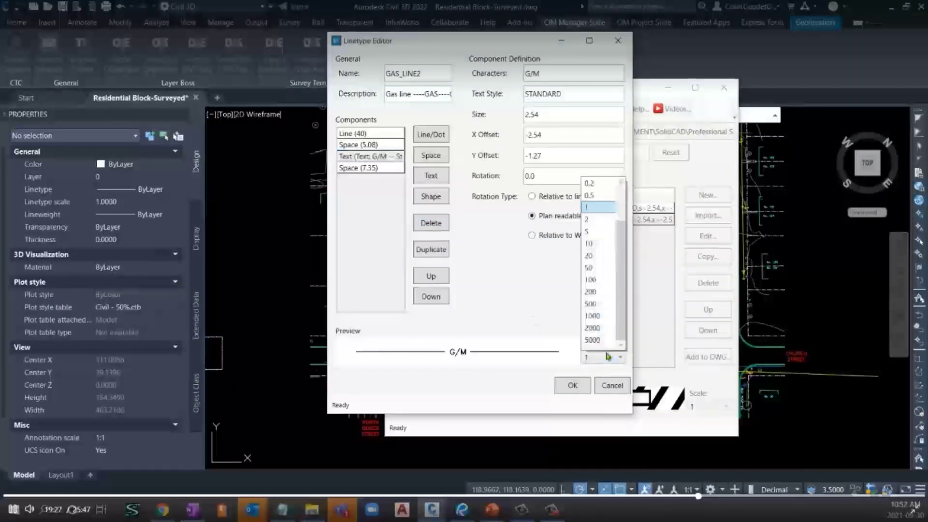
click(590, 195)
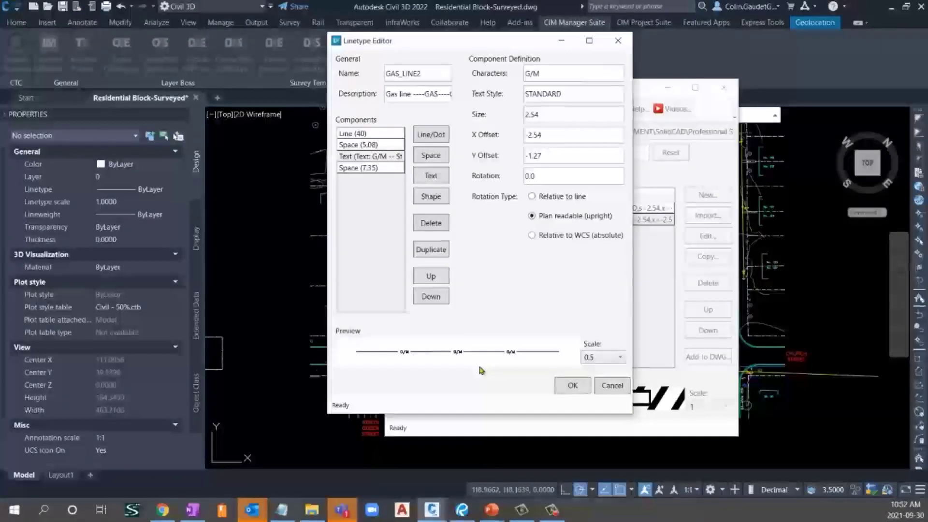
click(570, 387)
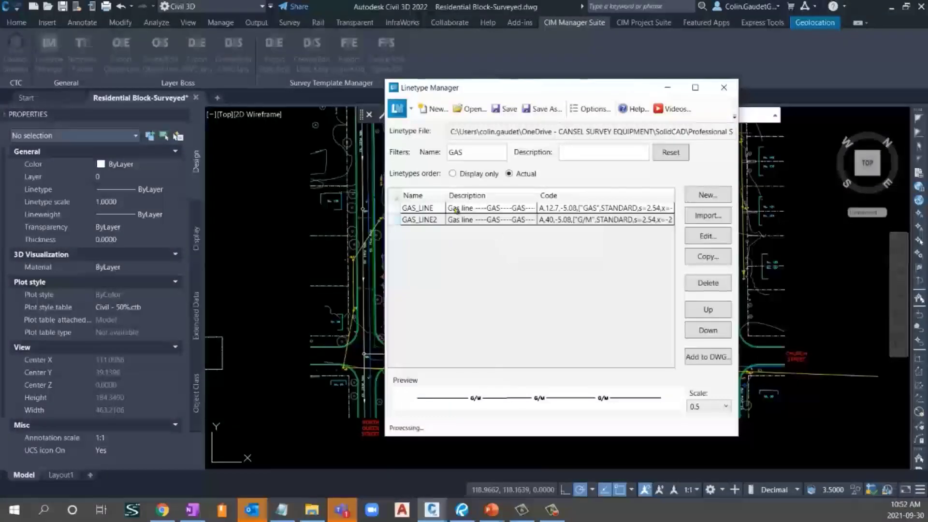
Change the GAS_LINE2 description's GAS label to G/M and save it
click(439, 220)
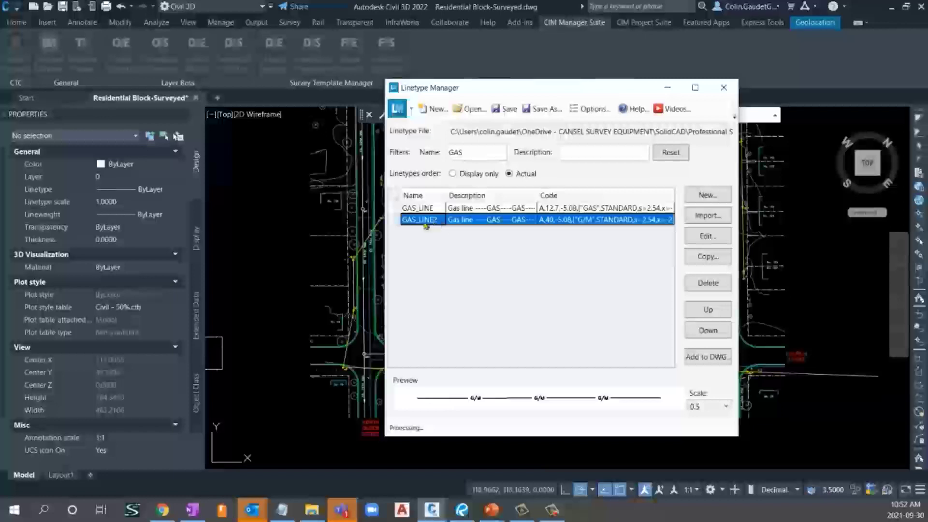
click(708, 237)
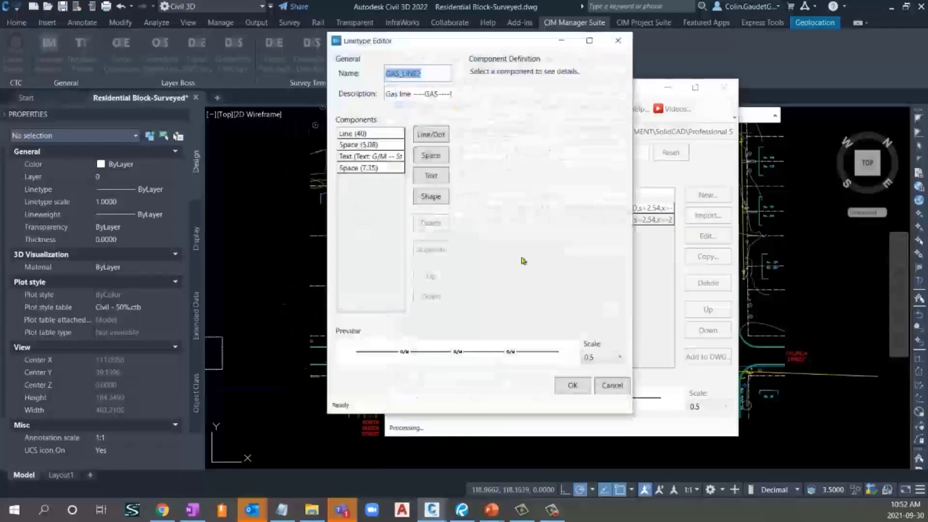
click(431, 95)
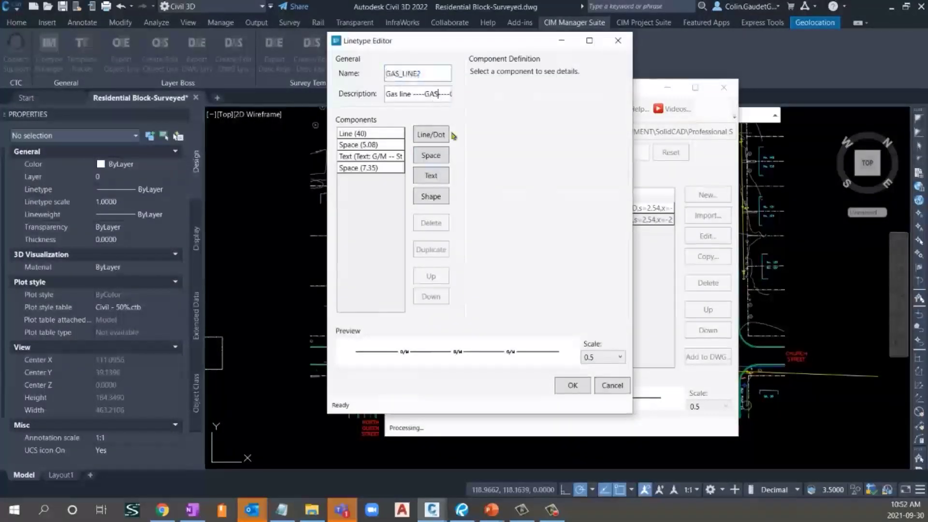
key(BackSpace)
text(M)
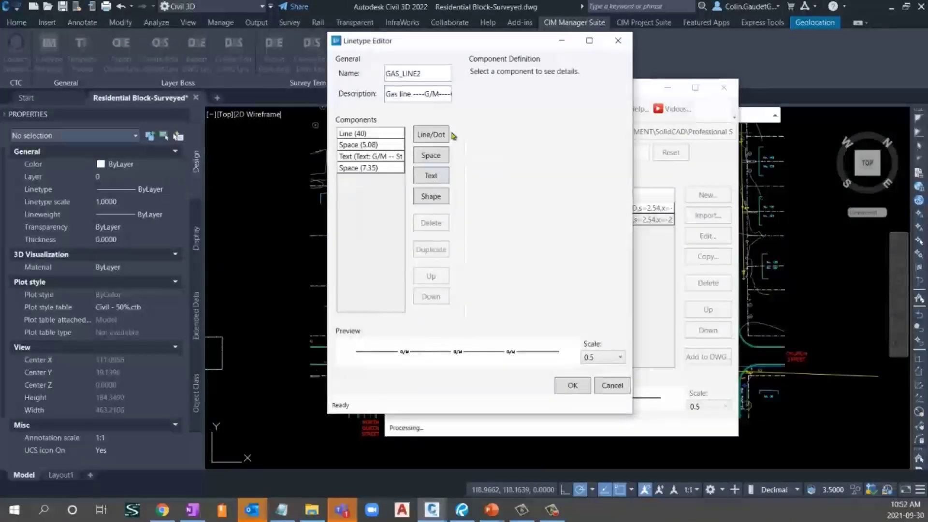
click(574, 389)
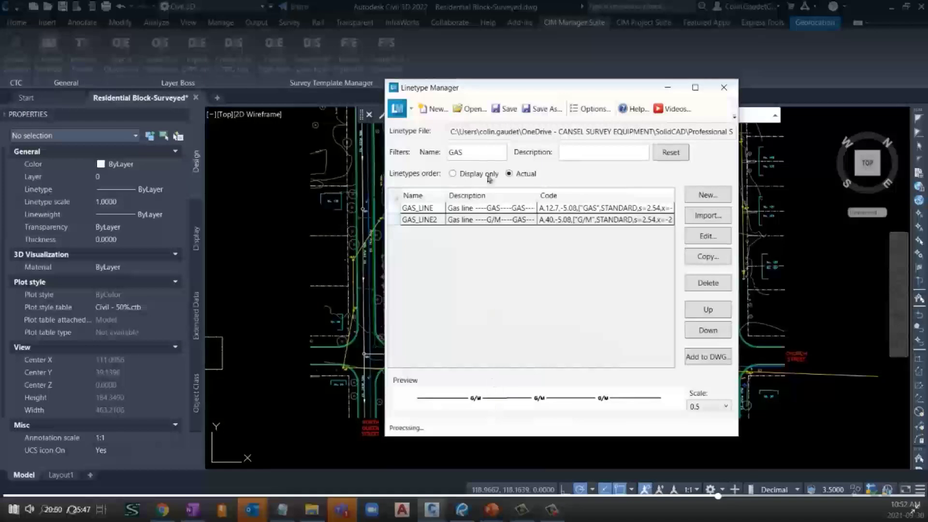
Compare with GAS_LINE, move the Linetype Manager aside, and preview GAS_LINE2's G/M pattern
click(492, 209)
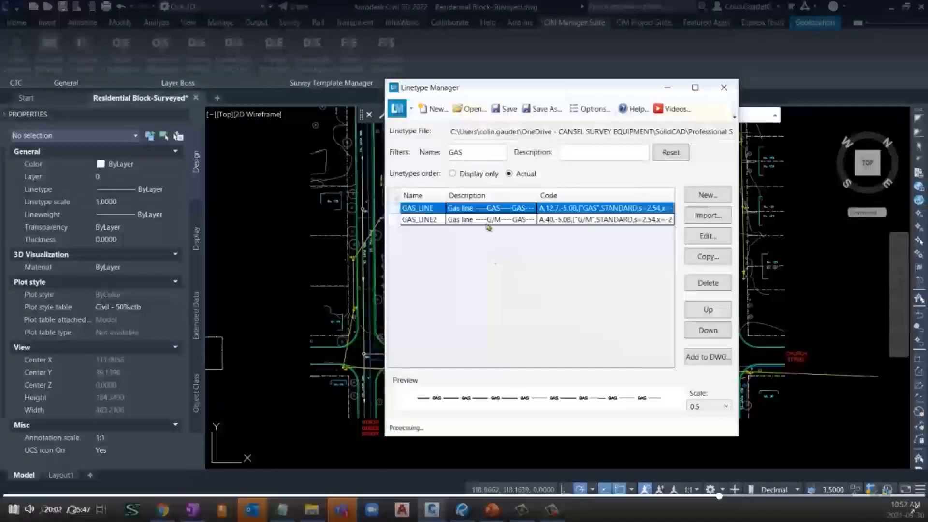
drag(478, 93, 598, 102)
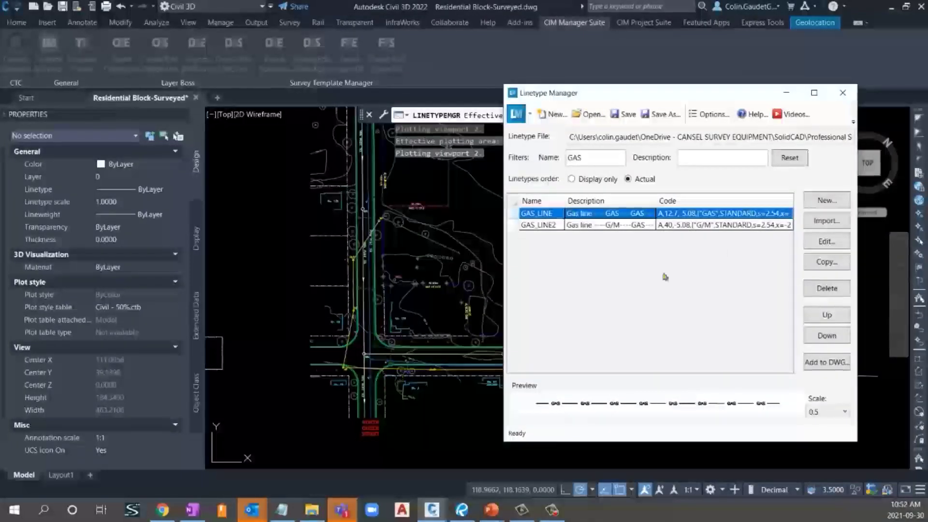
click(611, 225)
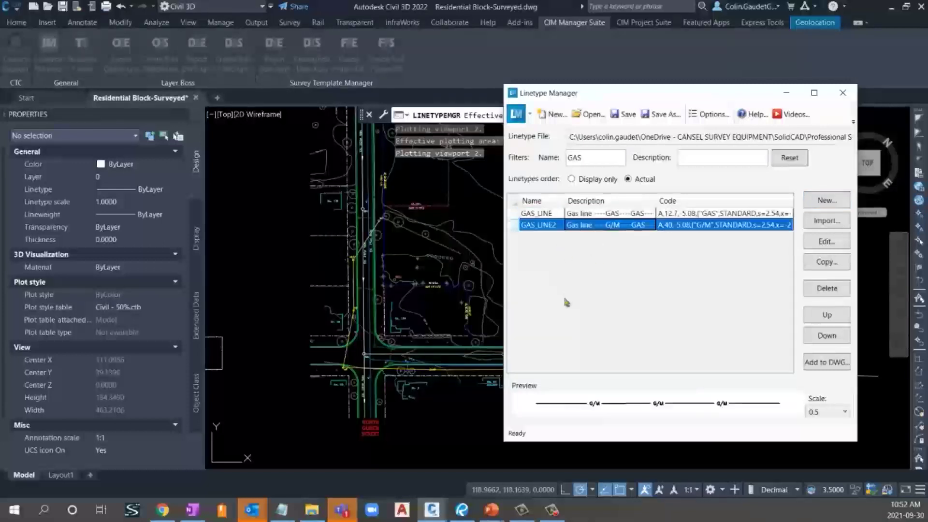
Copy GAS_LINE2 into a new linetype named WATER_MAIN
click(827, 262)
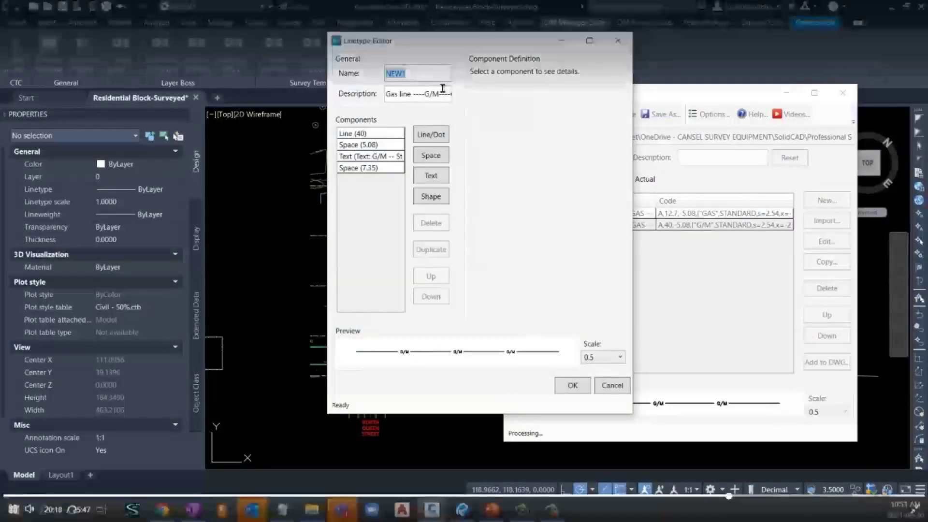
text(WATER MAIN)
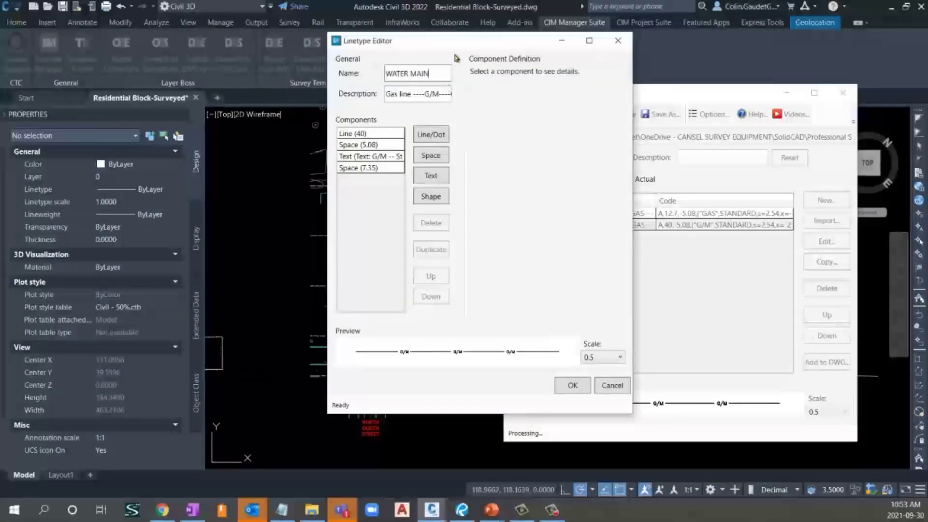
drag(424, 42, 293, 53)
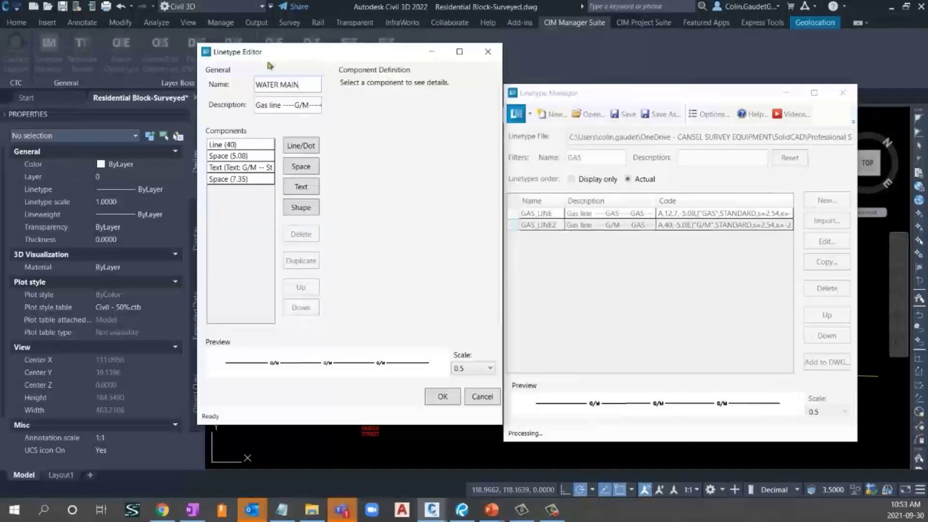
key(BackSpace)
text(_)
Reword the description to read WATER MAIN ----WM
drag(280, 105, 220, 109)
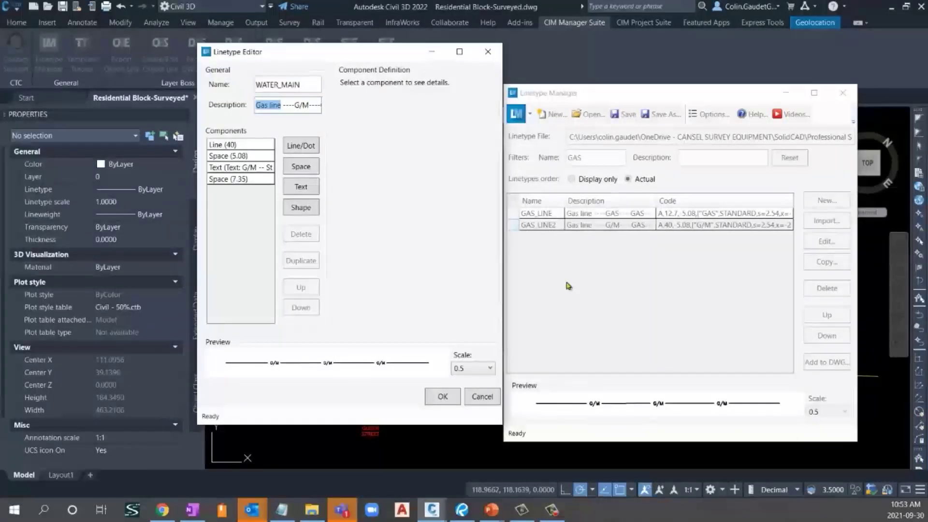
text(WATER MAIN ----G/M)
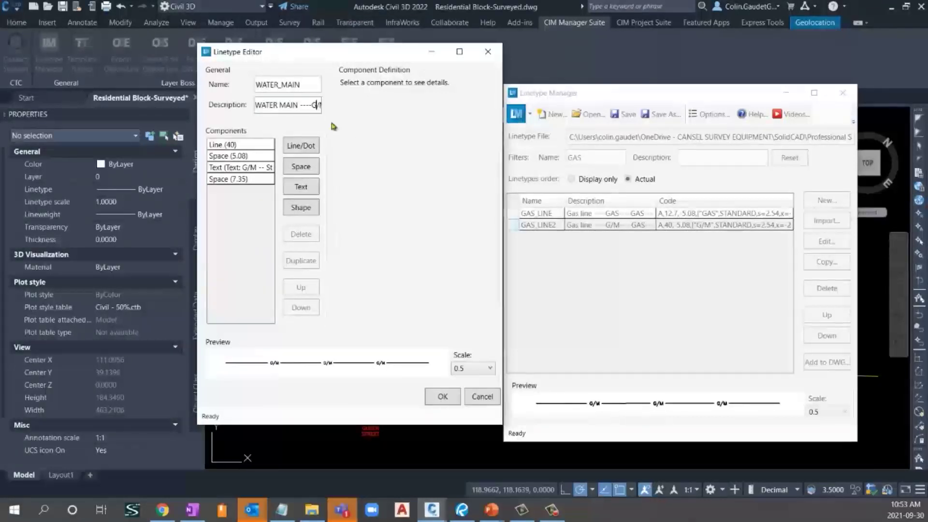
key(BackSpace)
text(W)
Change the WATER_MAIN text component's characters from G/M to WM
click(301, 85)
click(268, 169)
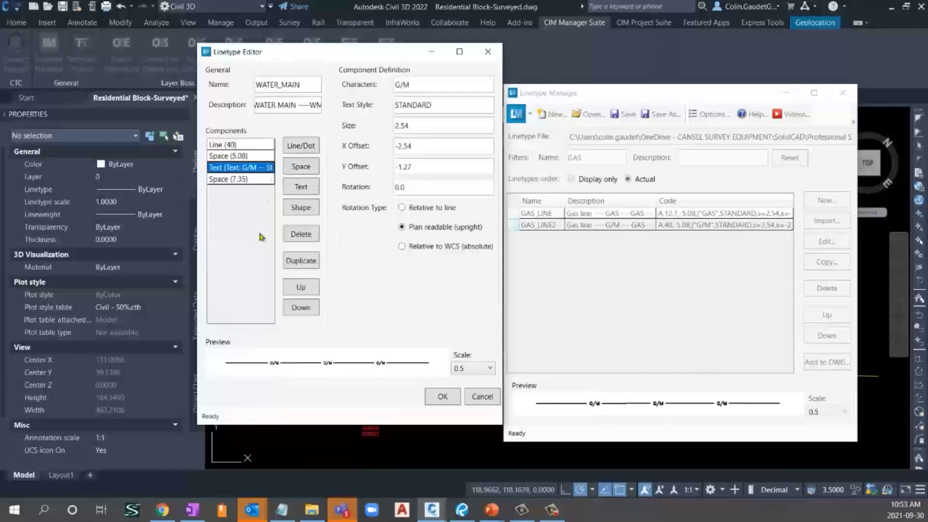
click(245, 145)
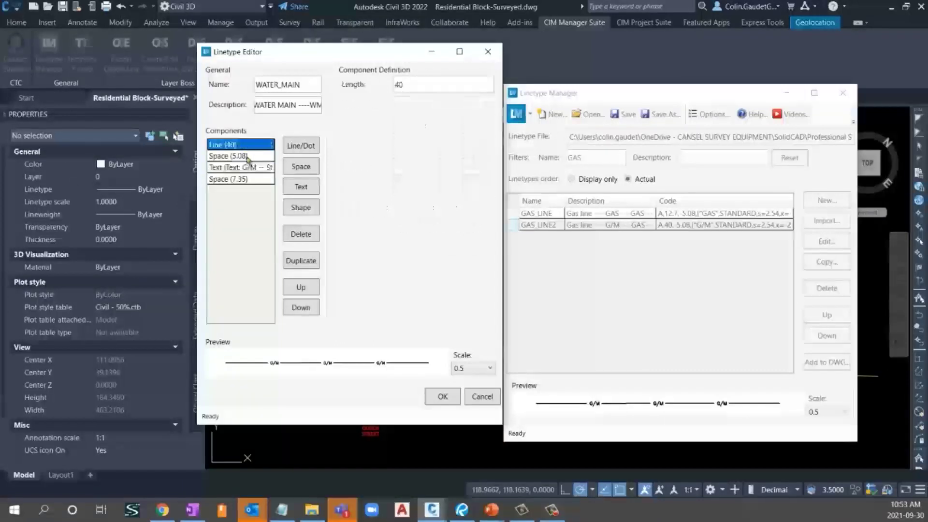
key(Down)
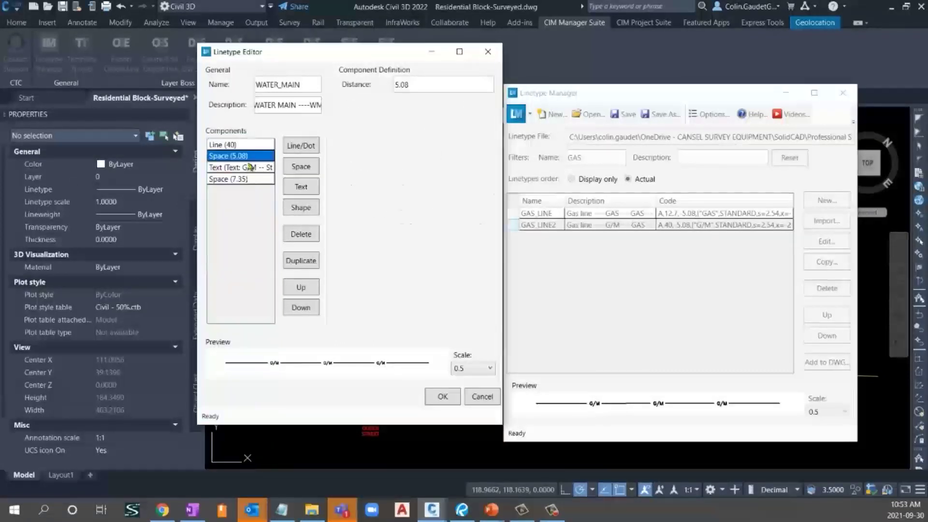
key(Down)
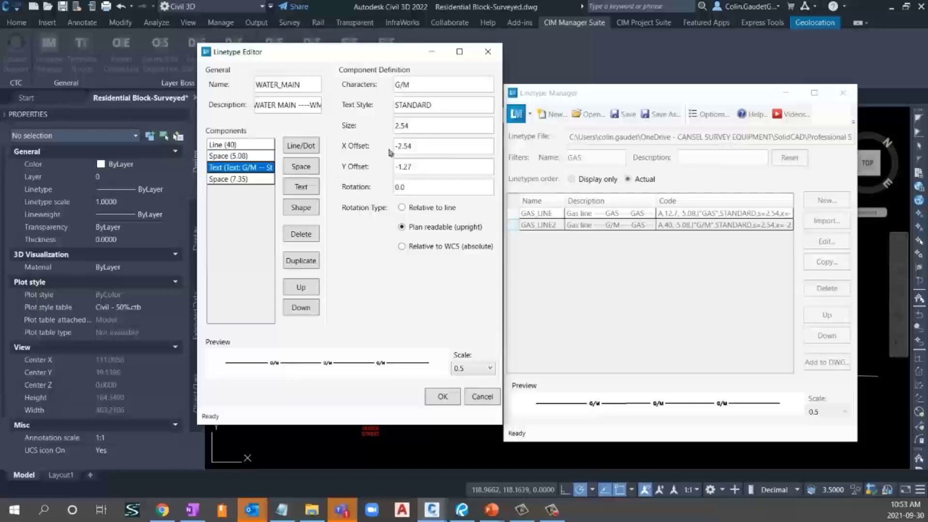
click(407, 84)
double_click(406, 85)
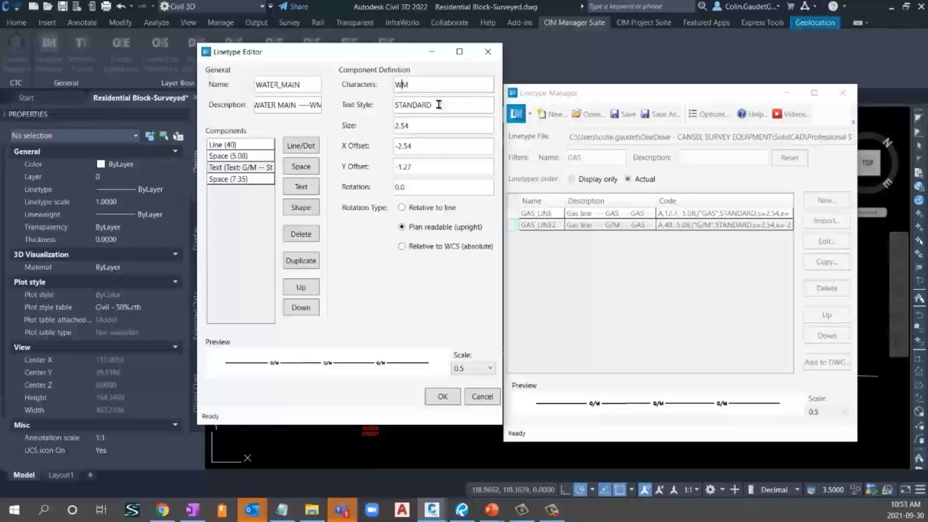
click(235, 179)
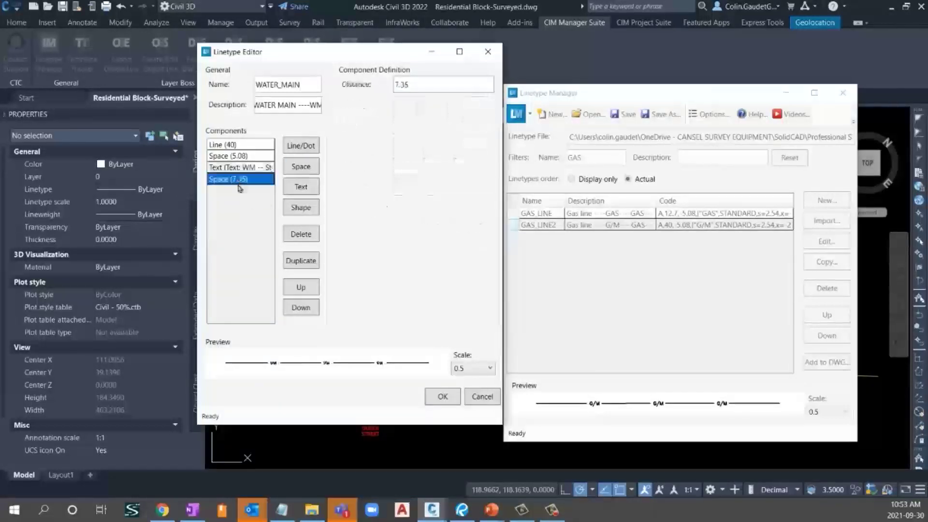
Preview WATER_MAIN at scale 1 and save the finished definition
click(464, 370)
click(468, 220)
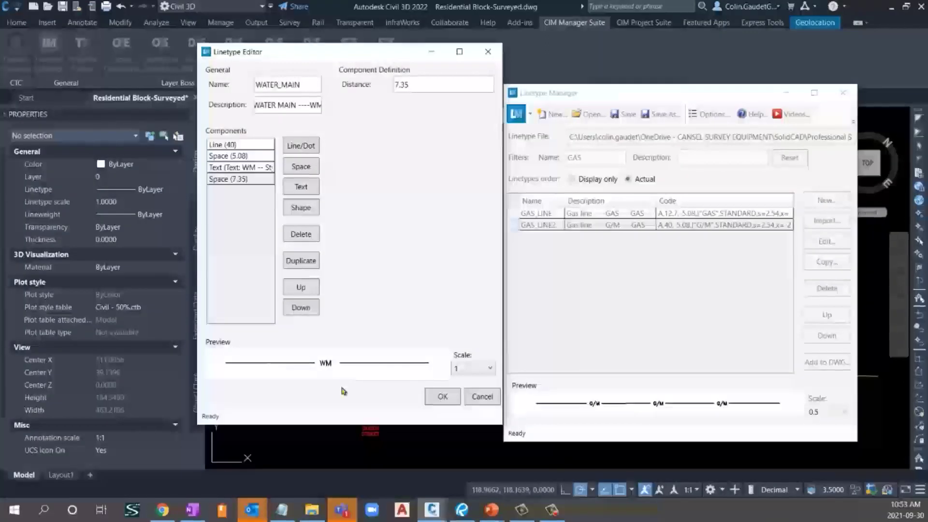
click(457, 399)
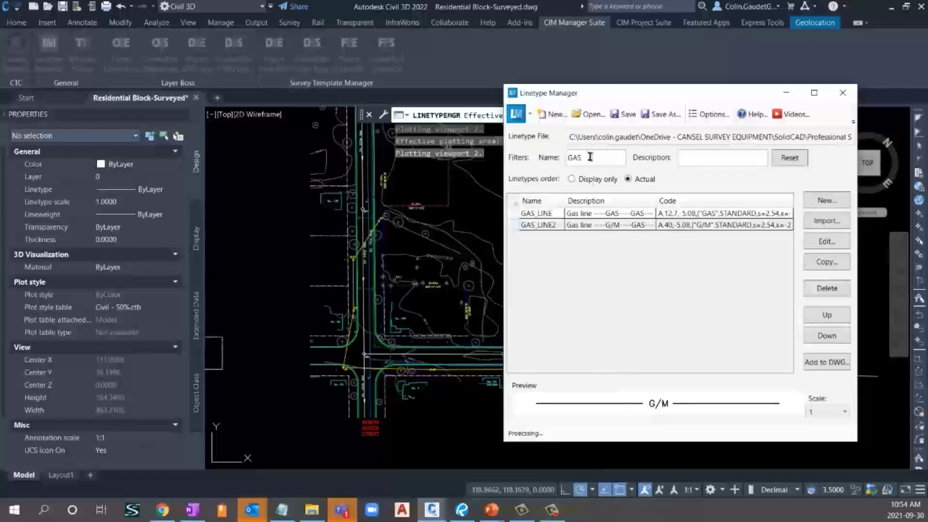
Filter by WA and add WATER_MAIN and GAS_LINE2 to the drawing, skipping BATTING, ACAD_ISO02W100 and BORDER
drag(595, 157, 564, 162)
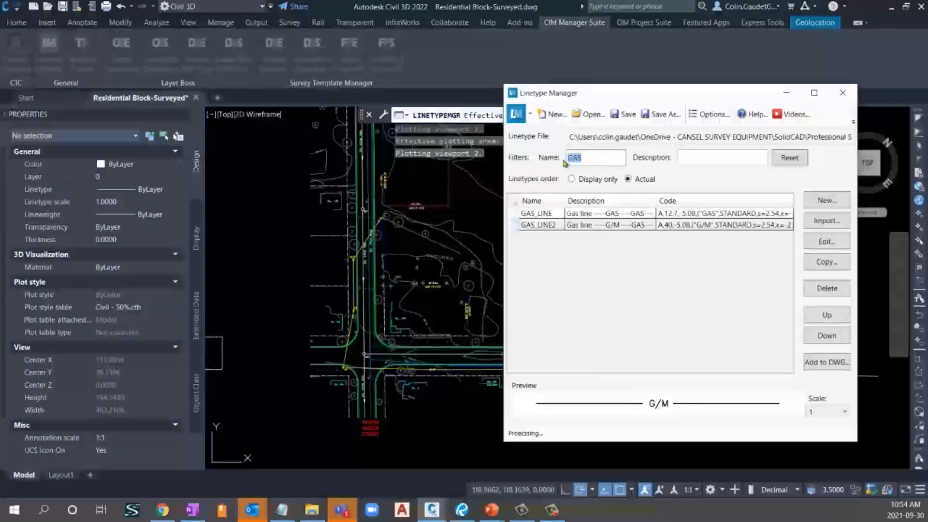
text(WA)
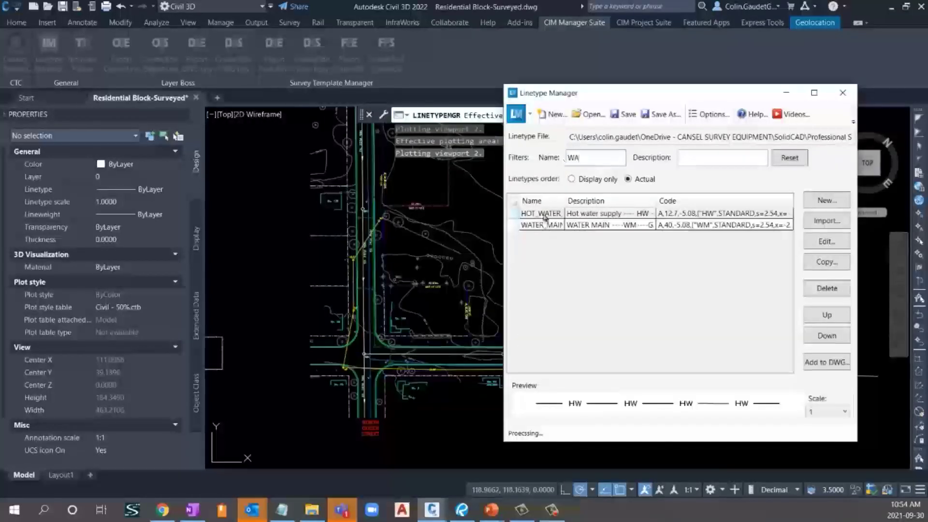
click(545, 224)
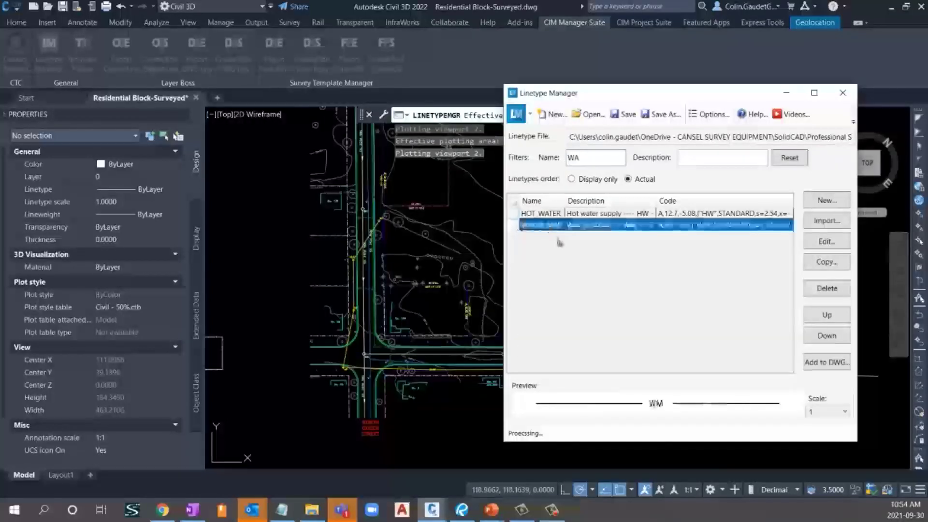
click(843, 365)
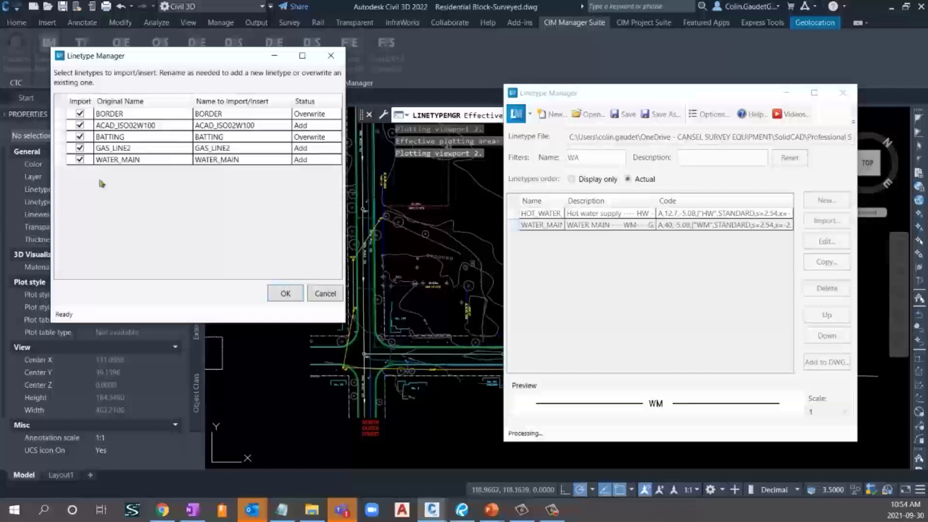
click(80, 137)
click(80, 125)
click(79, 113)
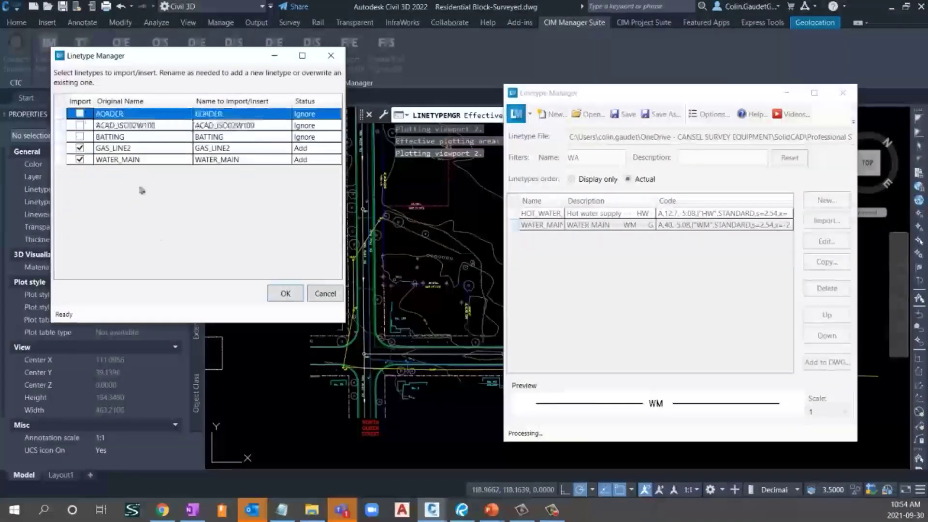
click(287, 293)
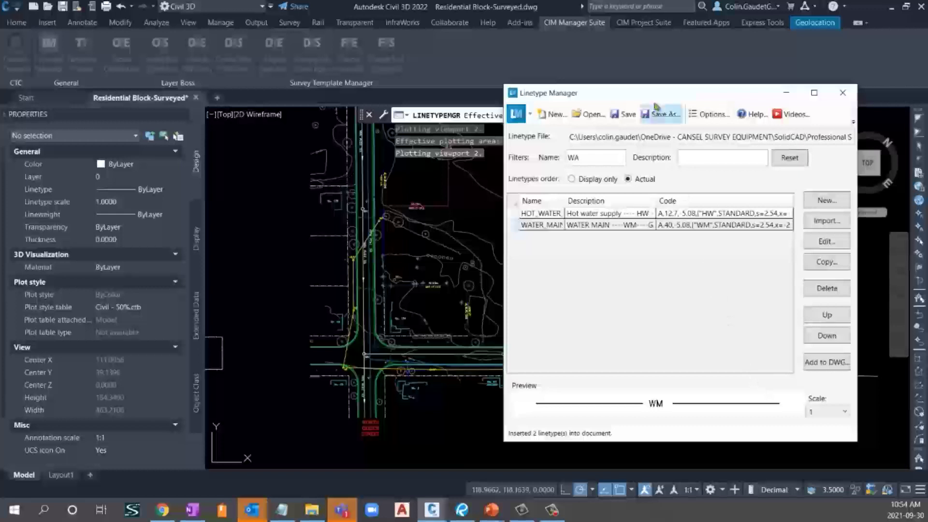
Enlarge the Linetype Manager to show full codes, then close it and save the linetype file
drag(670, 96, 578, 64)
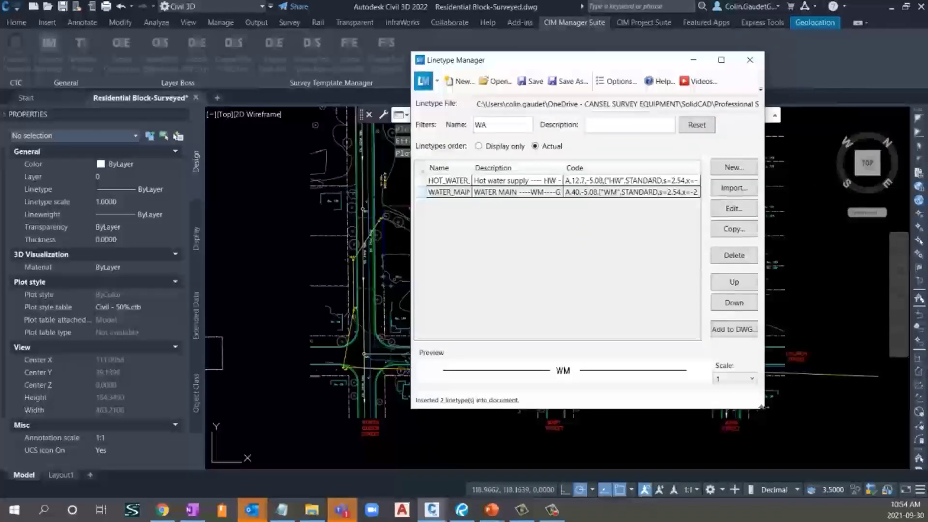
drag(763, 408, 814, 454)
click(798, 60)
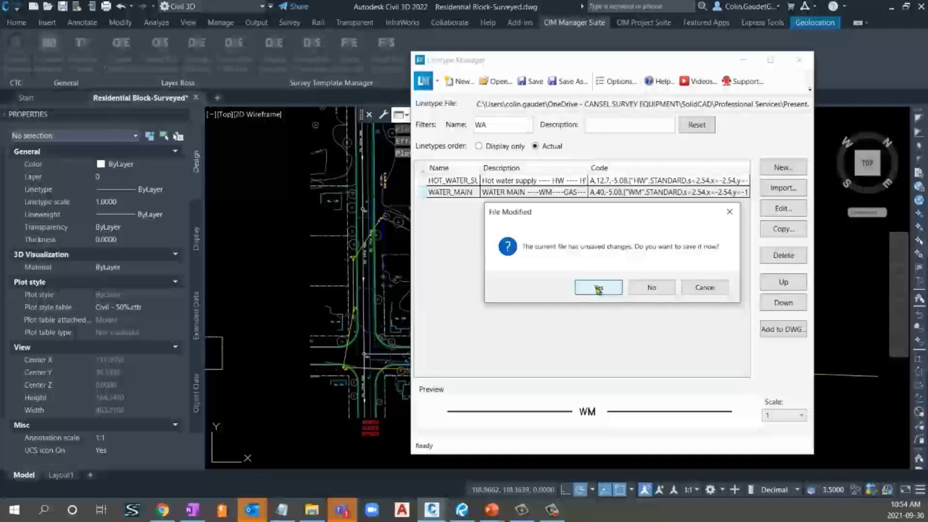
click(598, 287)
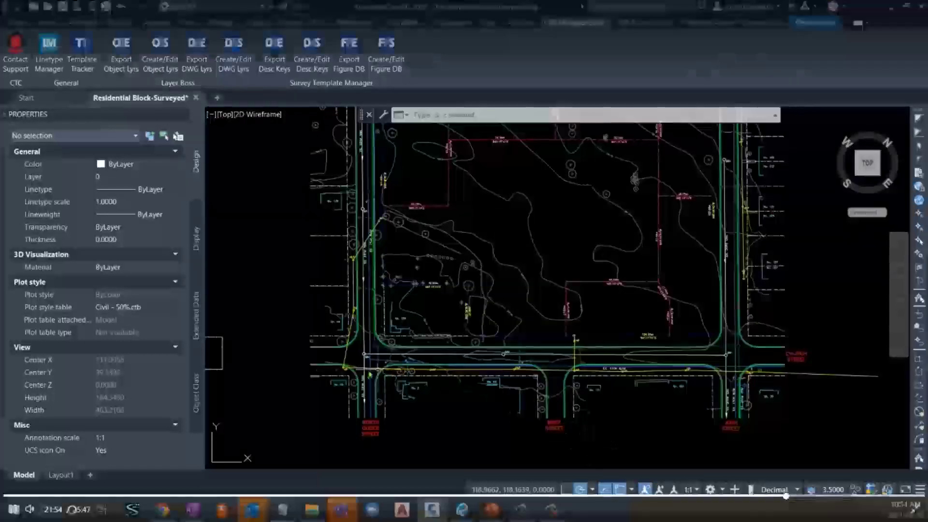
Check which layer the vertical line in the plan belongs to
scroll(368, 358, up, 8)
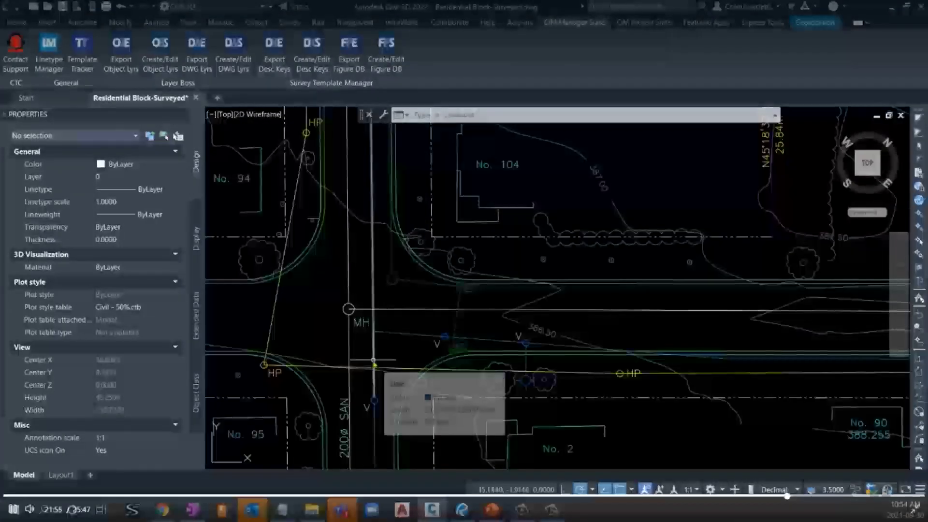
click(374, 366)
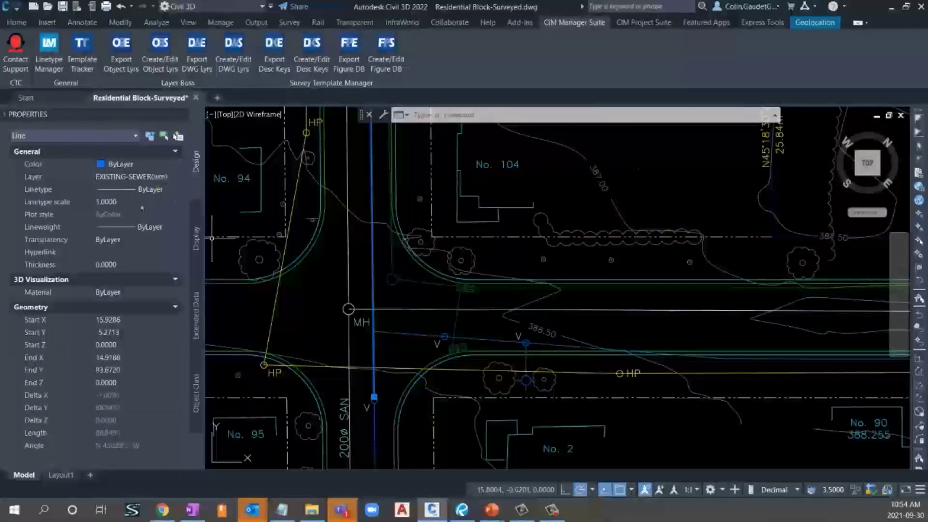
key(Escape)
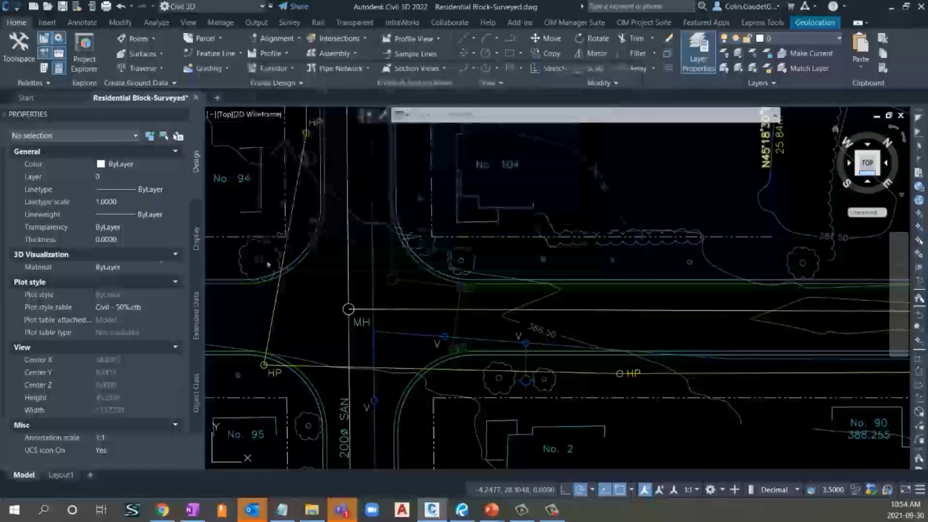
Pick the EXISTING-SEWER(wm) layer and set its linetype to WATER_MAIN
scroll(410, 297, down, 3)
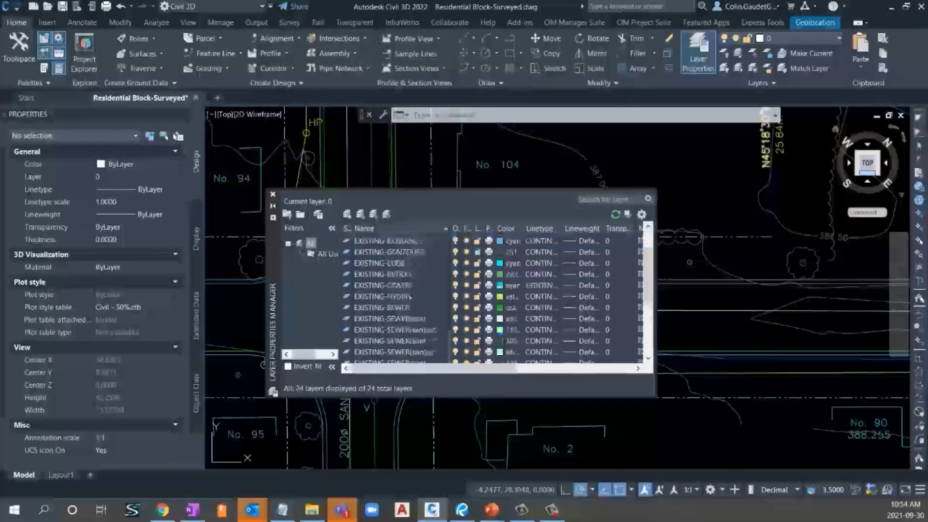
click(410, 297)
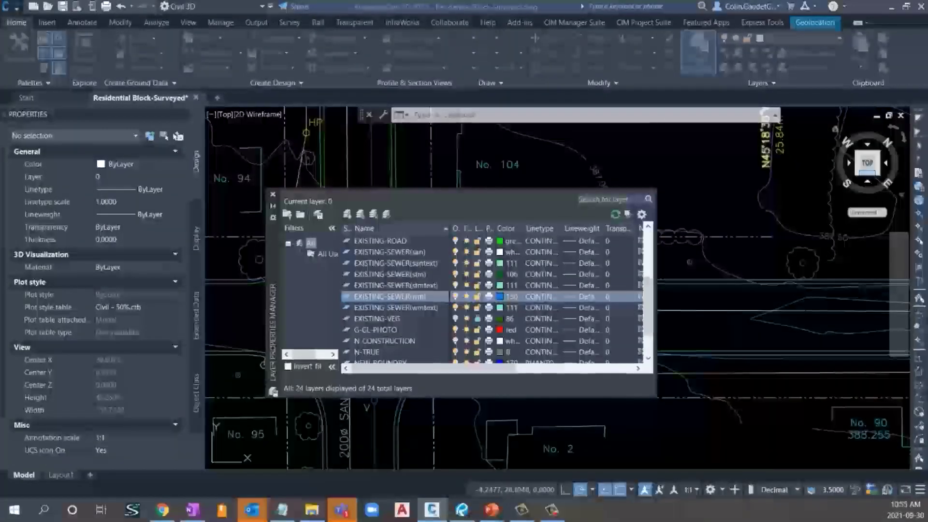
scroll(548, 308, down, 2)
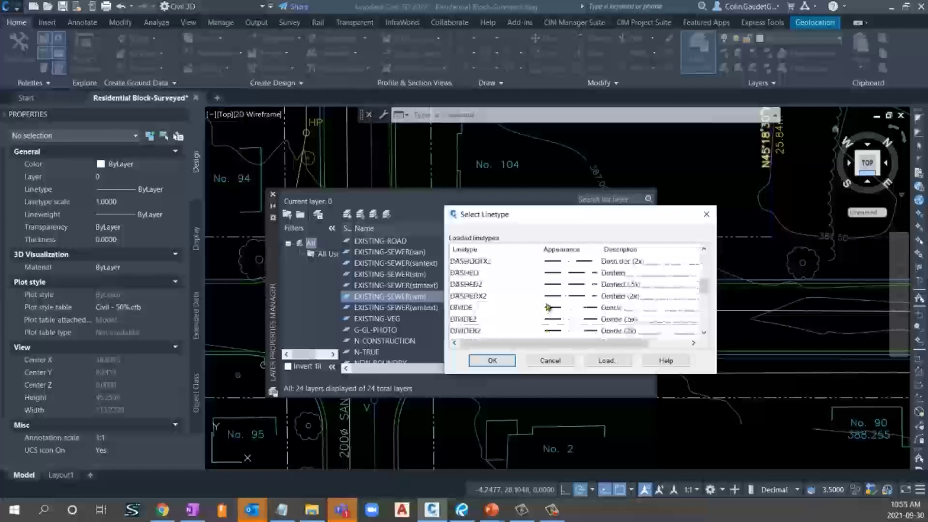
scroll(548, 307, down, 4)
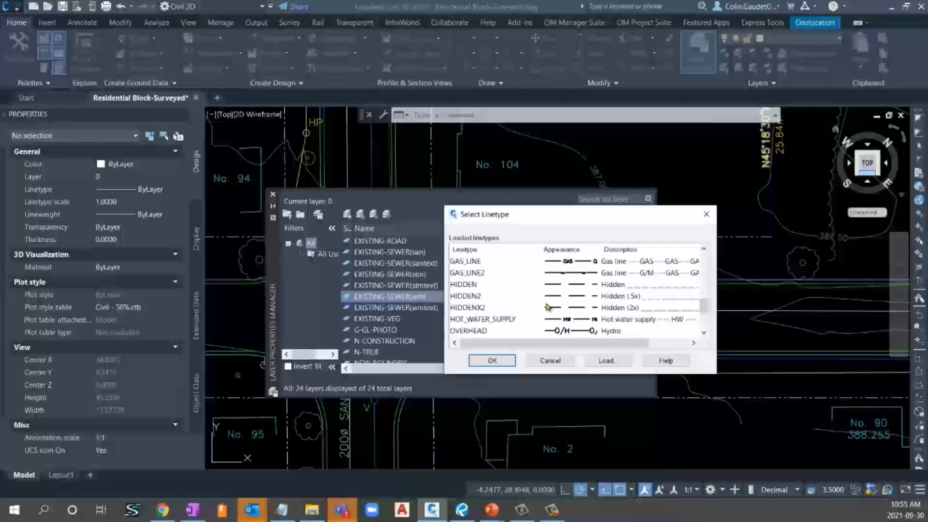
scroll(500, 326, down, 3)
click(492, 320)
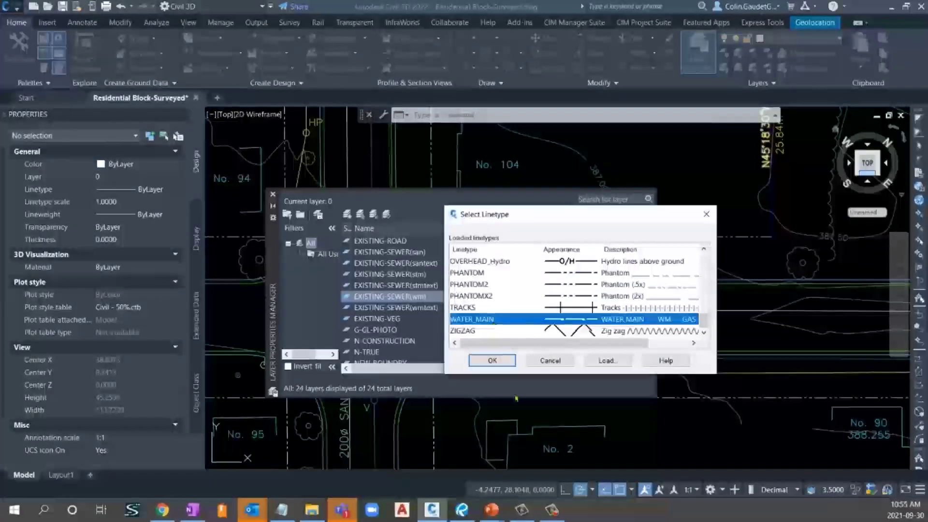
click(492, 360)
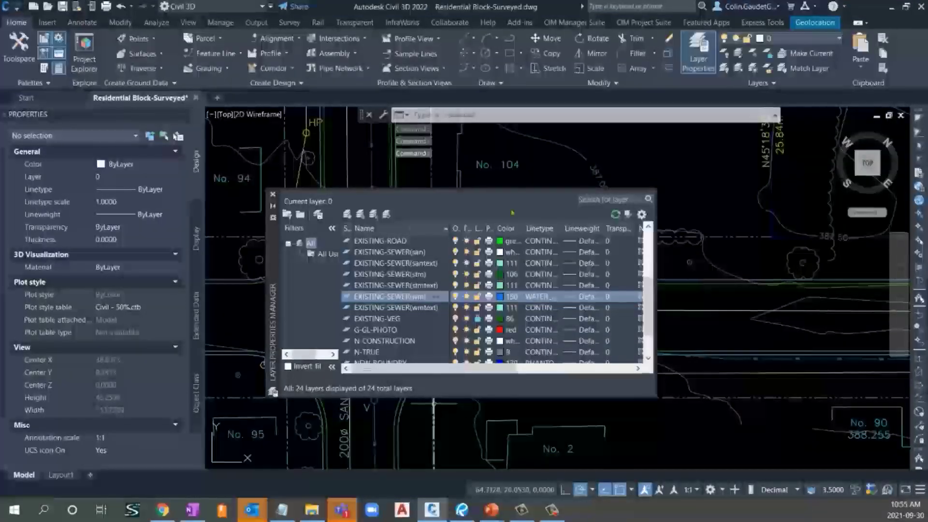
Close the layer list, zoom and pan to inspect the WM water-main lines, then show the CIM Manager Suite tools
click(272, 194)
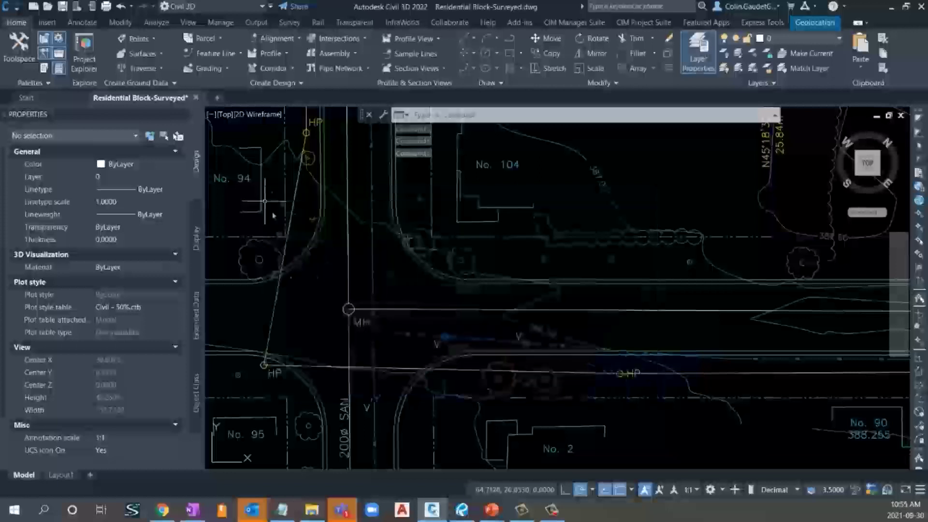
scroll(369, 352, up, 4)
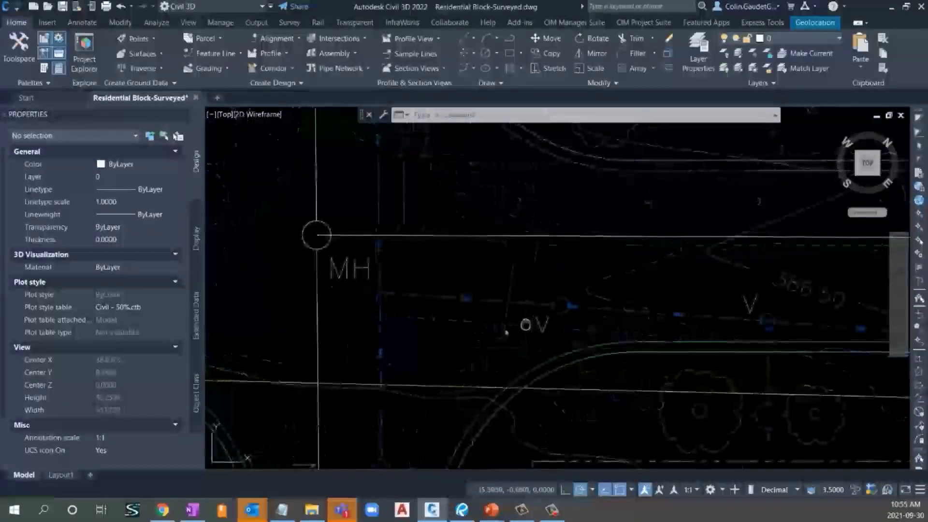
middle_drag(479, 336, 275, 345)
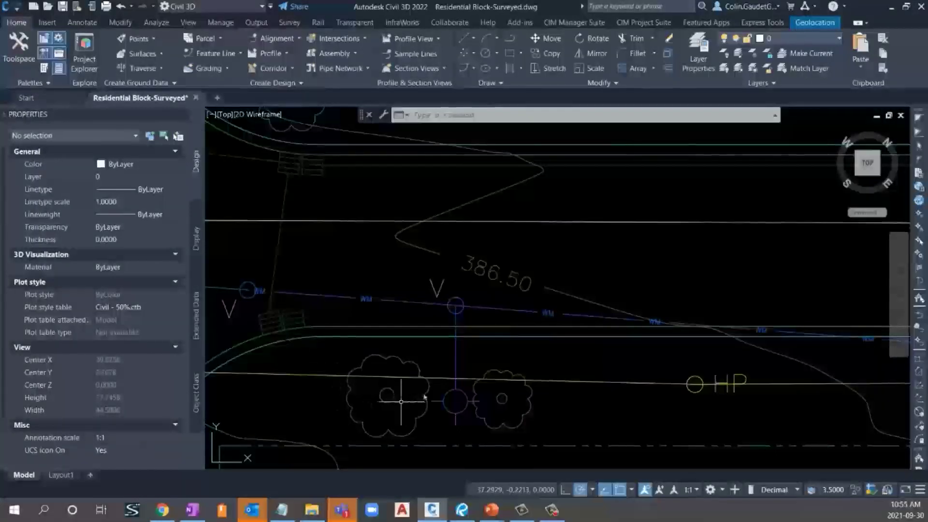
scroll(628, 364, down, 4)
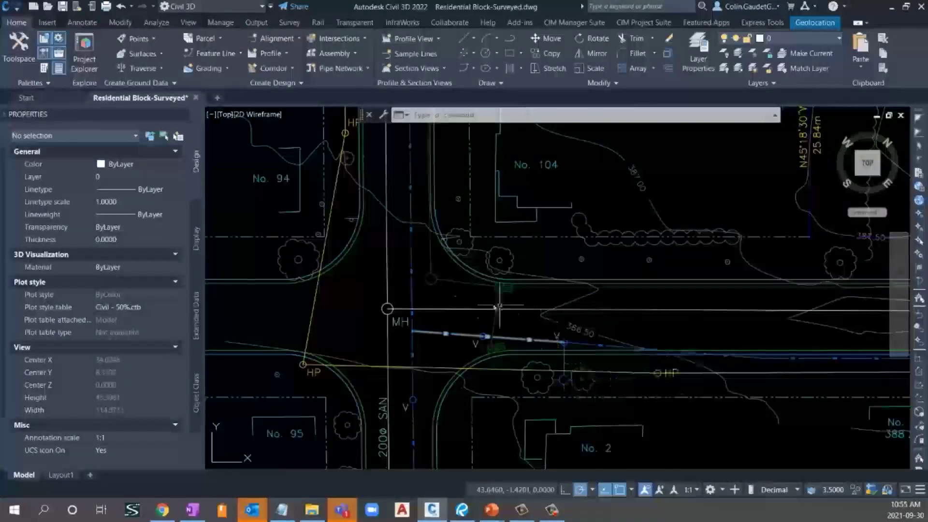
scroll(414, 263, up, 2)
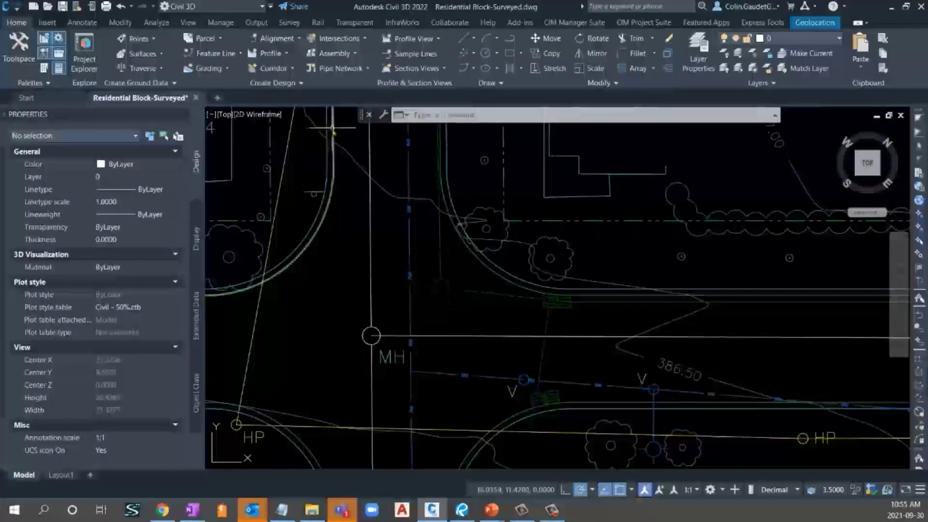
click(574, 23)
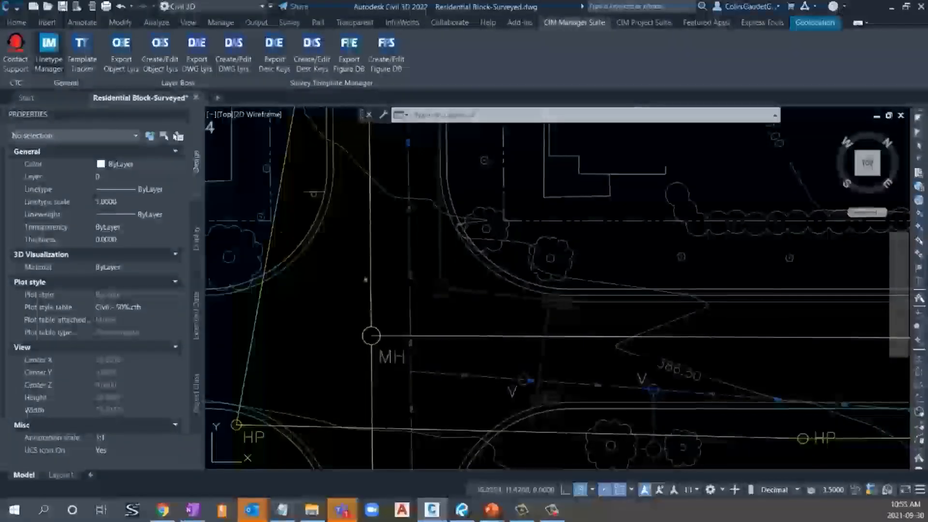
Open WATER_MAIN (40 dash, 5.08 space, WM text, 7.35 space) in the Linetype Editor
click(48, 48)
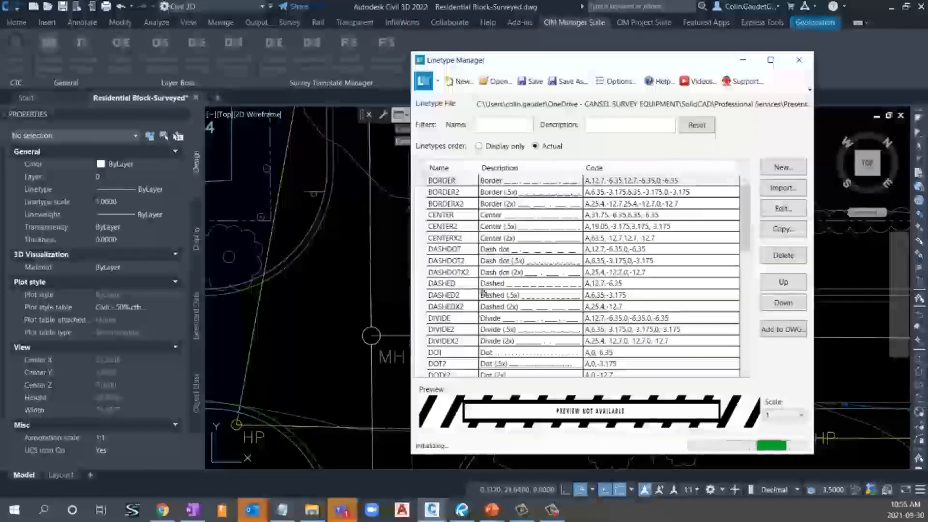
scroll(486, 304, down, 9)
scroll(485, 303, down, 3)
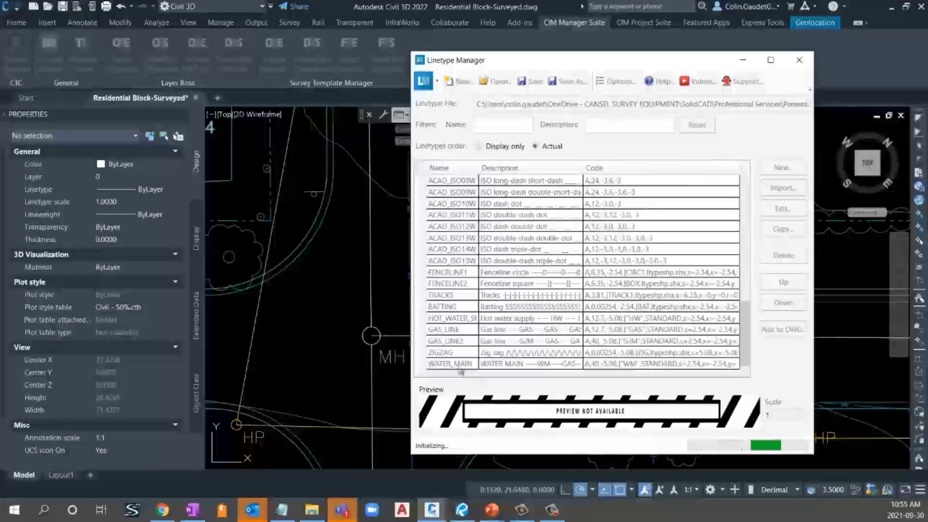
click(458, 368)
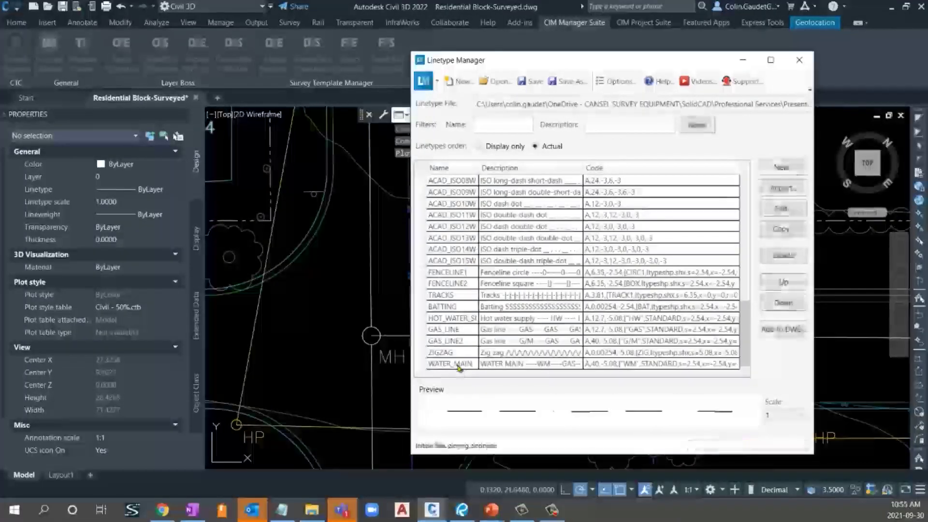
click(458, 367)
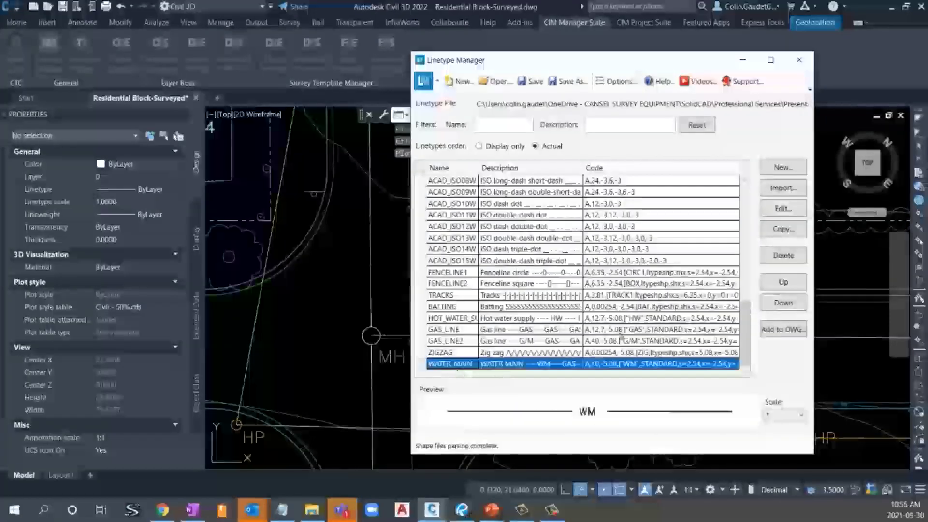
click(783, 207)
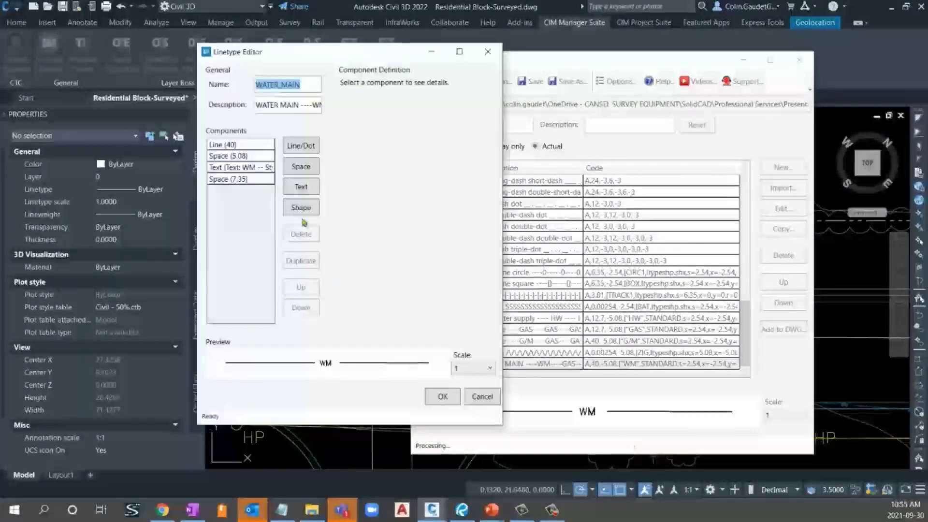
Enlarge the WM text component to size 5 and shorten its Y Offset value
click(249, 167)
double_click(413, 126)
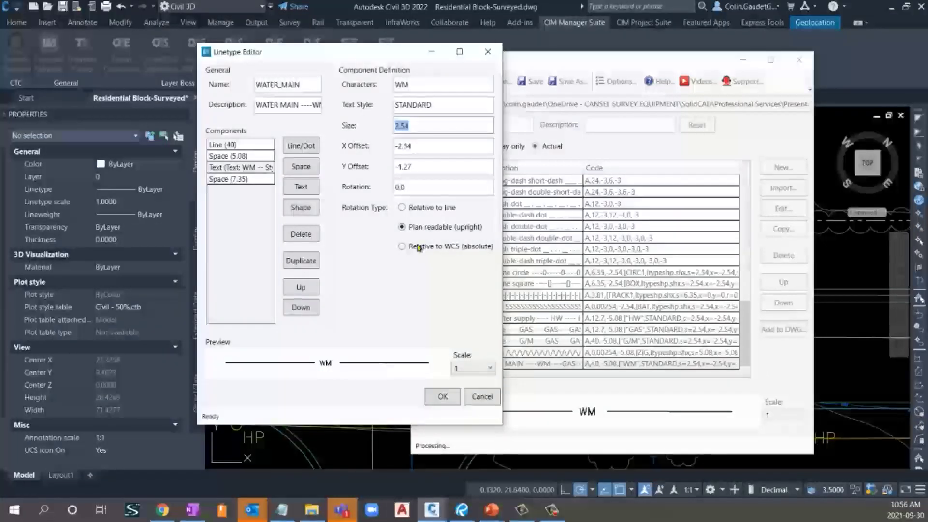
text(4)
key(BackSpace)
text(5)
click(404, 187)
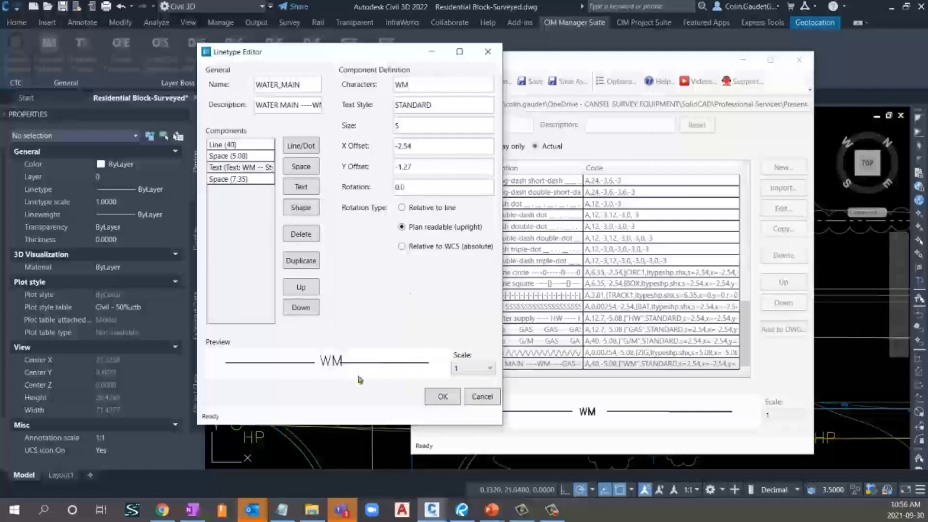
click(413, 183)
drag(418, 167, 394, 166)
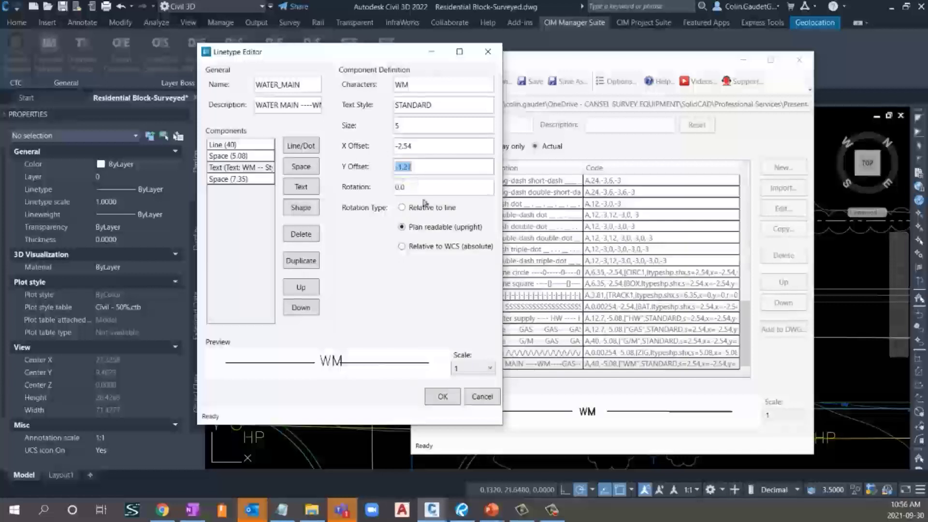
click(424, 170)
key(BackSpace)
click(422, 146)
Change the trailing space distance from 7.35 to 10 and save the WATER_MAIN edits
click(231, 179)
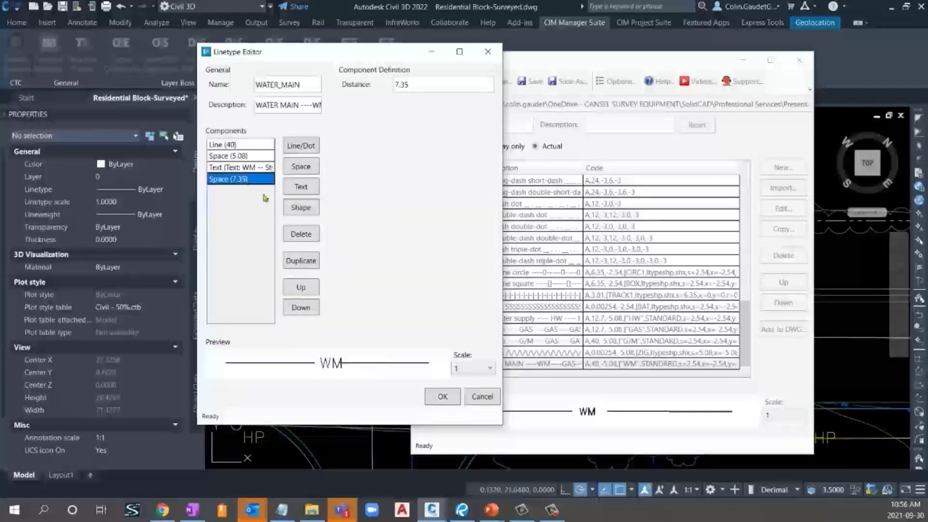
click(411, 84)
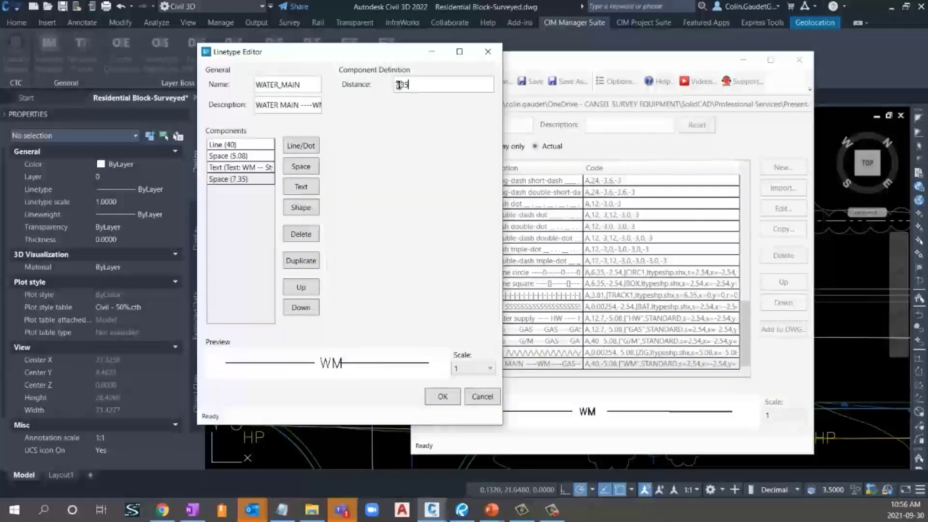
click(397, 84)
key(Delete)
text(10)
click(251, 157)
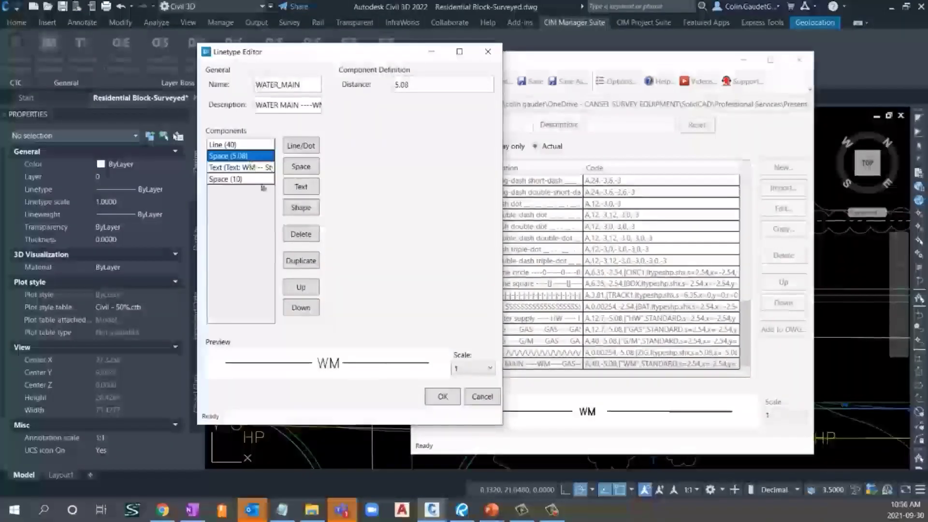
click(438, 396)
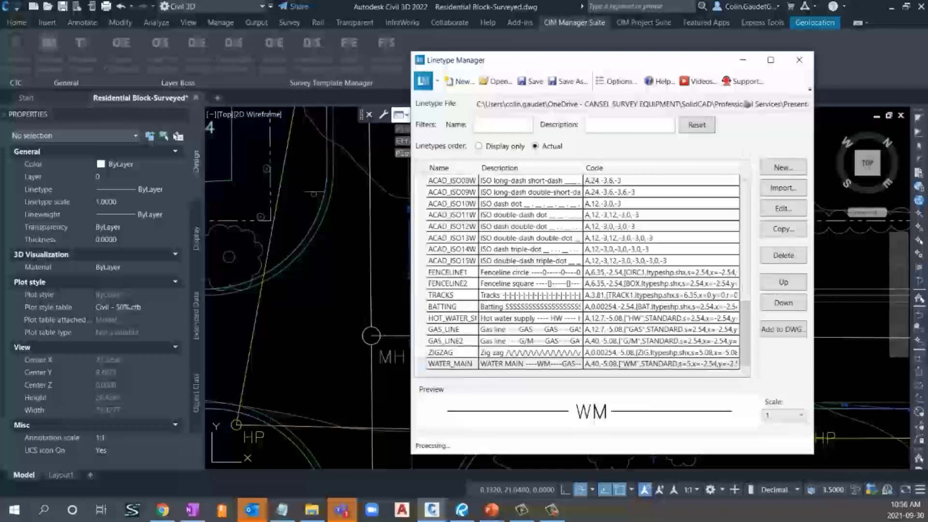
Save the changes to the linetype file when closing the Linetype Manager
click(799, 59)
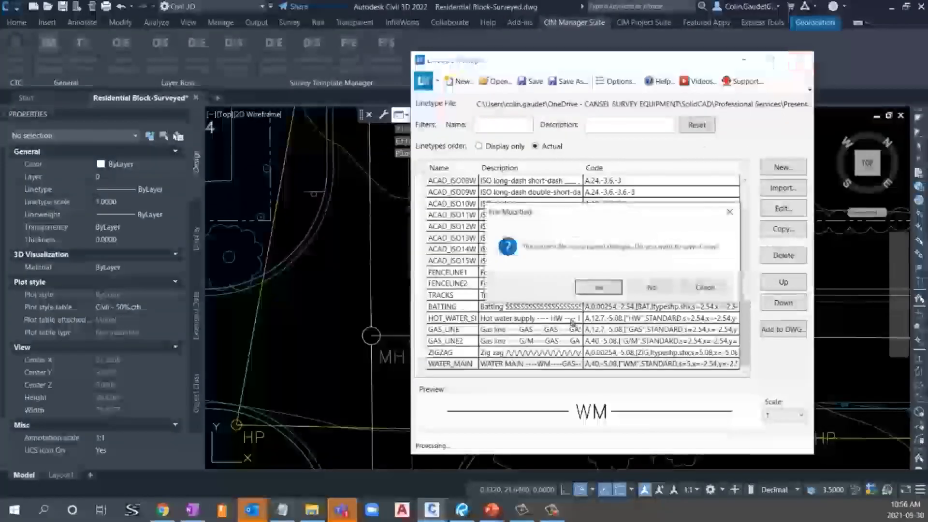
click(599, 288)
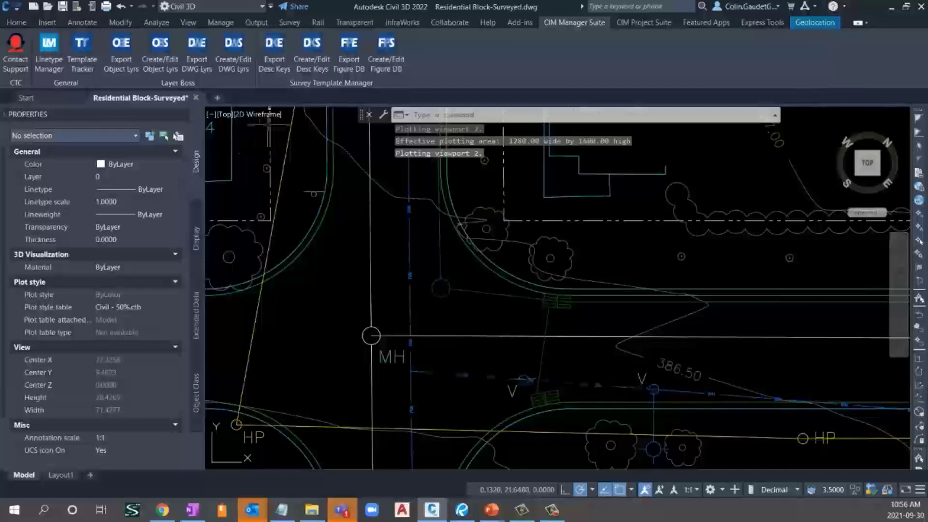
click(49, 48)
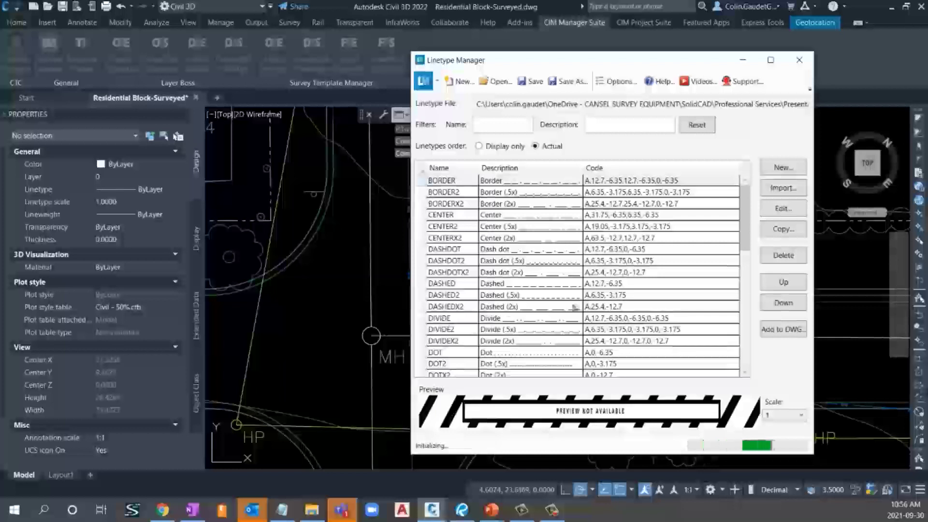
Add the updated WATER_MAIN linetype to the drawing, overwriting the earlier version
click(785, 330)
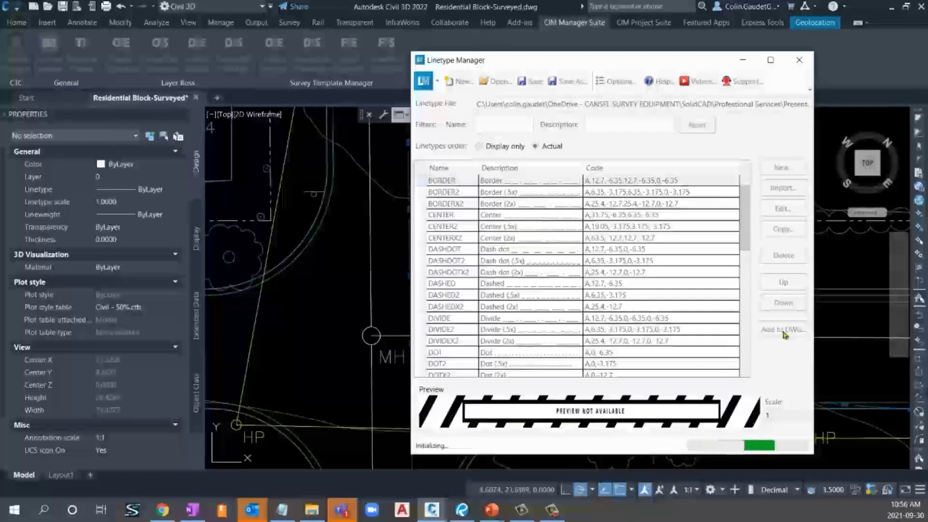
click(784, 333)
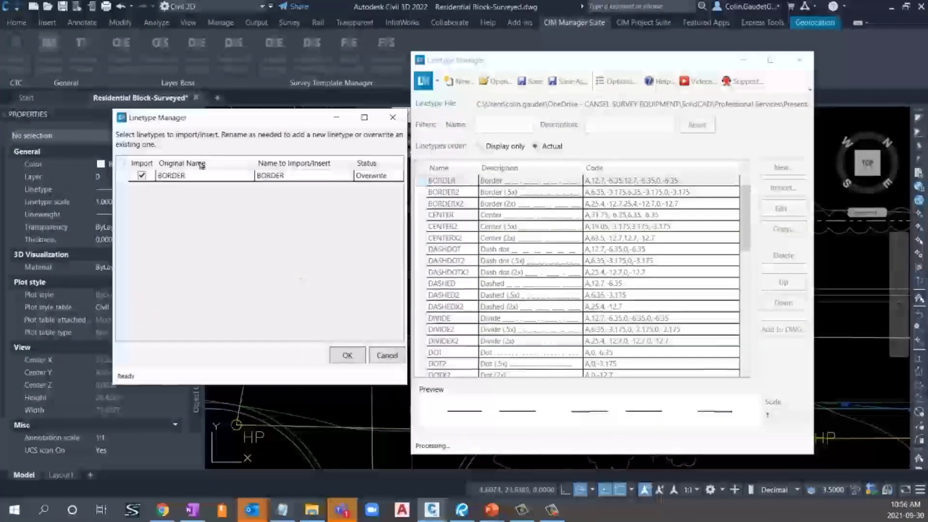
click(392, 118)
scroll(542, 270, down, 7)
scroll(541, 270, down, 3)
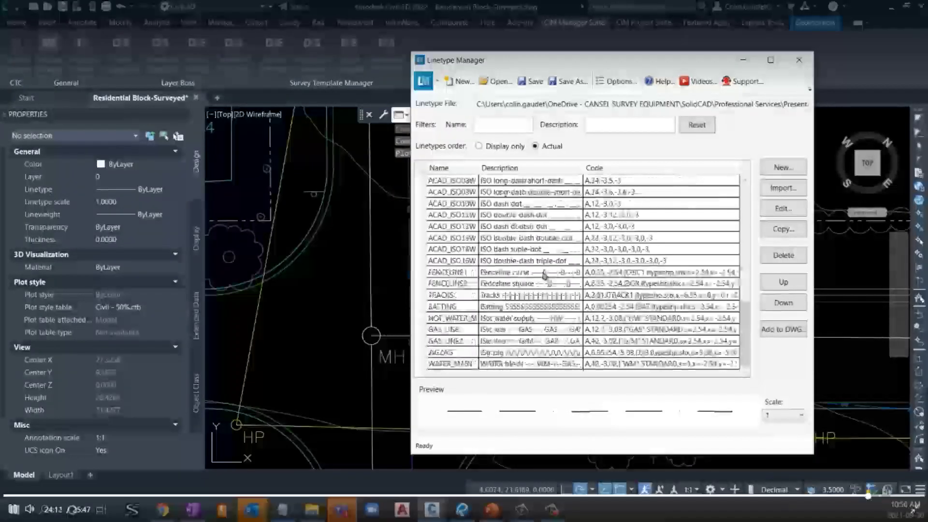
click(690, 366)
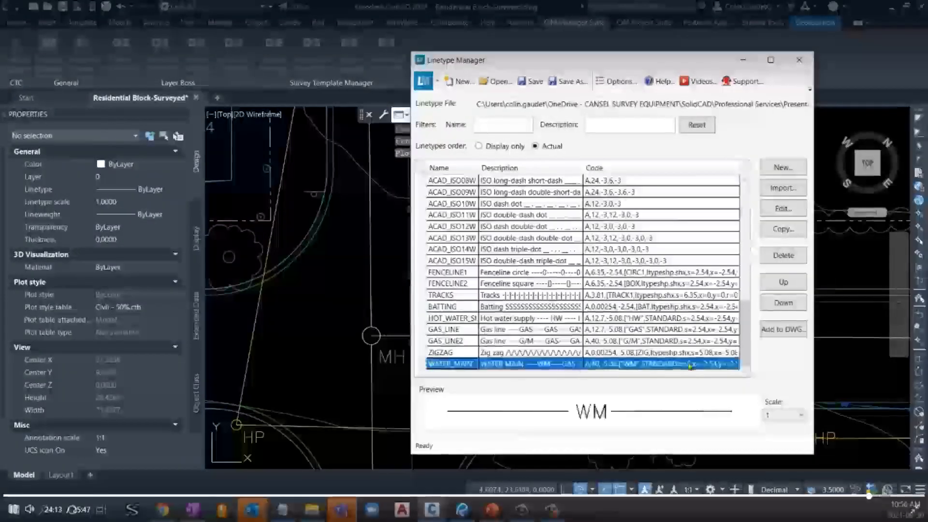
click(791, 330)
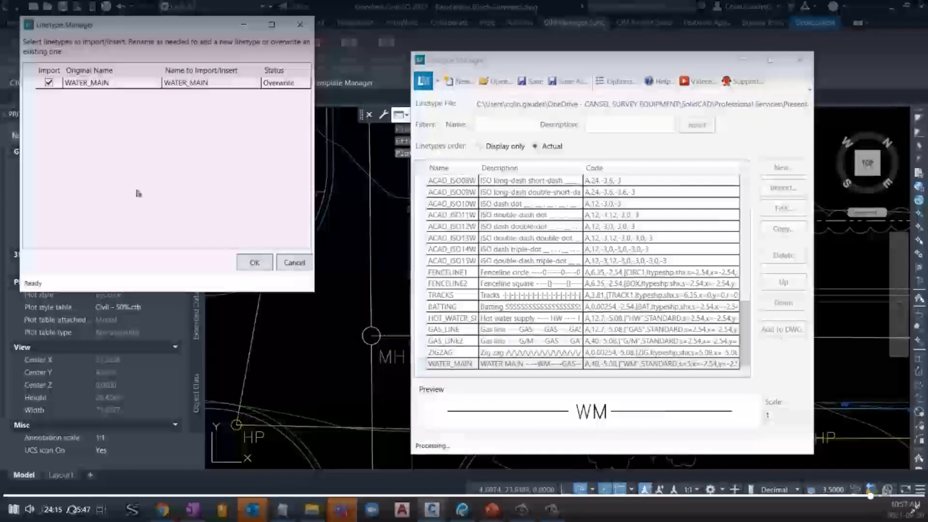
click(251, 262)
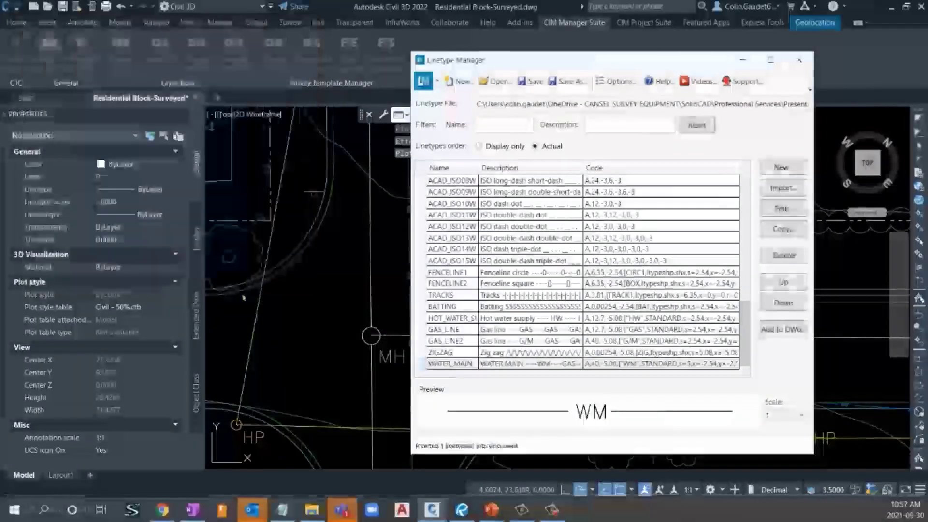
Regenerate the drawing with REA so the water mains show larger WM labels, then bring Notepad forward
click(798, 59)
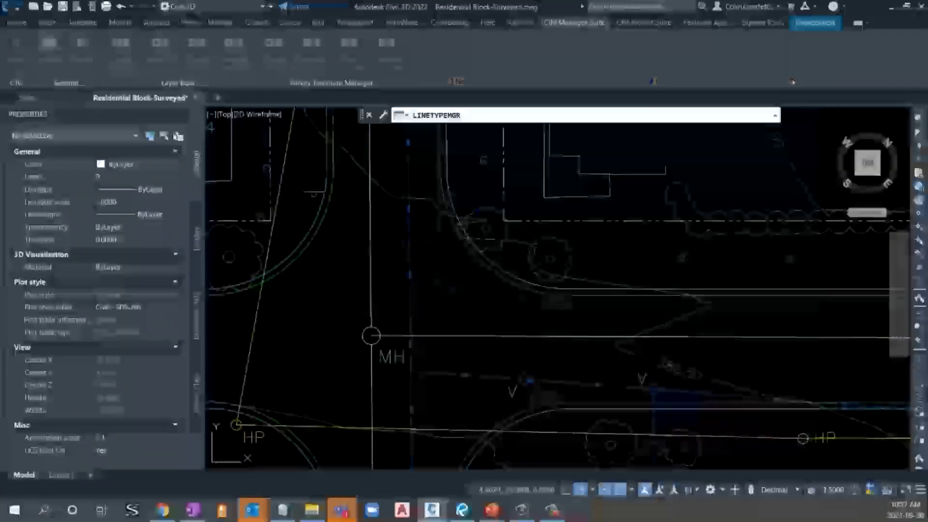
click(442, 382)
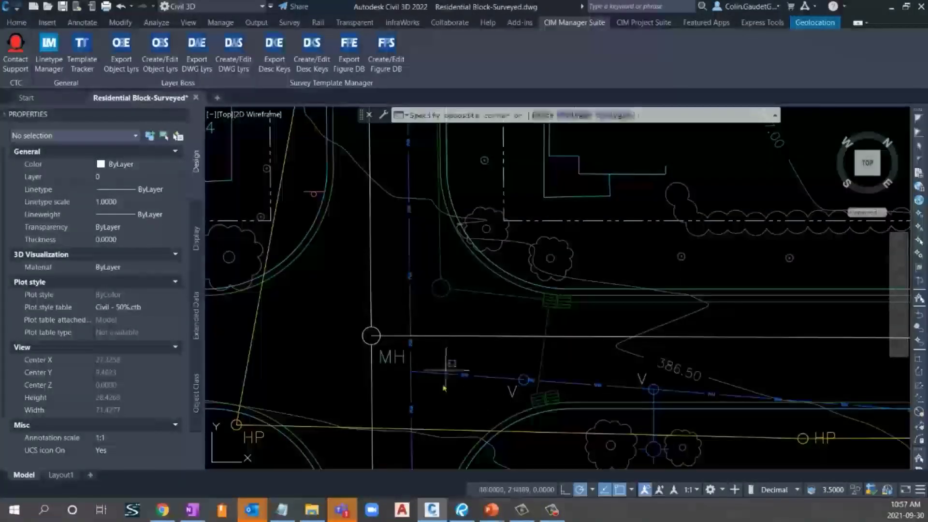
key(Escape)
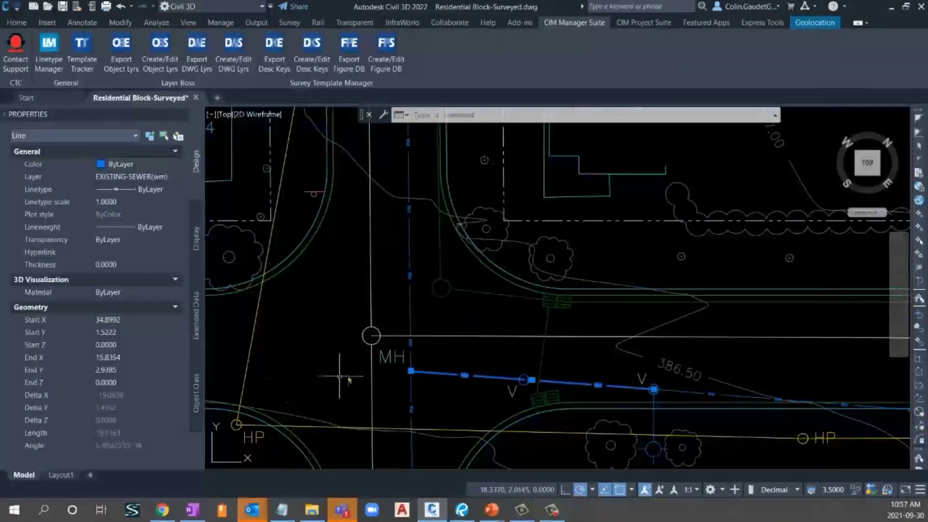
key(Escape)
text(REA)
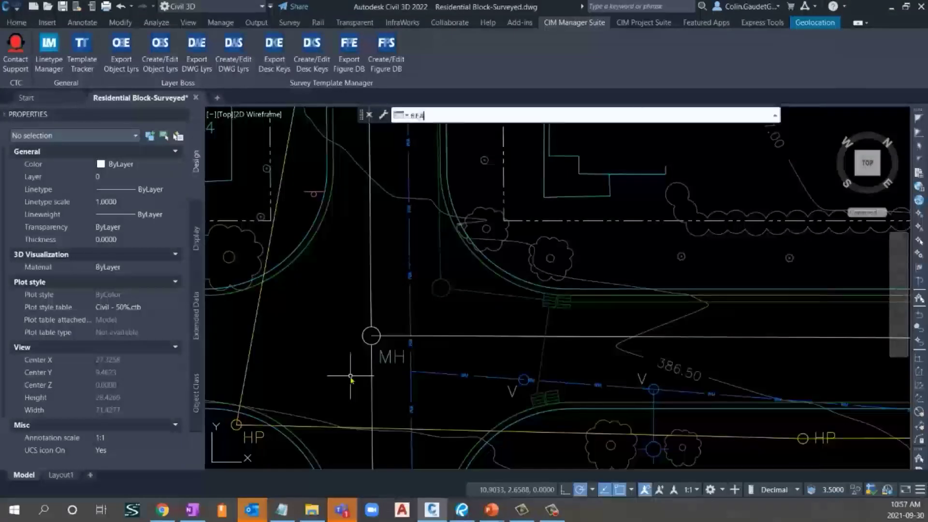
key(Return)
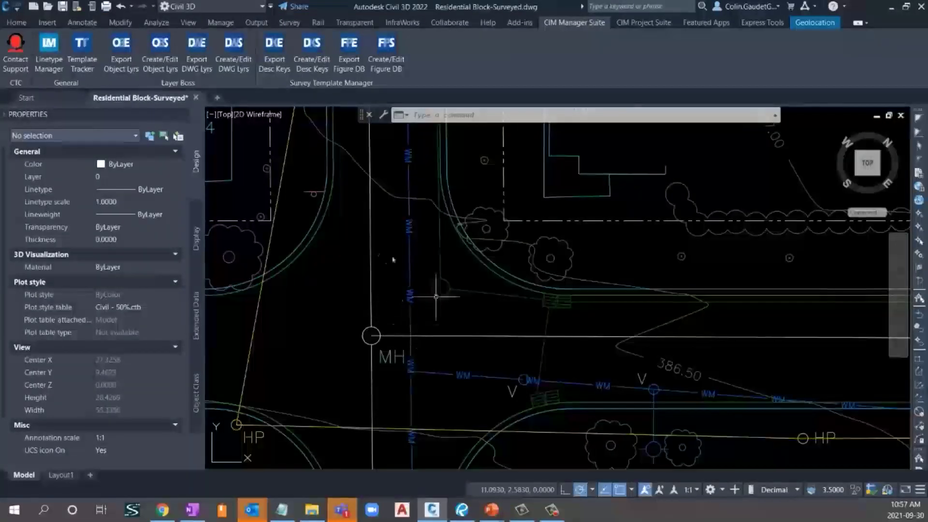
middle_drag(439, 326, 397, 312)
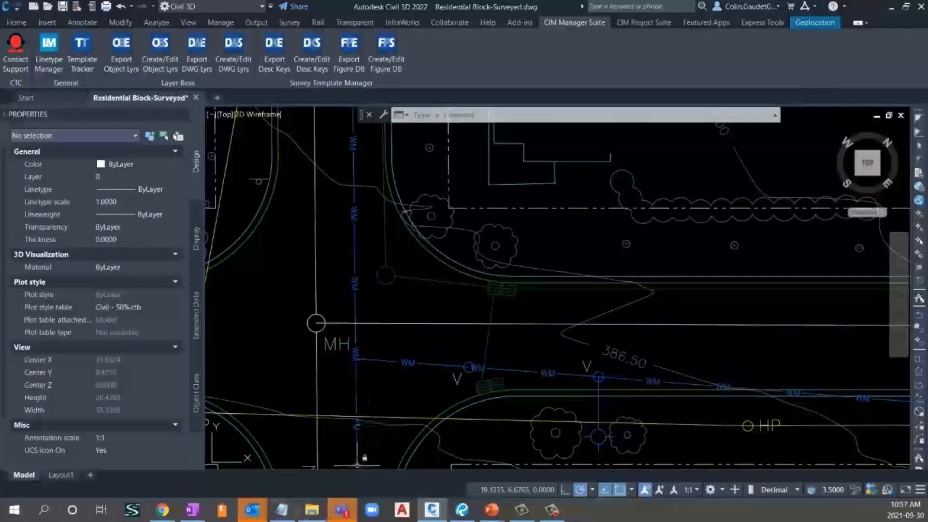
click(282, 513)
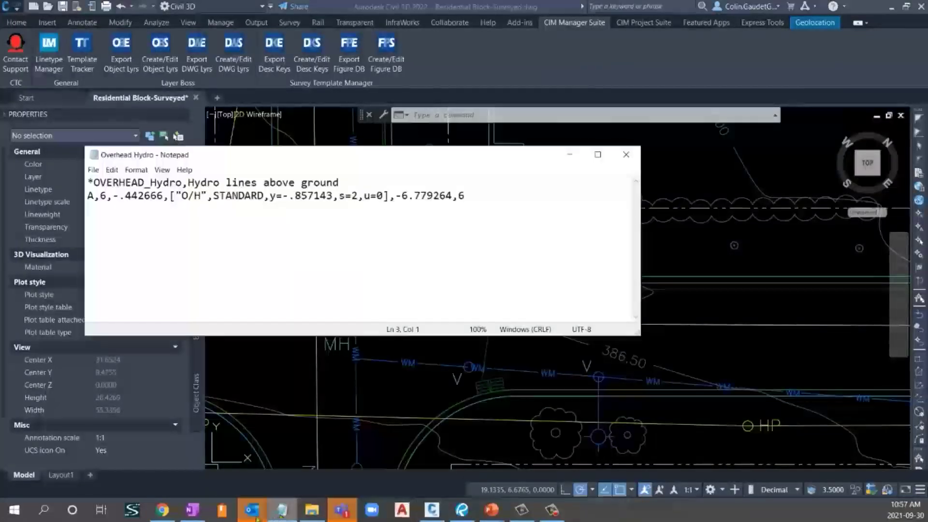
Delete the leftover GAS pattern after ----WM---- in the WATER_MAIN description and save Res Block Linetypes
mouse_move(318, 513)
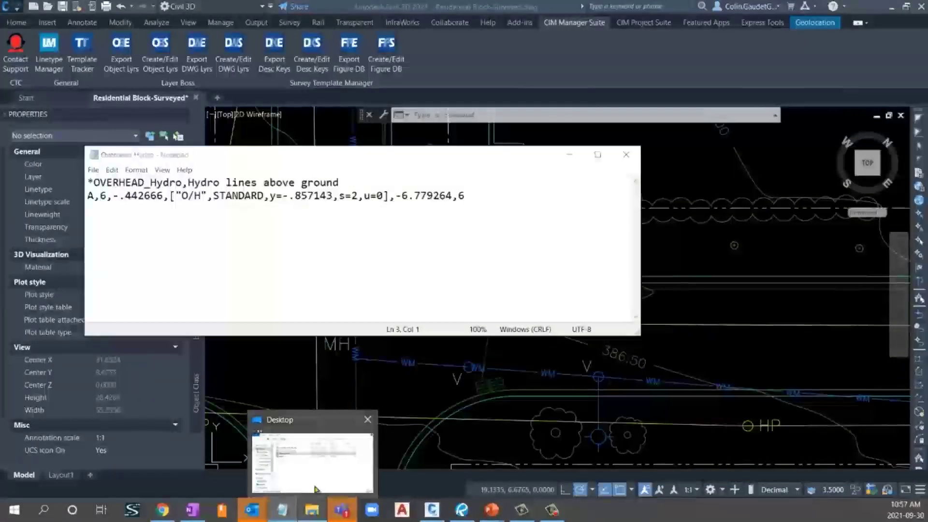
click(318, 512)
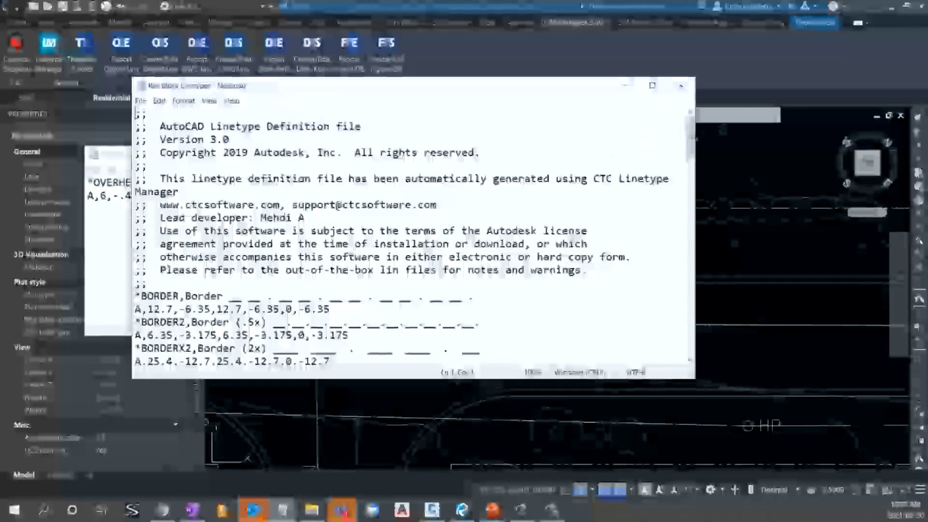
drag(691, 138, 691, 333)
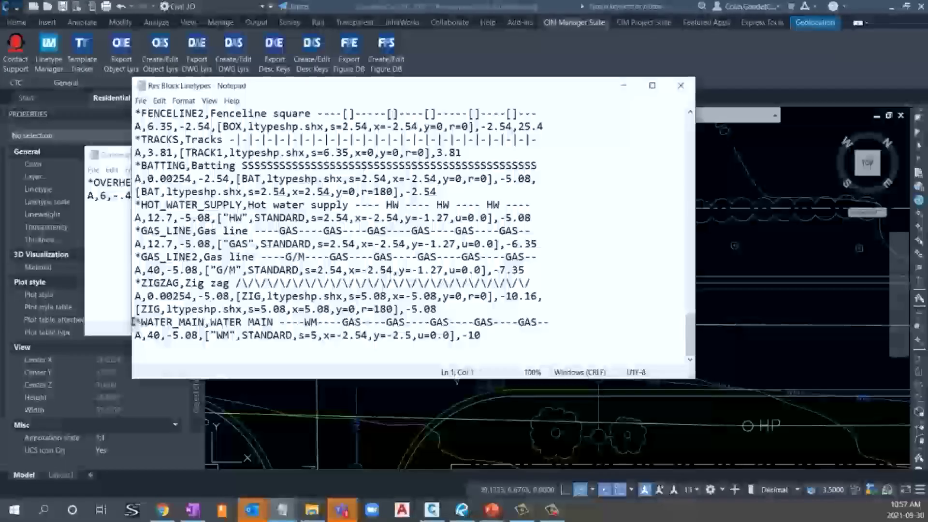
drag(136, 322, 482, 336)
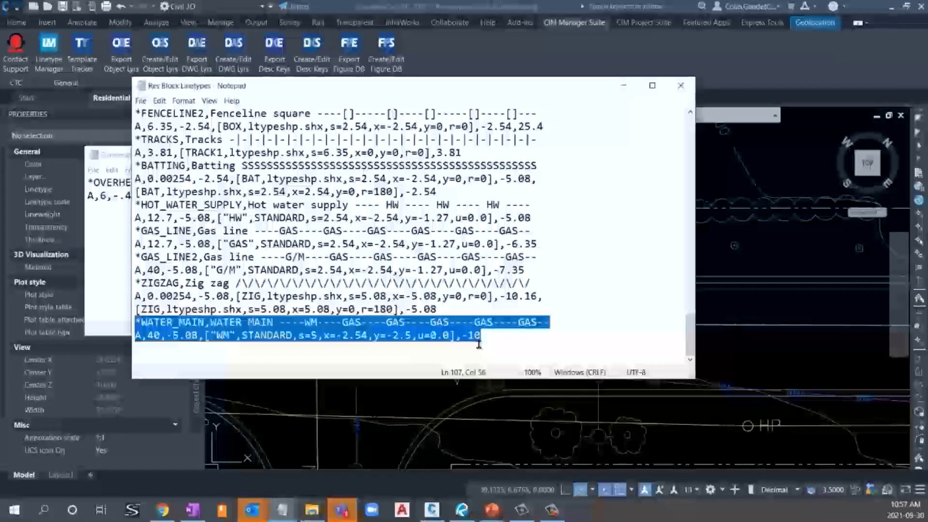
click(486, 323)
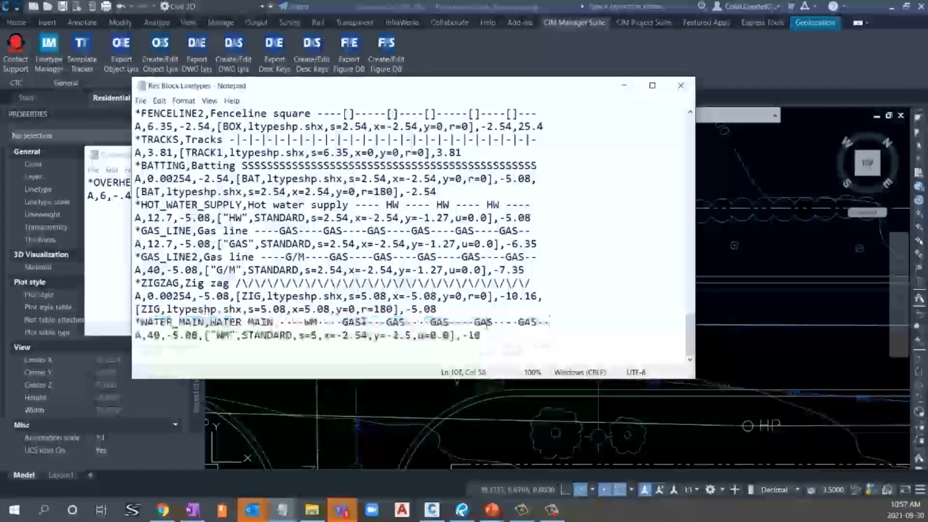
drag(345, 322, 555, 327)
key(Delete)
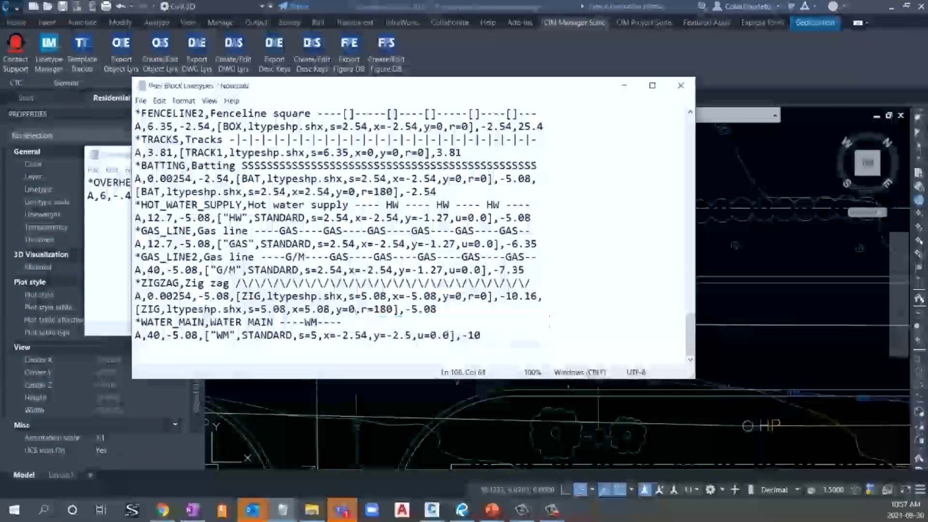
click(141, 101)
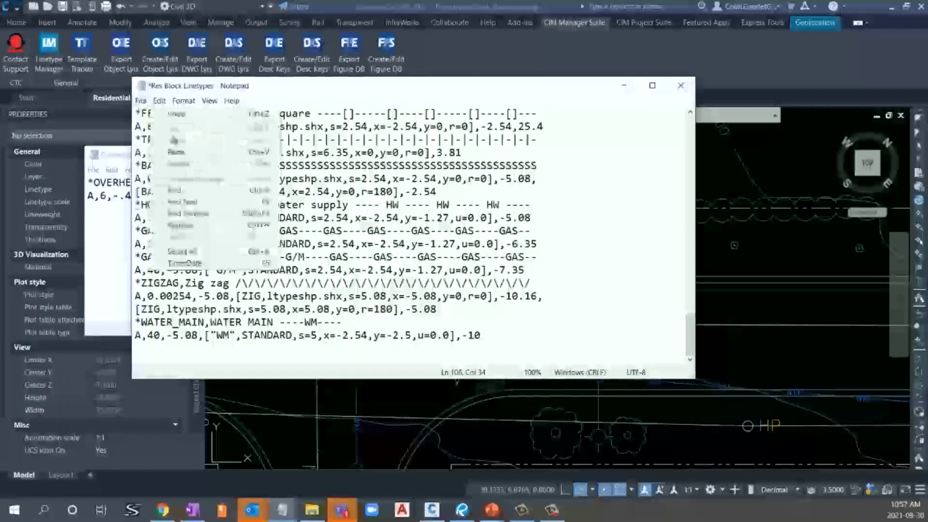
click(174, 149)
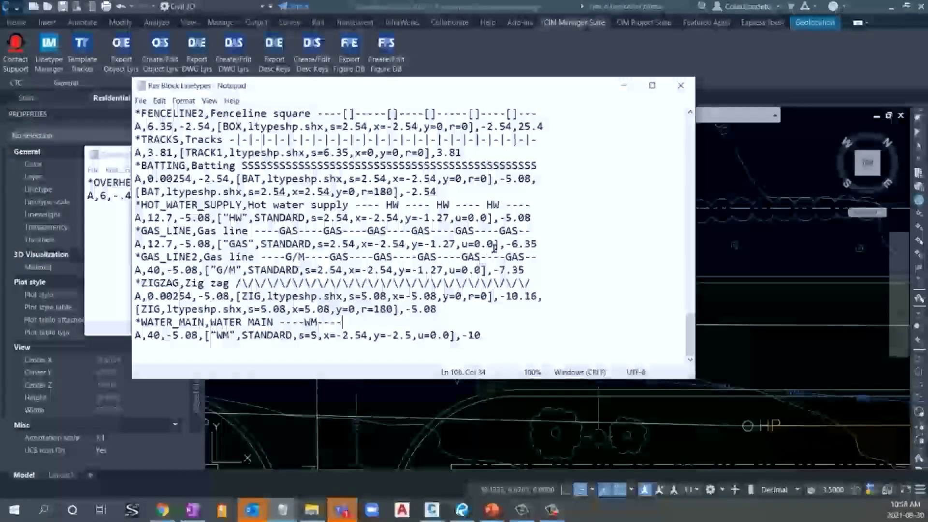
Close both Notepad linetype files and zoom and pan to review the WM-labelled water mains
click(681, 85)
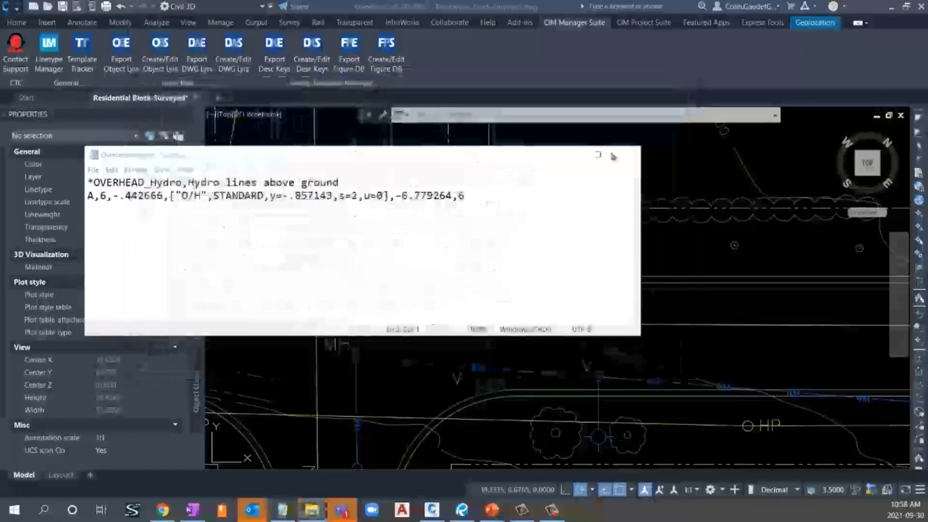
click(627, 153)
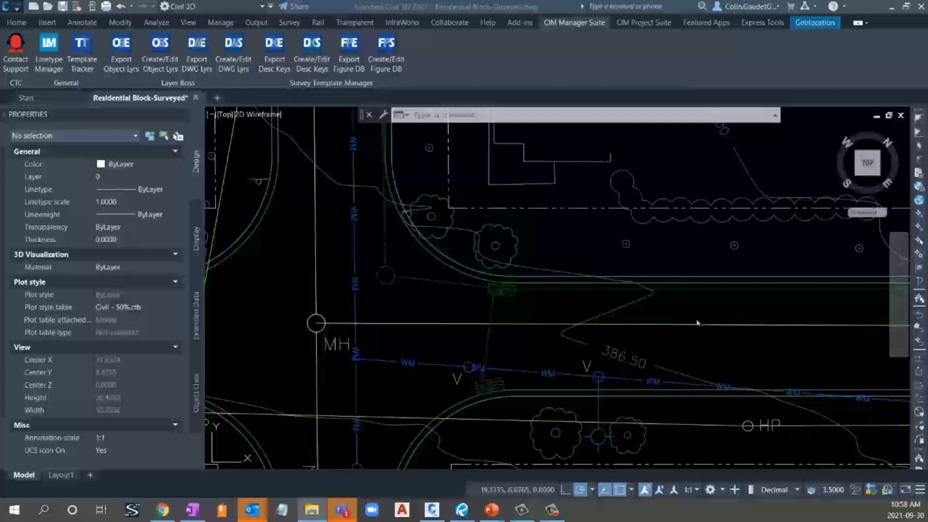
scroll(372, 325, down, 2)
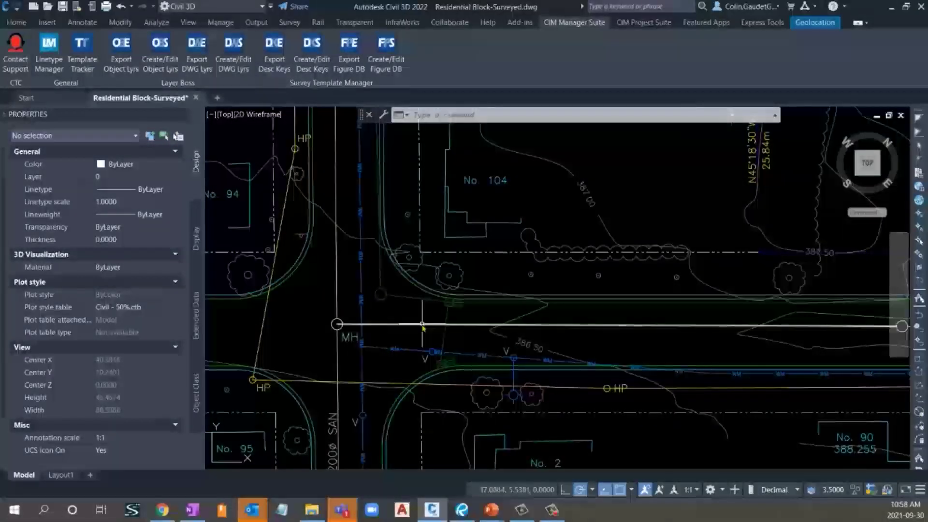
scroll(312, 324, down, 2)
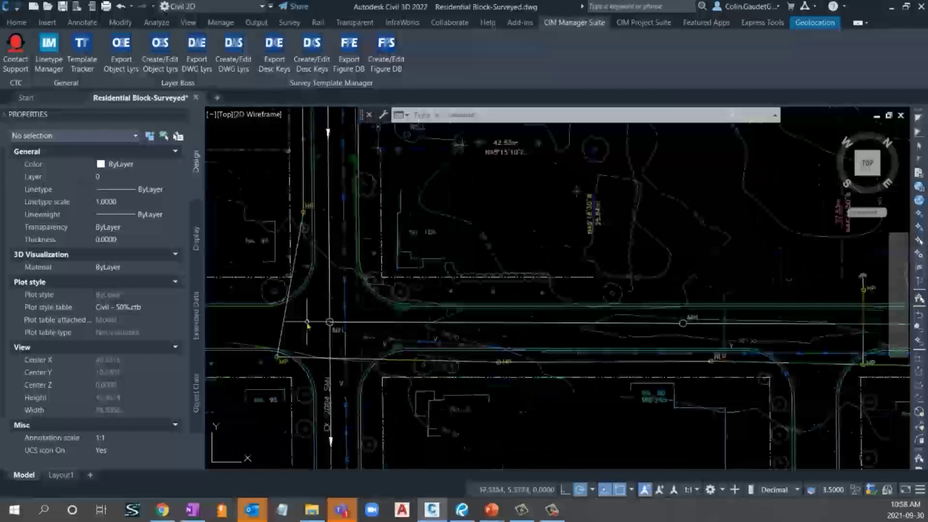
scroll(308, 326, down, 2)
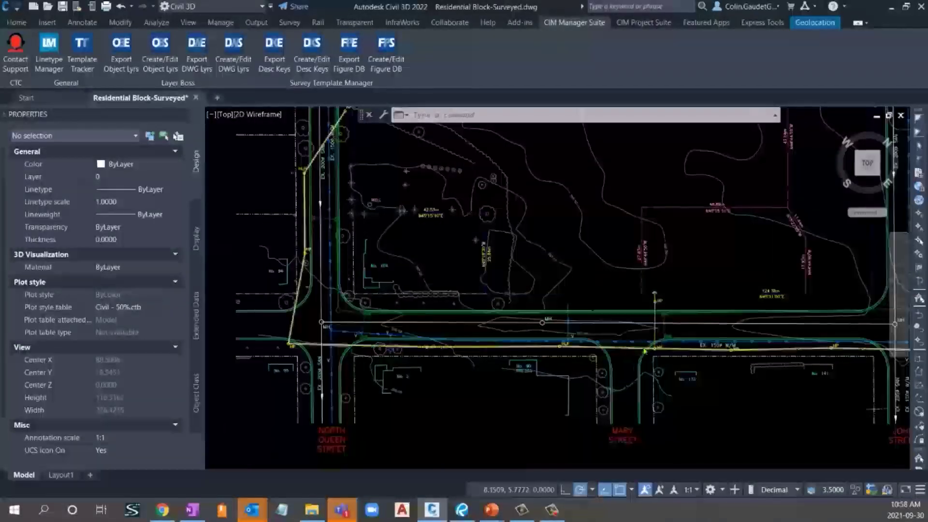
scroll(645, 351, up, 5)
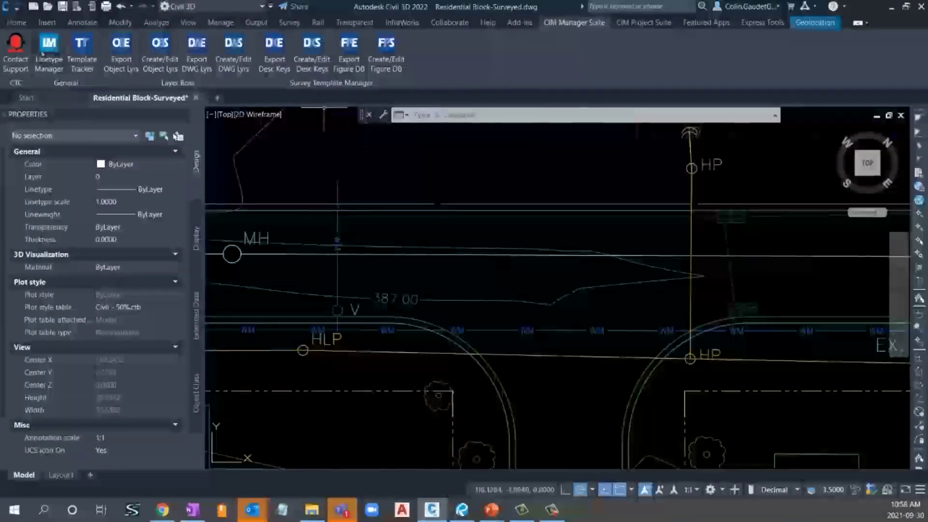
scroll(401, 306, down, 5)
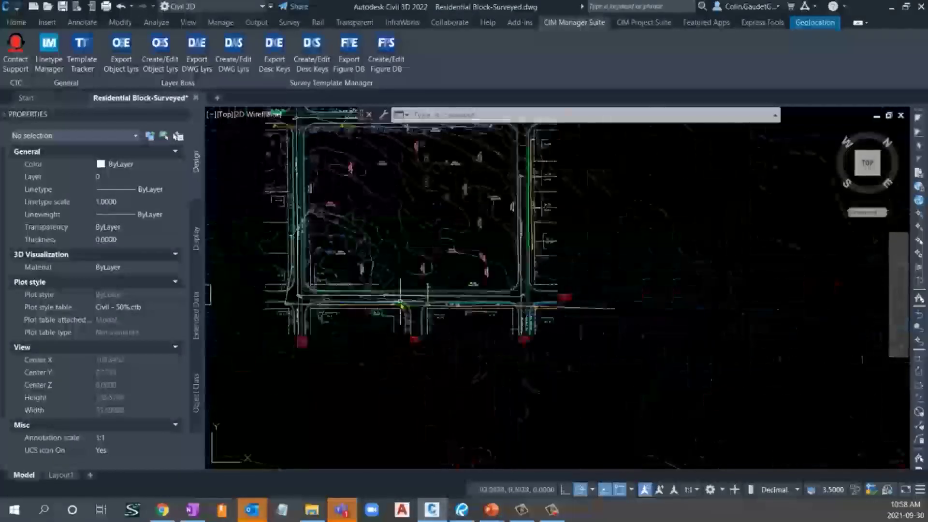
mouse_move(414, 231)
middle_down()
mouse_move(428, 304)
mouse_move(478, 308)
middle_up()
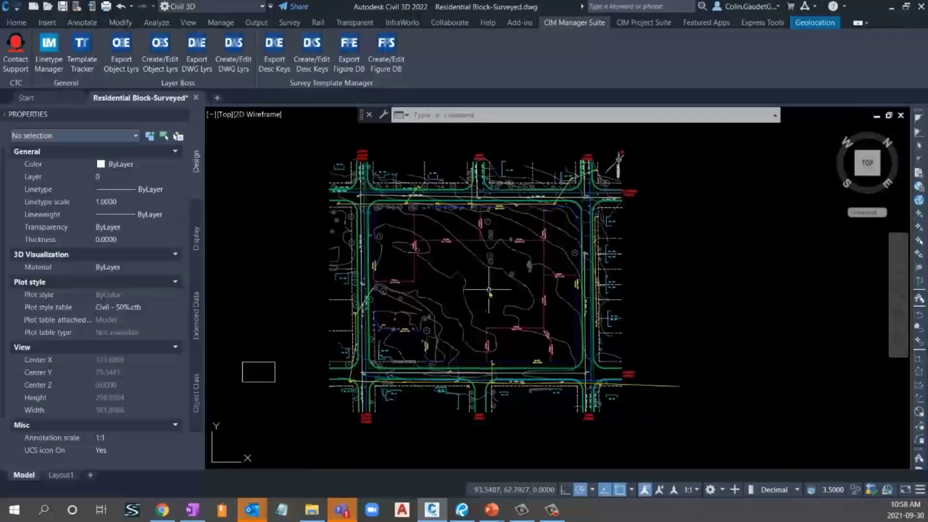